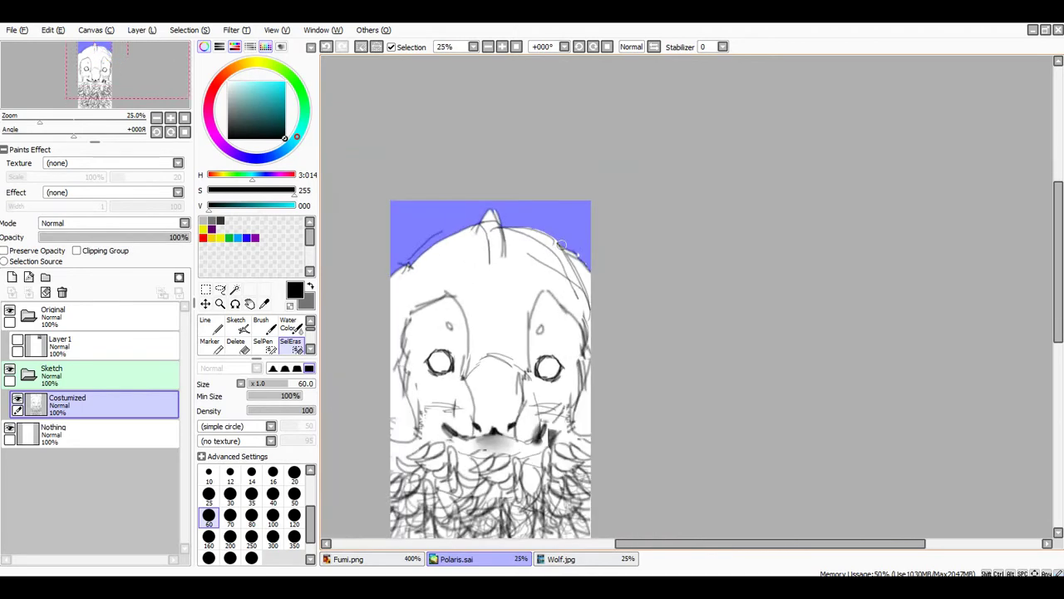
Trim the selection along the upper-right edge of the head with the selection eraser at size 25
scroll(532, 178, up, 8)
scroll(722, 450, down, 3)
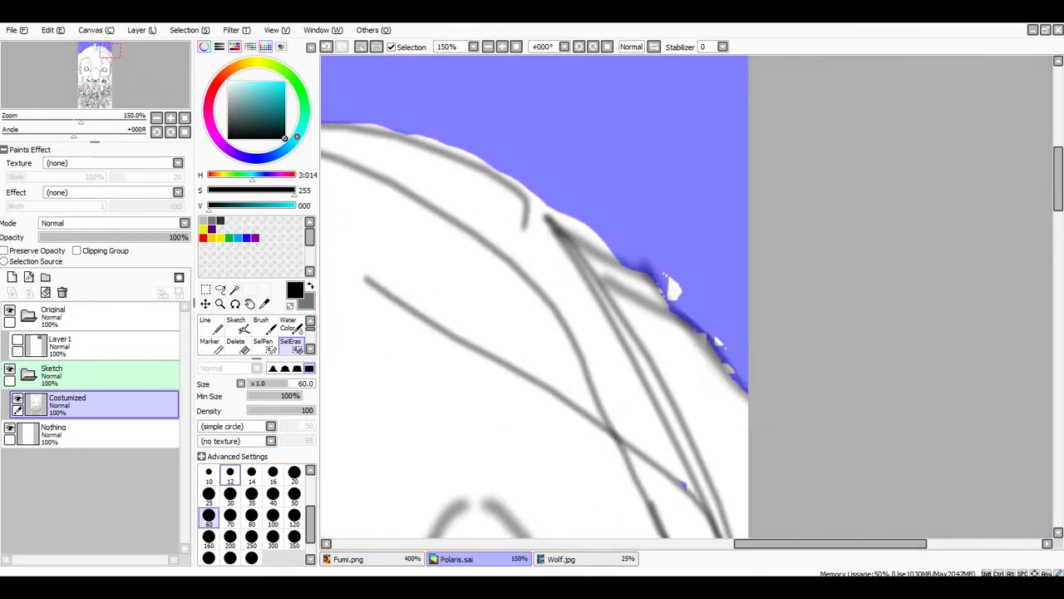
scroll(754, 305, up, 3)
scroll(765, 257, down, 2)
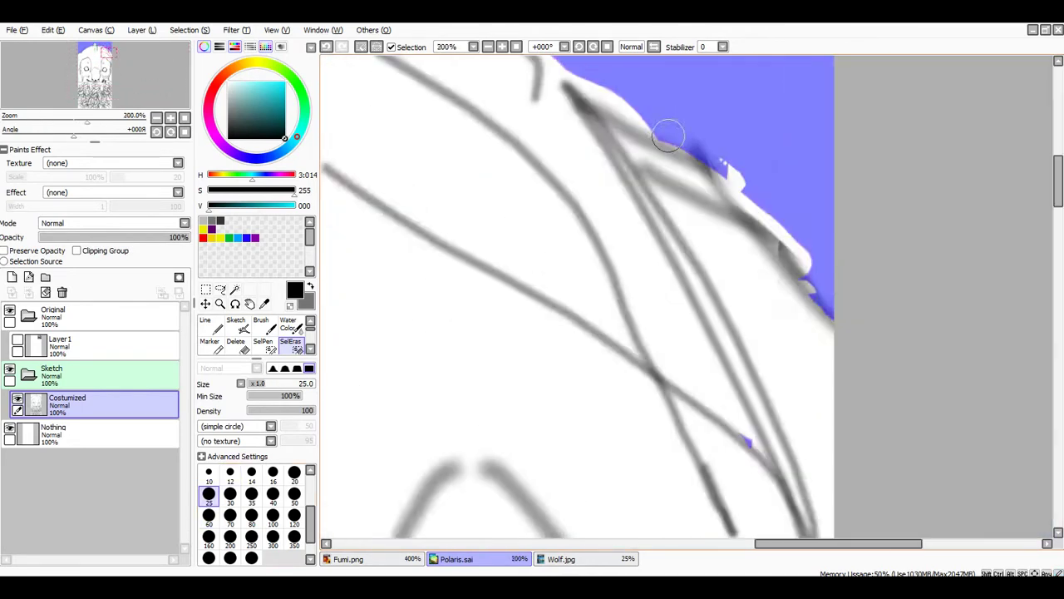
scroll(739, 221, up, 2)
drag(753, 235, 819, 300)
scroll(670, 146, down, 3)
scroll(697, 209, up, 2)
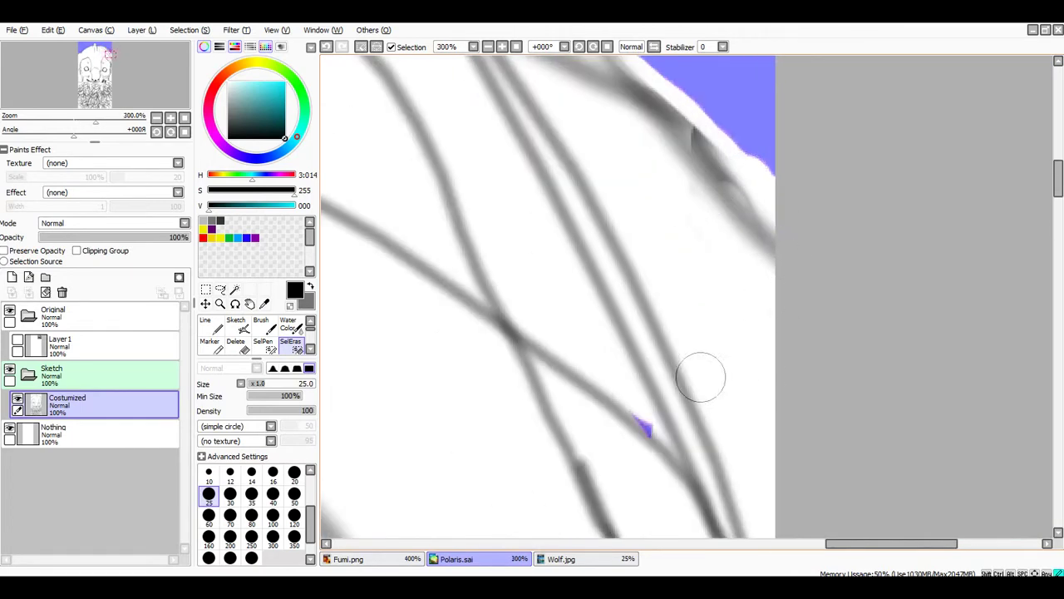
scroll(701, 377, down, 2)
scroll(582, 212, up, 4)
Add the missed notch on the head's upper-right edge to the background selection using the selection pen at size 25
key(b)
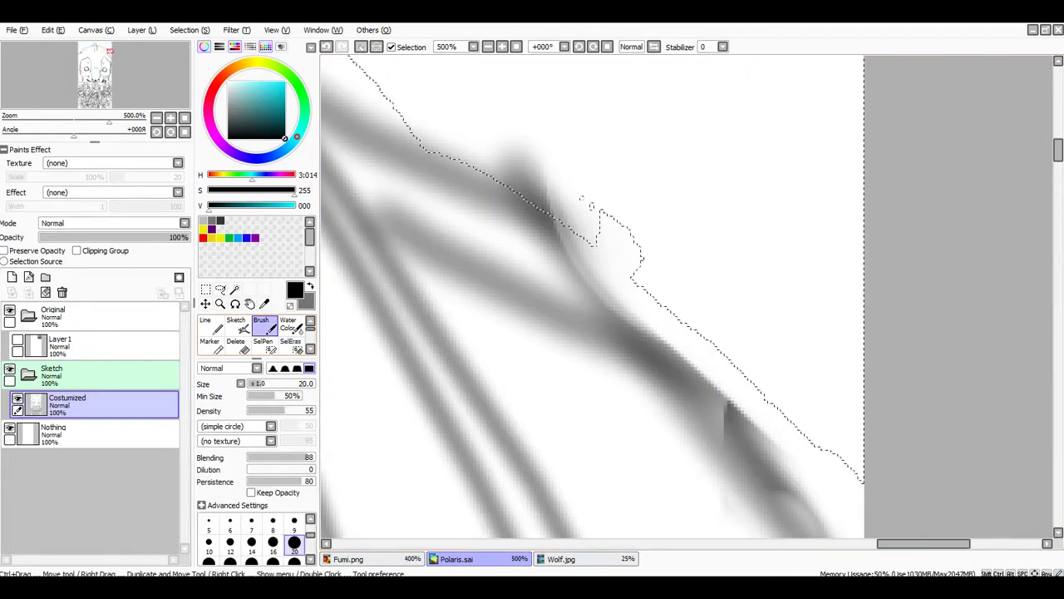
click(264, 346)
scroll(714, 155, up, 2)
click(209, 474)
scroll(535, 266, up, 2)
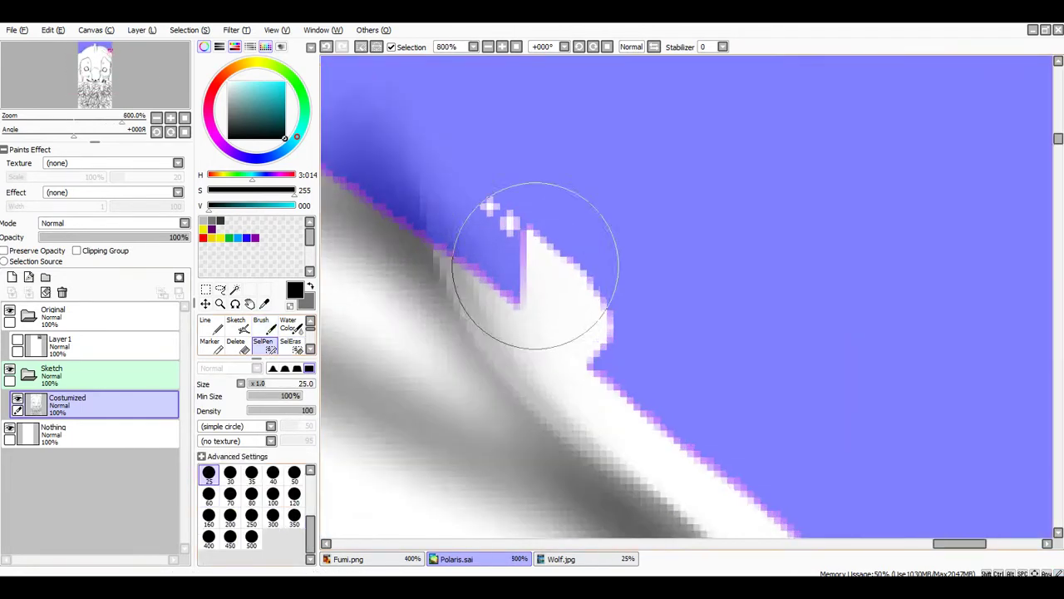
drag(521, 192, 657, 292)
Add the unselected sliver beside the pointed tuft on top of the head to the background selection
scroll(703, 263, down, 14)
scroll(617, 241, up, 8)
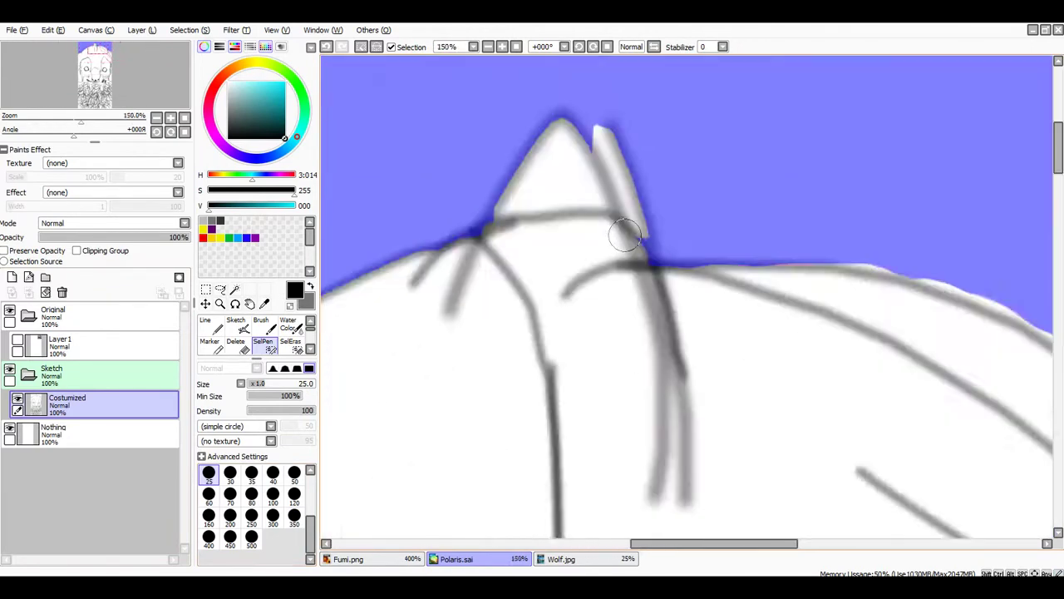
drag(566, 142, 649, 332)
scroll(649, 332, down, 5)
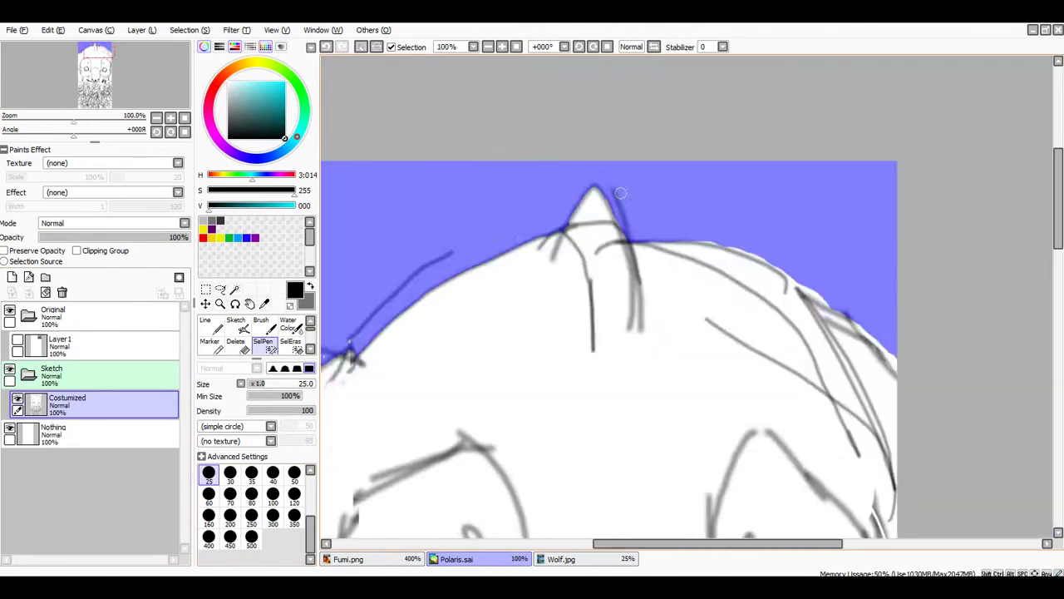
Clean up the selection along the head's upper-left outline with the selection eraser at size 50, and invert the selection to cover the character
scroll(512, 343, up, 5)
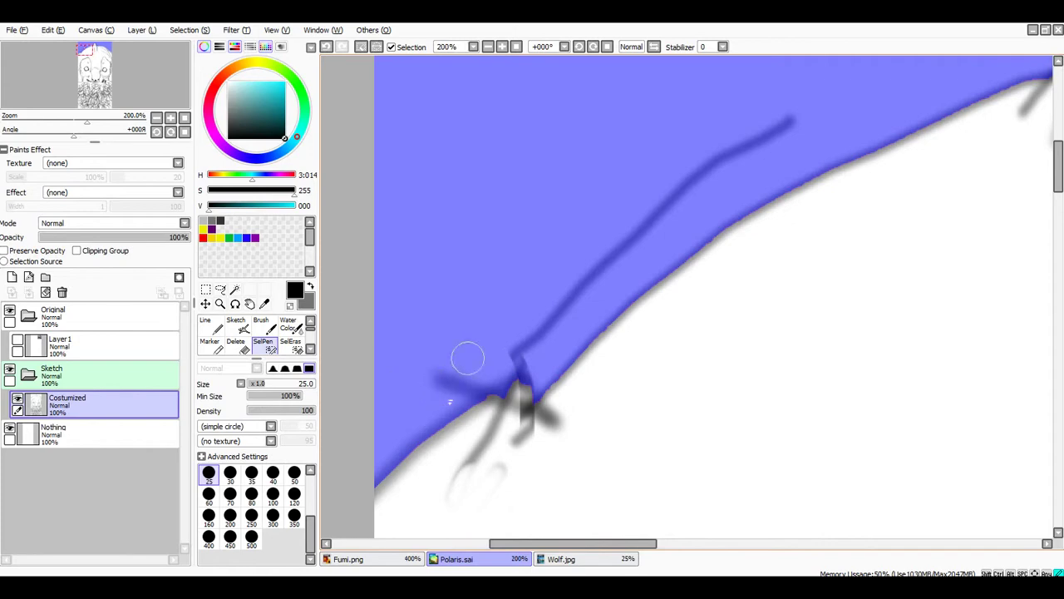
scroll(467, 357, down, 7)
scroll(449, 238, up, 3)
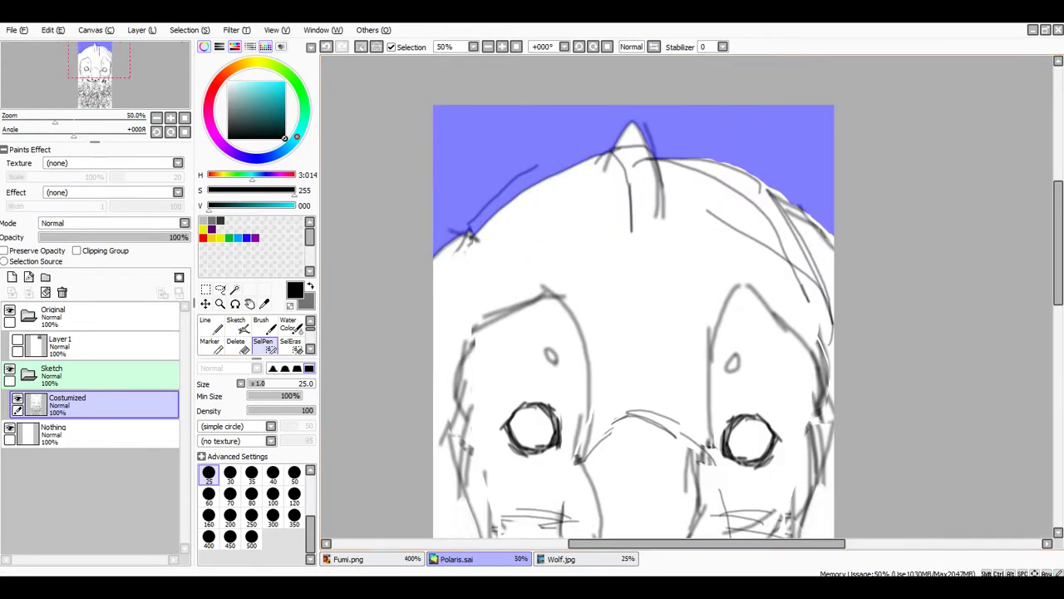
click(291, 344)
scroll(503, 191, up, 3)
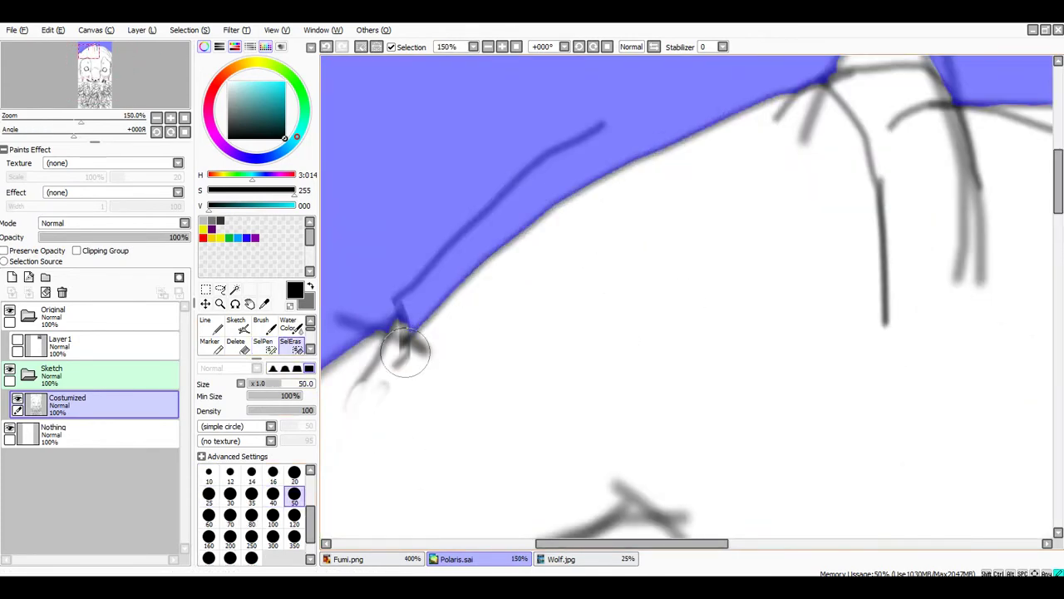
mouse_move(405, 350)
mouse_down()
mouse_move(522, 221)
mouse_move(737, 114)
mouse_move(798, 104)
mouse_up()
scroll(546, 119, down, 7)
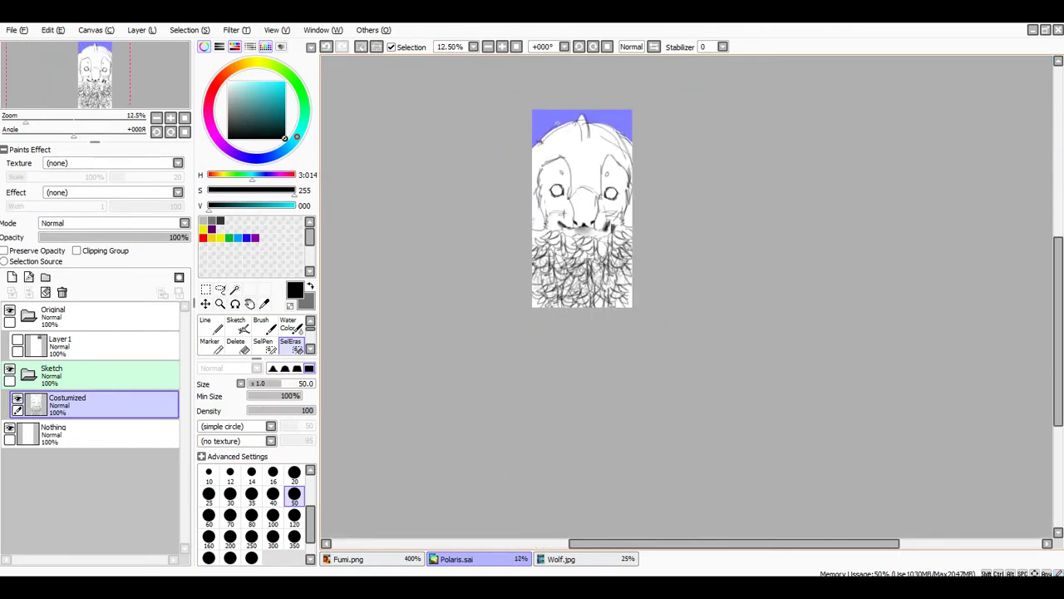
scroll(565, 174, up, 1)
key(ctrl+i)
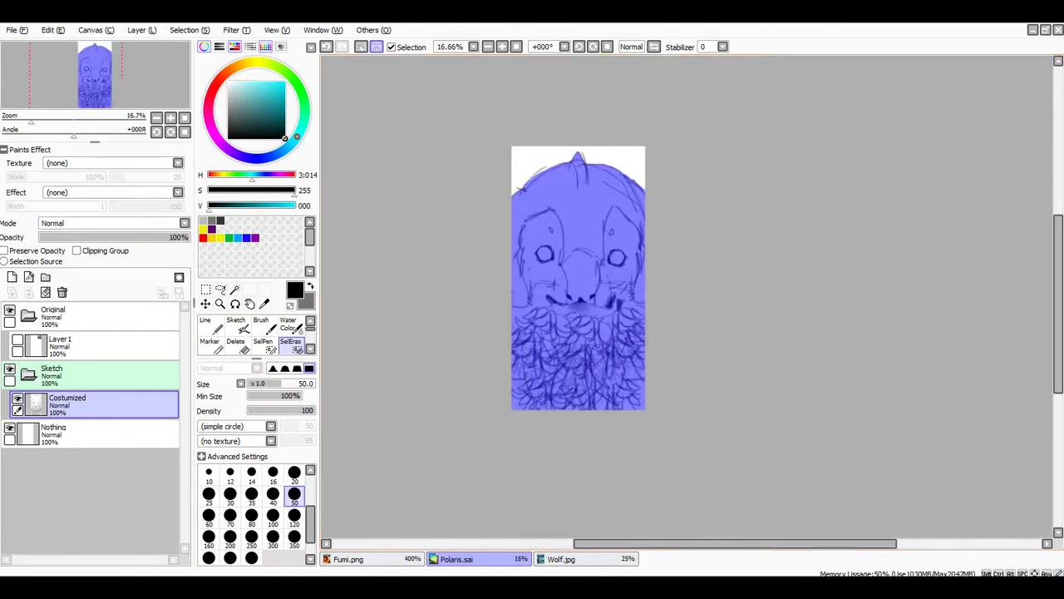
Add a new layer beneath the Costumized sketch layer and show the Layer1 reference artwork
click(11, 277)
drag(83, 404, 83, 434)
click(17, 339)
Sample the dark navy fur colour from the reference character's head
scroll(635, 133, up, 3)
scroll(602, 176, up, 3)
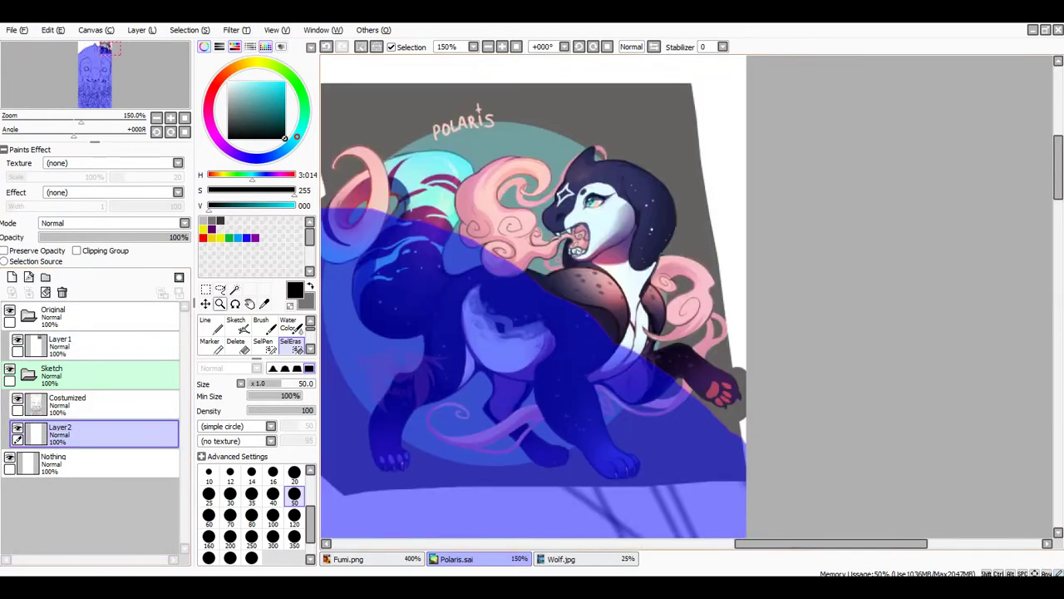
key(alt)
scroll(643, 175, up, 4)
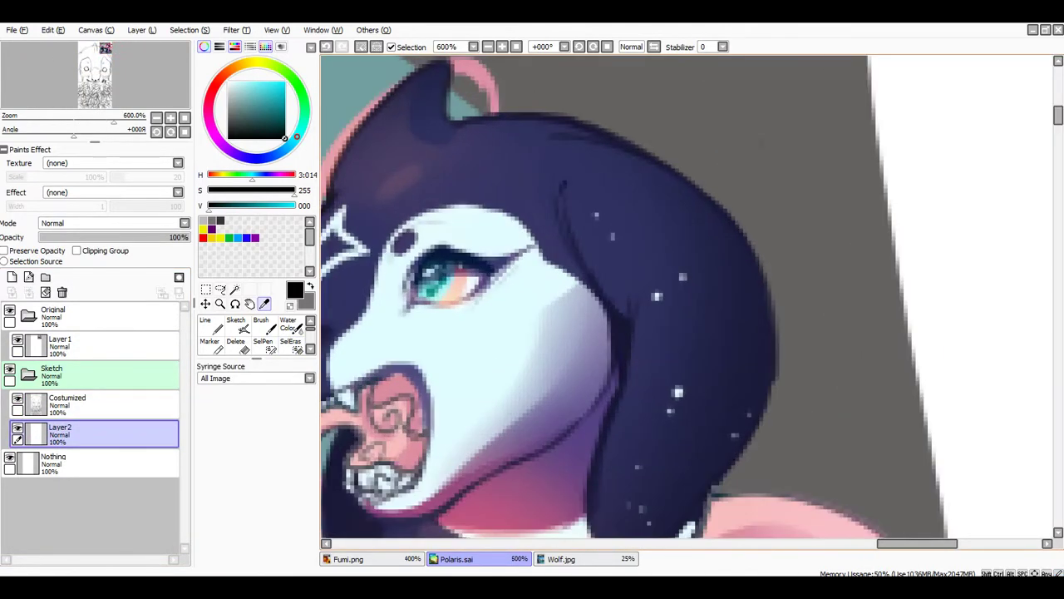
click(642, 175)
Paint the whole selected character in the dark navy with the Line brush at size 500
click(211, 326)
scroll(603, 210, down, 5)
scroll(603, 209, down, 6)
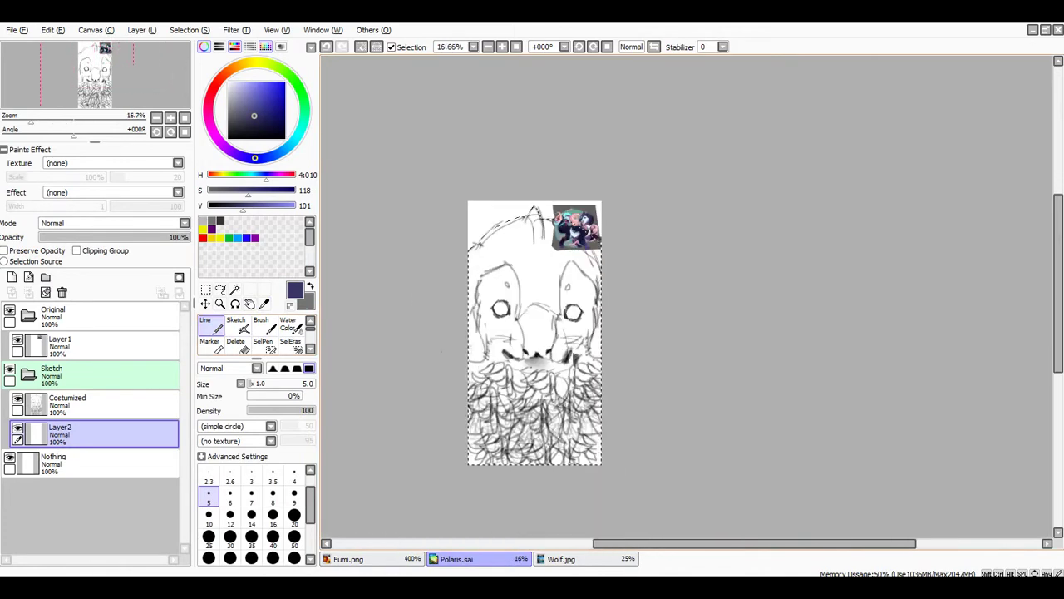
drag(310, 505, 310, 536)
click(251, 539)
mouse_move(581, 441)
mouse_down()
mouse_move(527, 493)
mouse_move(535, 427)
mouse_move(488, 250)
mouse_up()
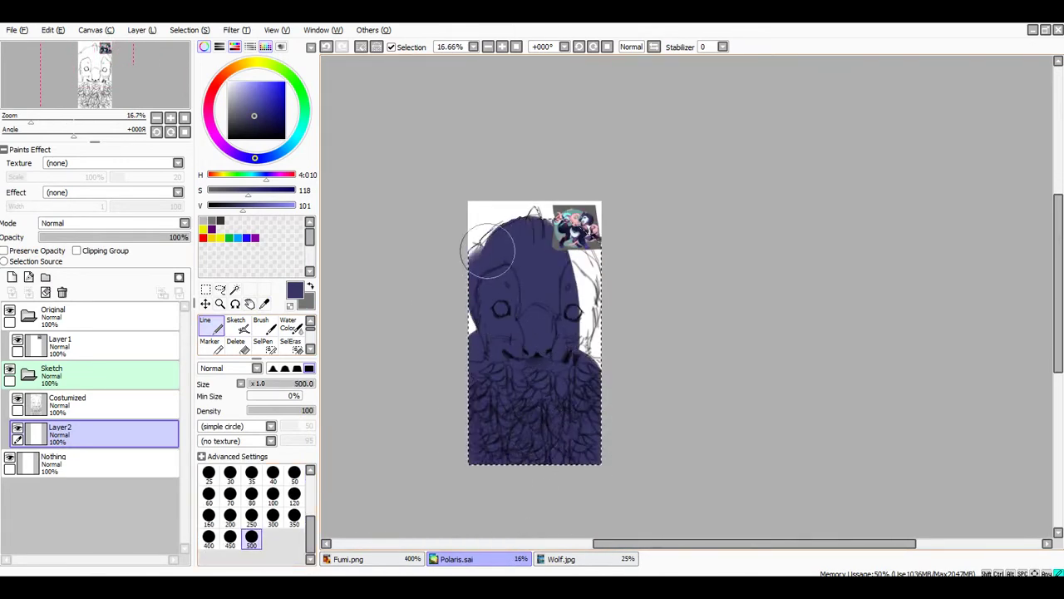
Sample the pale icy-blue marking colour from the reference character's face
scroll(582, 208, up, 6)
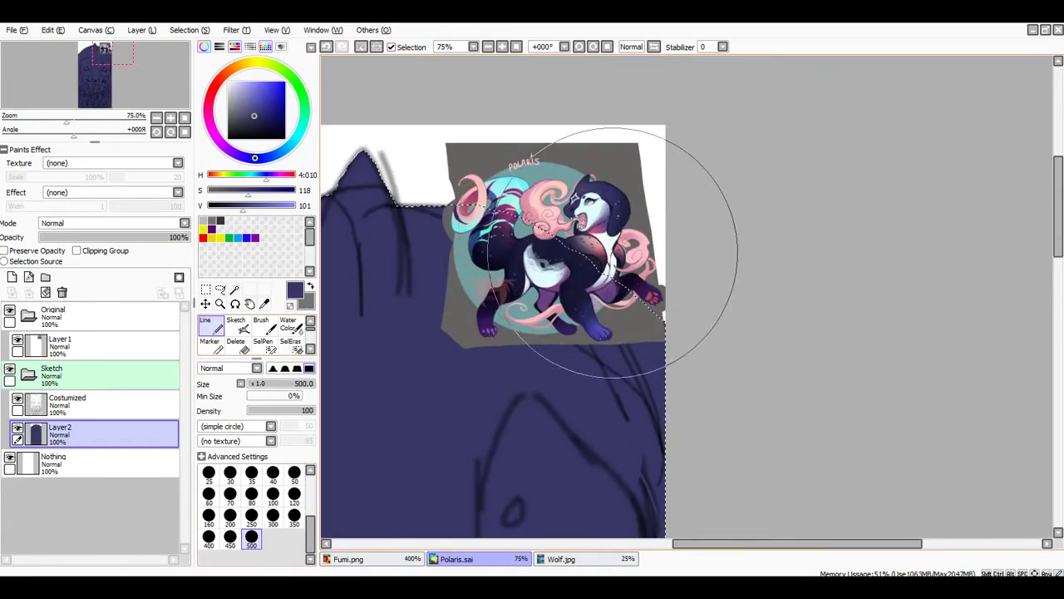
click(264, 303)
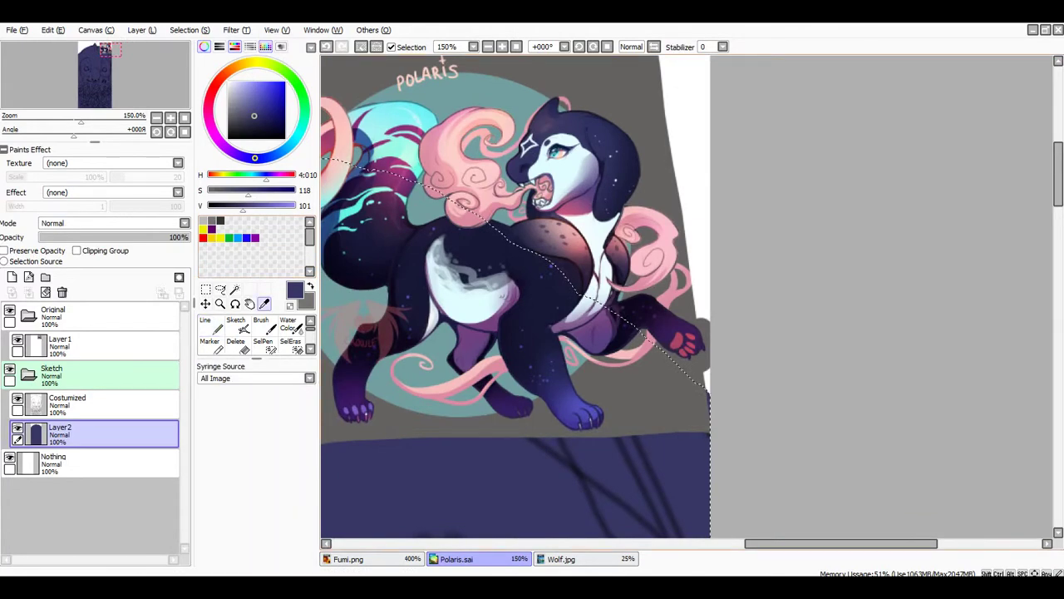
scroll(547, 148, up, 2)
scroll(582, 104, up, 3)
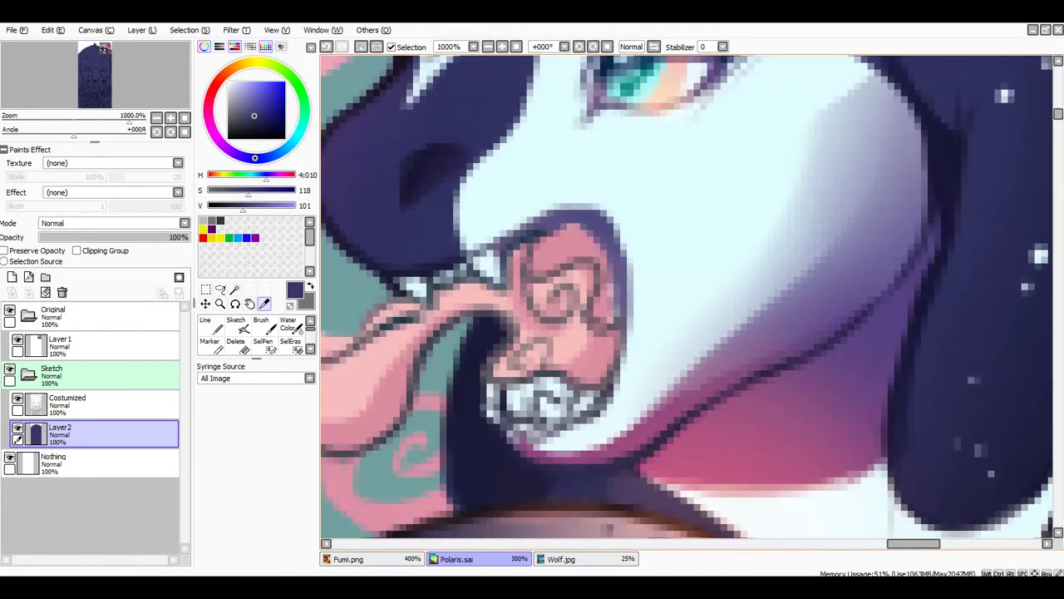
scroll(512, 138, down, 5)
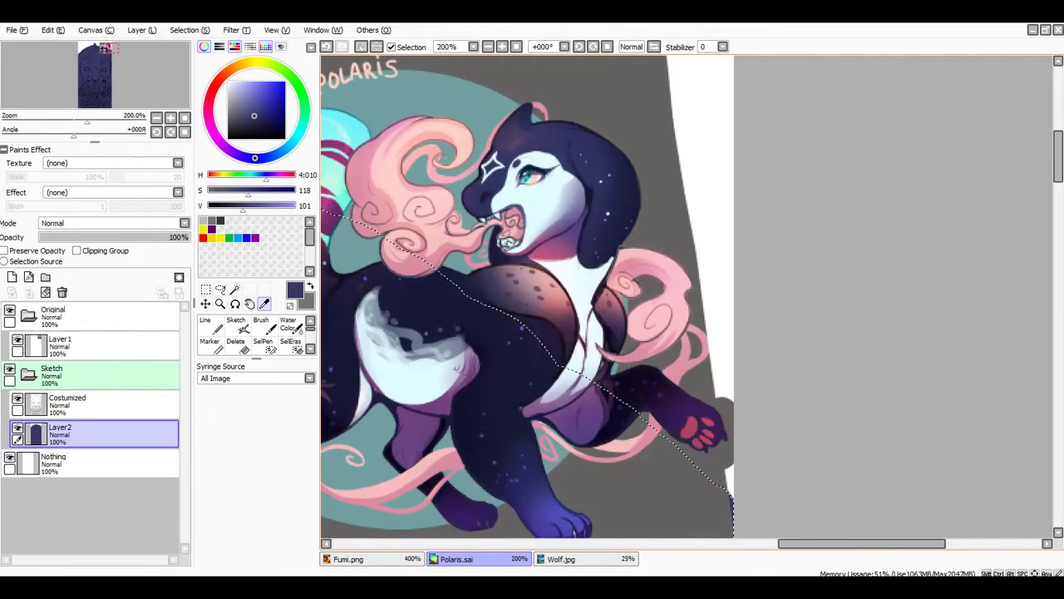
scroll(522, 177, up, 5)
click(524, 178)
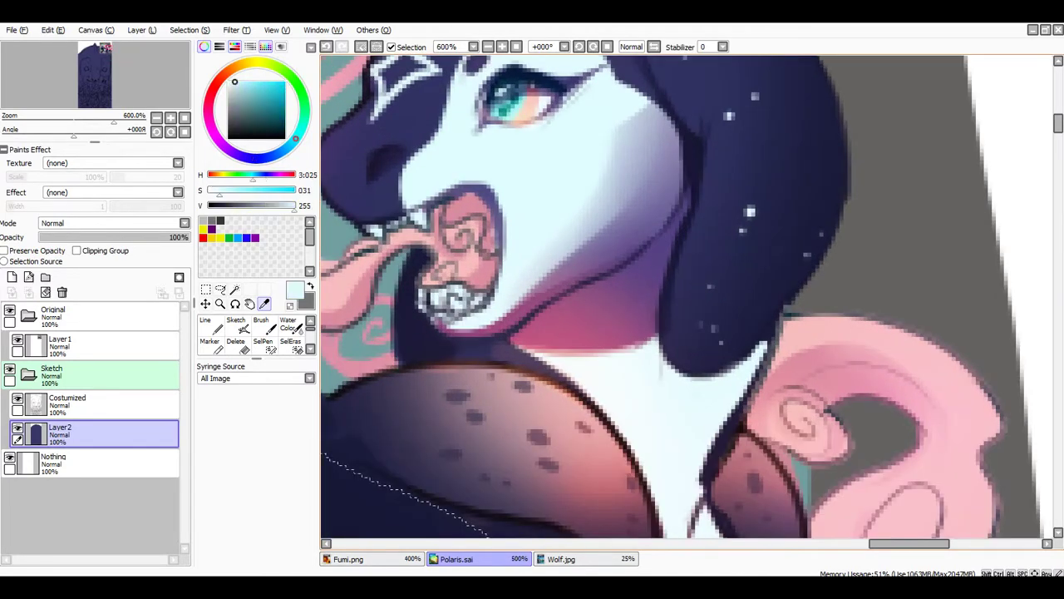
Paint the arched upper outline of the left eye marking in pale blue with the Line brush at size 60
click(211, 326)
click(208, 496)
scroll(553, 183, down, 11)
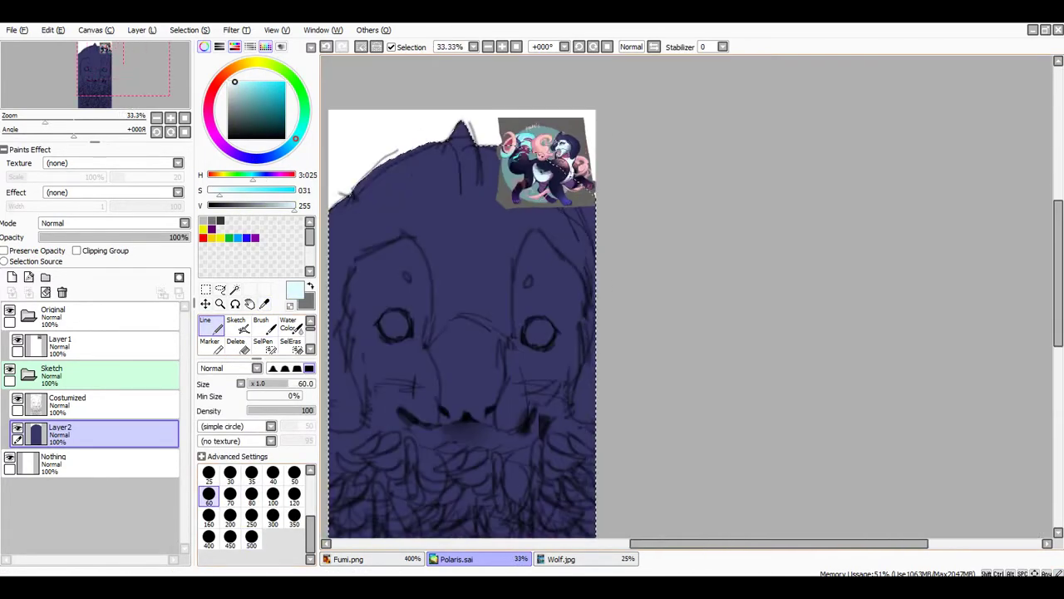
scroll(471, 259, up, 4)
scroll(368, 252, down, 1)
scroll(379, 221, up, 1)
mouse_move(378, 303)
mouse_down()
mouse_move(366, 250)
mouse_move(395, 166)
mouse_move(490, 125)
mouse_move(529, 306)
mouse_up()
scroll(529, 306, down, 3)
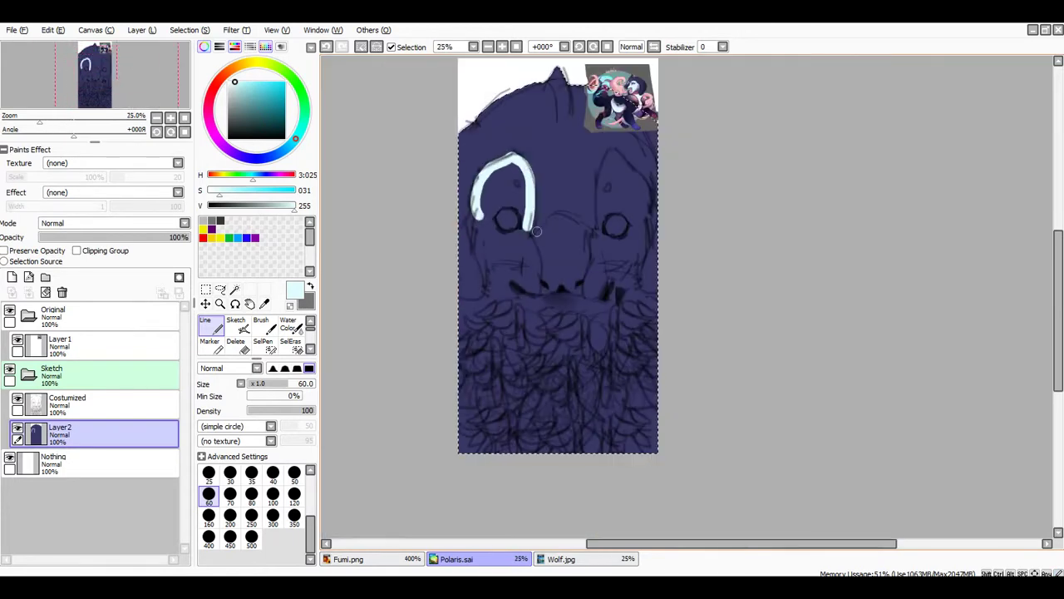
Continue the pale outline down the muzzle's left side, beneath the nose and partway up its right side
scroll(488, 209, up, 4)
mouse_move(492, 179)
mouse_down()
mouse_move(523, 280)
mouse_move(532, 429)
mouse_up()
scroll(532, 428, down, 2)
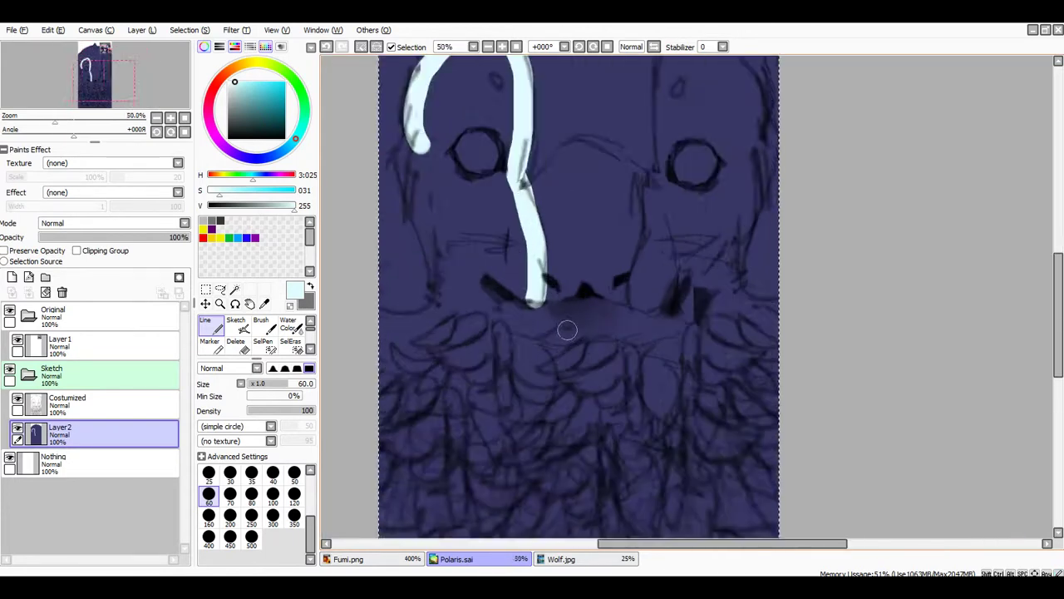
scroll(493, 290, up, 2)
mouse_move(494, 290)
mouse_down()
mouse_move(642, 280)
mouse_move(722, 303)
mouse_move(721, 217)
mouse_up()
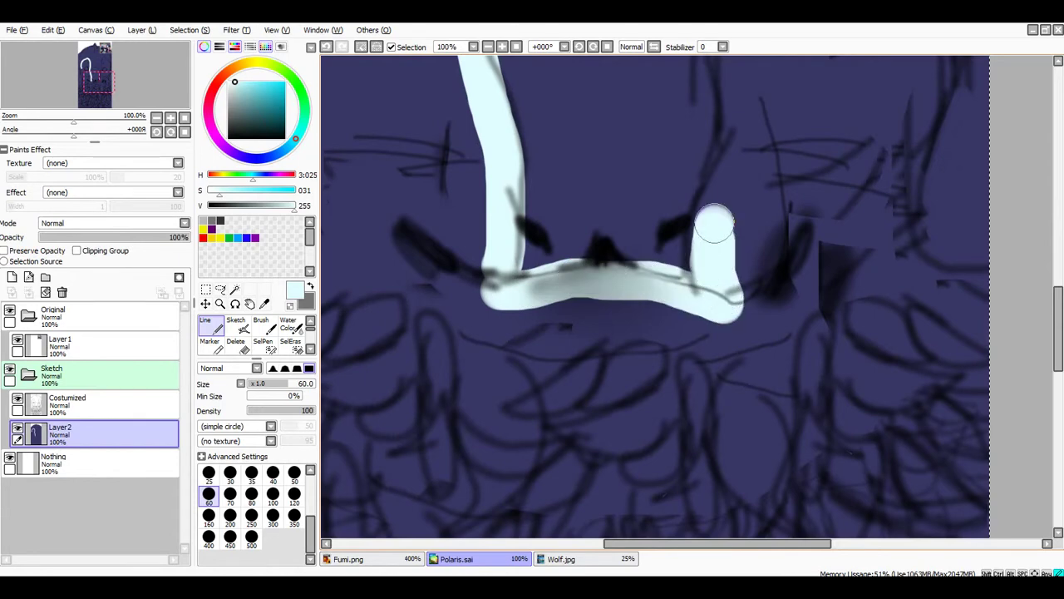
scroll(722, 217, down, 3)
scroll(689, 240, up, 3)
drag(613, 423, 614, 383)
scroll(613, 383, down, 3)
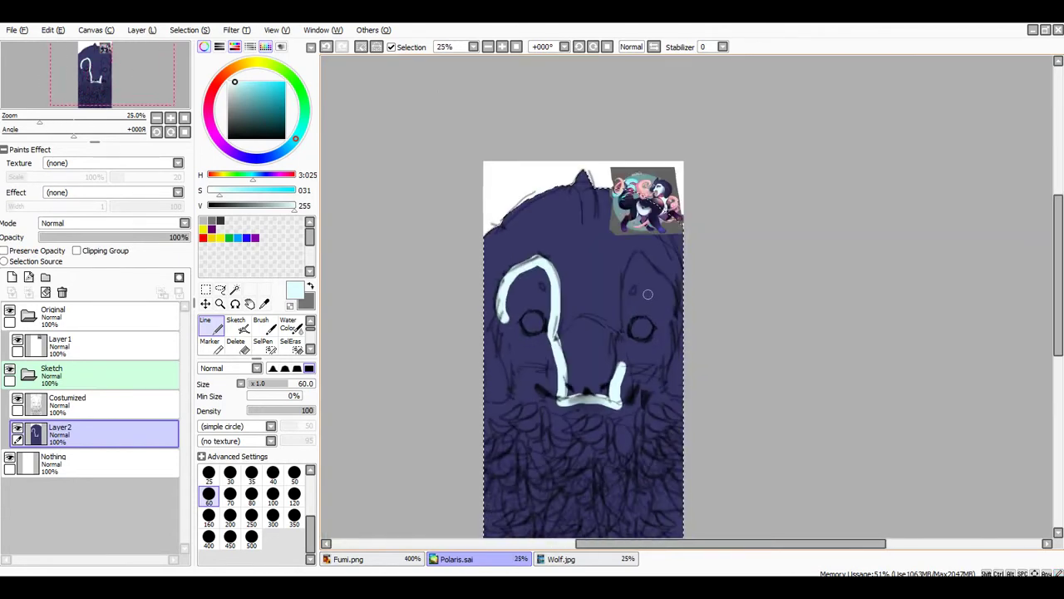
Outline the right eye marking in pale blue from the muzzle, over its pointed top and down the outer cheek to the canvas edge
scroll(644, 305, up, 3)
mouse_move(568, 495)
mouse_down()
mouse_move(592, 155)
mouse_move(624, 52)
mouse_move(657, 52)
mouse_move(739, 145)
mouse_move(777, 308)
mouse_up()
scroll(777, 307, down, 3)
scroll(596, 168, up, 4)
drag(550, 118, 520, 370)
scroll(535, 241, down, 3)
scroll(531, 262, up, 2)
mouse_move(532, 250)
mouse_down()
mouse_move(516, 368)
mouse_move(607, 434)
mouse_up()
scroll(648, 325, down, 5)
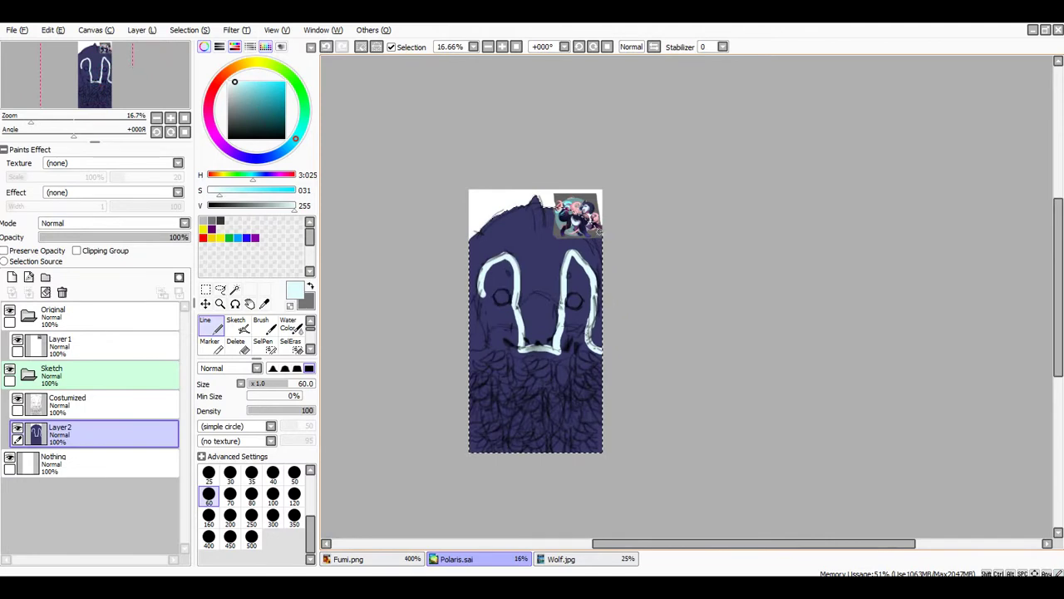
Complete the left eye marking's pale outline down the outer cheek and out to the canvas edge
scroll(592, 194, up, 3)
scroll(596, 170, down, 2)
scroll(562, 192, up, 3)
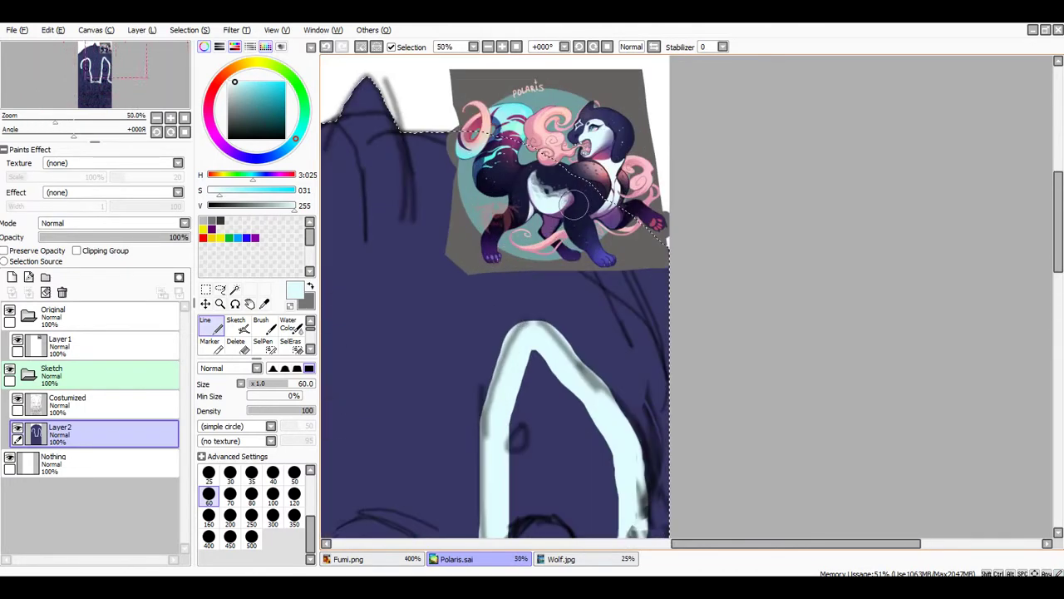
scroll(573, 199, down, 3)
scroll(494, 340, up, 3)
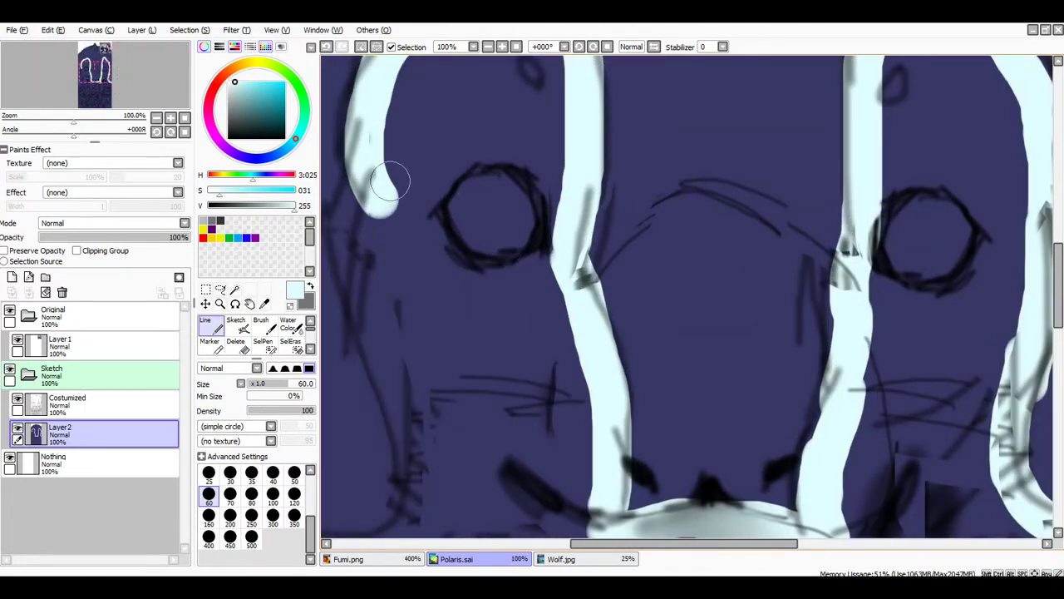
drag(388, 180, 432, 407)
scroll(507, 226, down, 3)
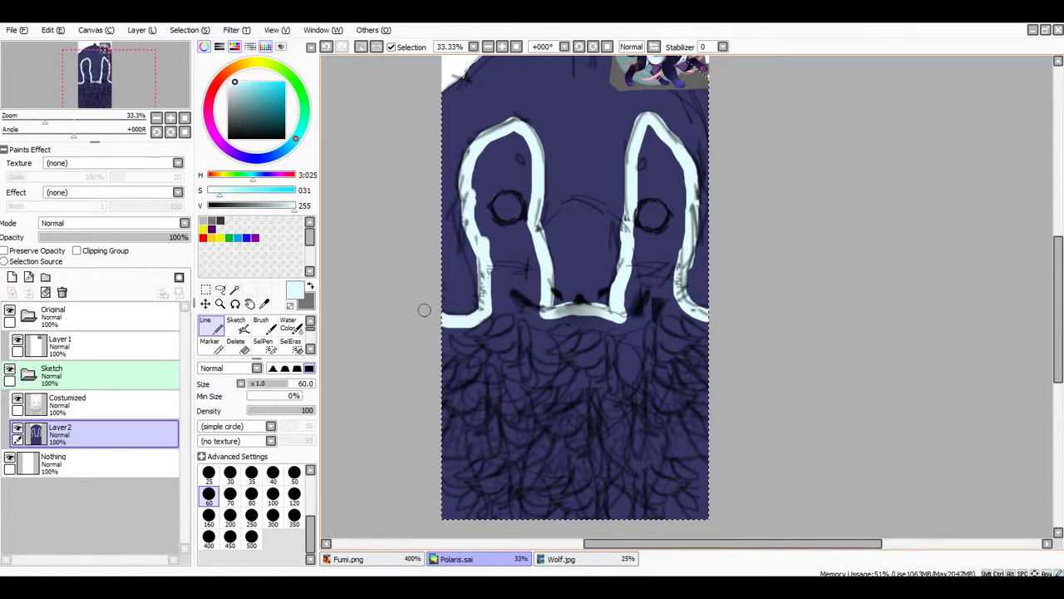
Paint pale blue boundary lines down both sides of the chest, tapering inward to the canvas bottom
scroll(478, 299, down, 1)
scroll(636, 66, up, 3)
scroll(623, 83, down, 2)
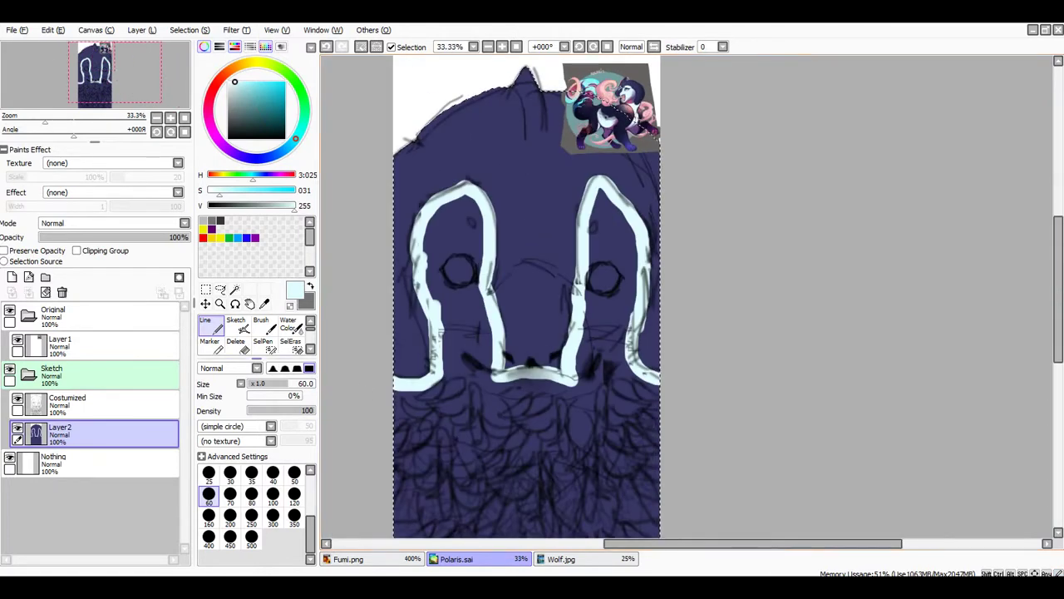
scroll(212, 344, down, 1)
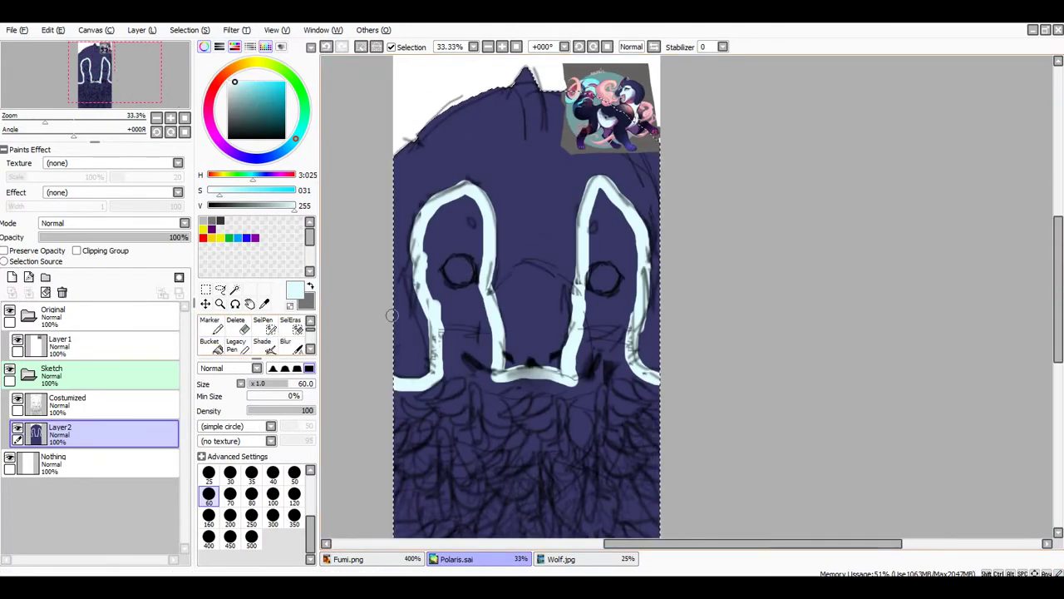
mouse_move(413, 396)
mouse_down()
mouse_move(398, 331)
mouse_move(442, 518)
mouse_up()
scroll(655, 348, up, 1)
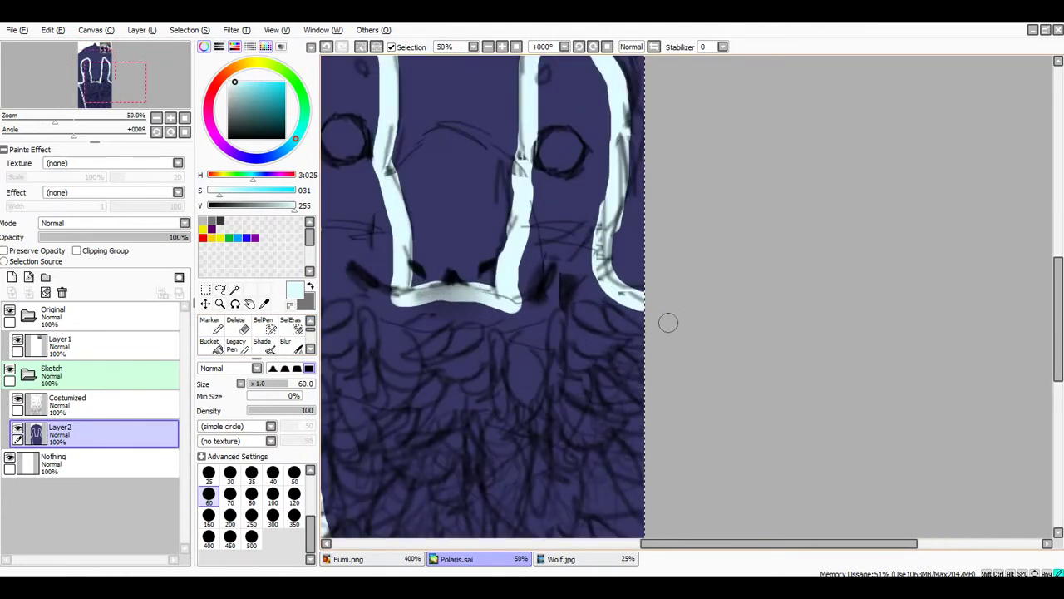
drag(652, 373, 600, 594)
Fill the outlined face and chest marking with the pale blue using the Bucket tool
scroll(428, 293, down, 1)
scroll(212, 342, down, 1)
click(212, 325)
click(464, 322)
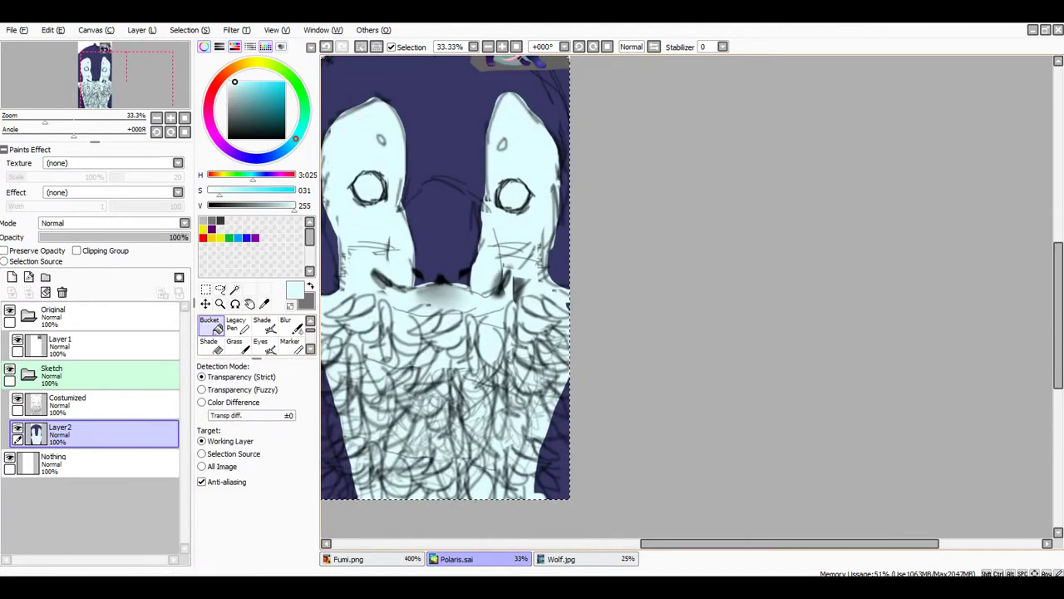
Sample the dusty pink from the speckled chest of the character in the reference artwork
scroll(474, 301, down, 3)
scroll(488, 198, up, 6)
scroll(575, 184, up, 2)
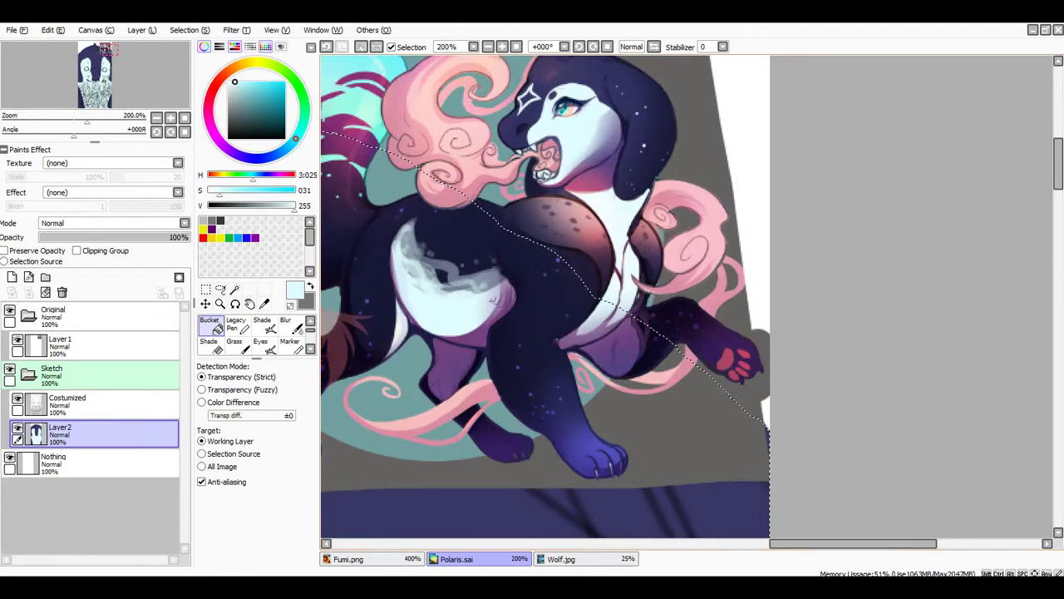
click(265, 304)
scroll(575, 203, up, 5)
click(592, 249)
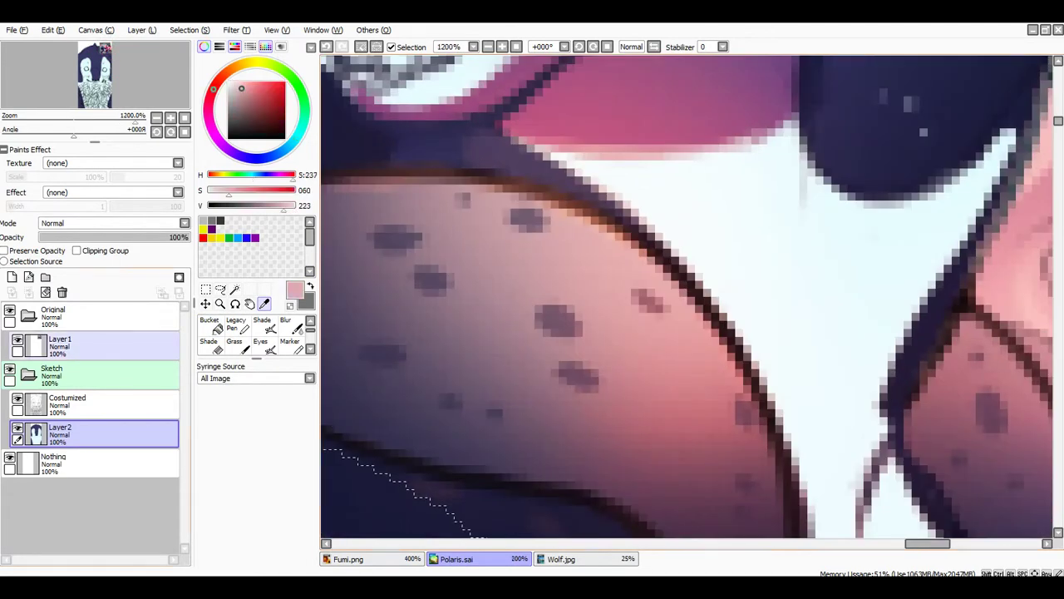
scroll(212, 325, up, 1)
Paint soft Marker patches at size 120 over the dark fur in both lower corners beside the chest
click(212, 325)
scroll(582, 253, down, 13)
scroll(497, 420, up, 4)
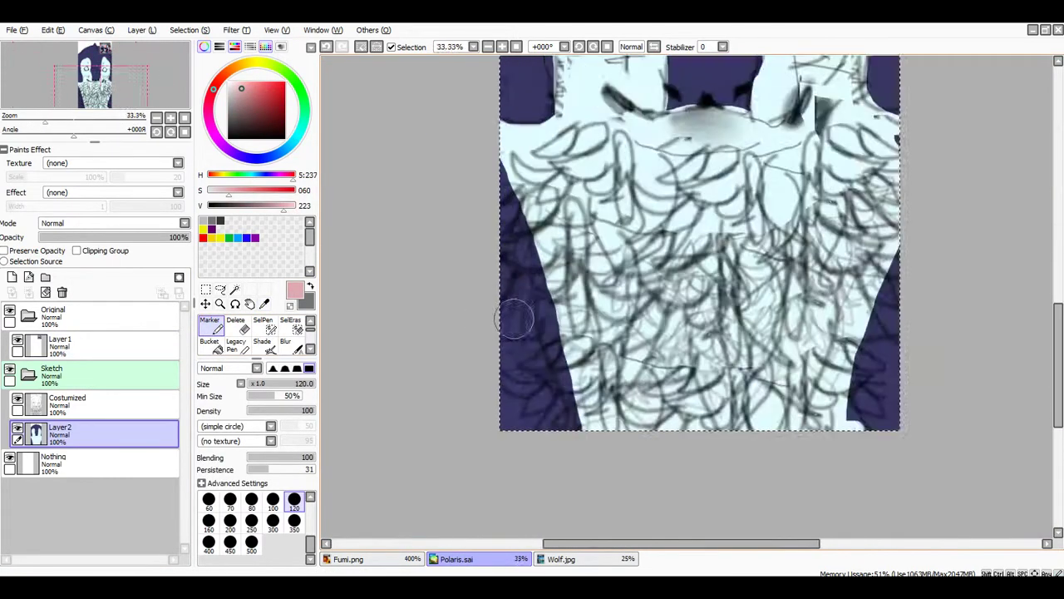
scroll(515, 319, up, 3)
mouse_move(483, 323)
mouse_down()
mouse_move(558, 499)
mouse_move(588, 499)
mouse_move(546, 504)
mouse_move(584, 504)
mouse_move(545, 332)
mouse_up()
scroll(536, 306, down, 3)
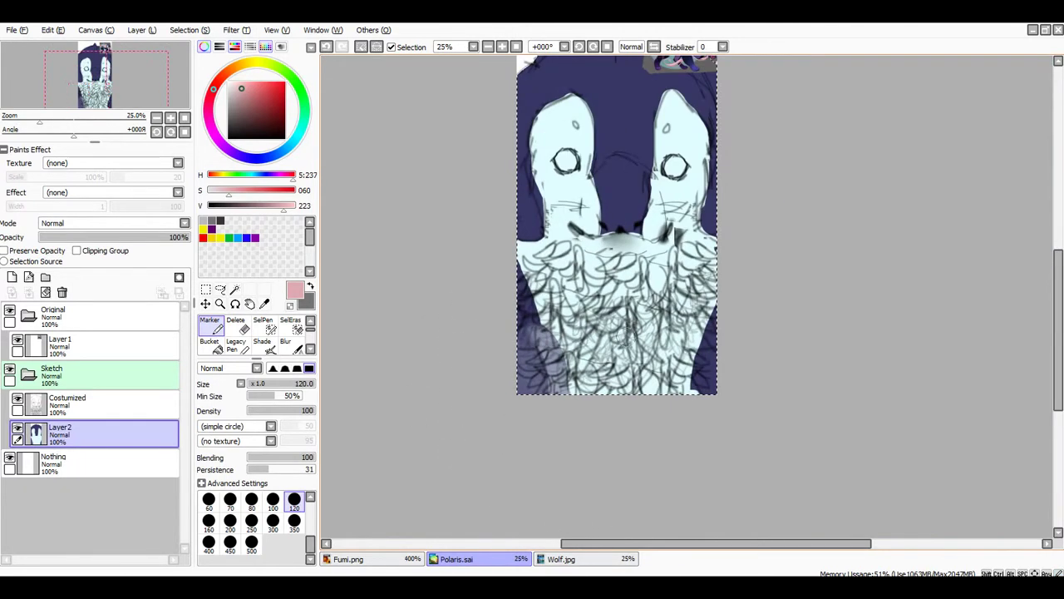
scroll(715, 339, up, 4)
mouse_move(646, 446)
mouse_down()
mouse_move(645, 475)
mouse_move(633, 416)
mouse_up()
scroll(627, 322, down, 4)
scroll(636, 337, down, 2)
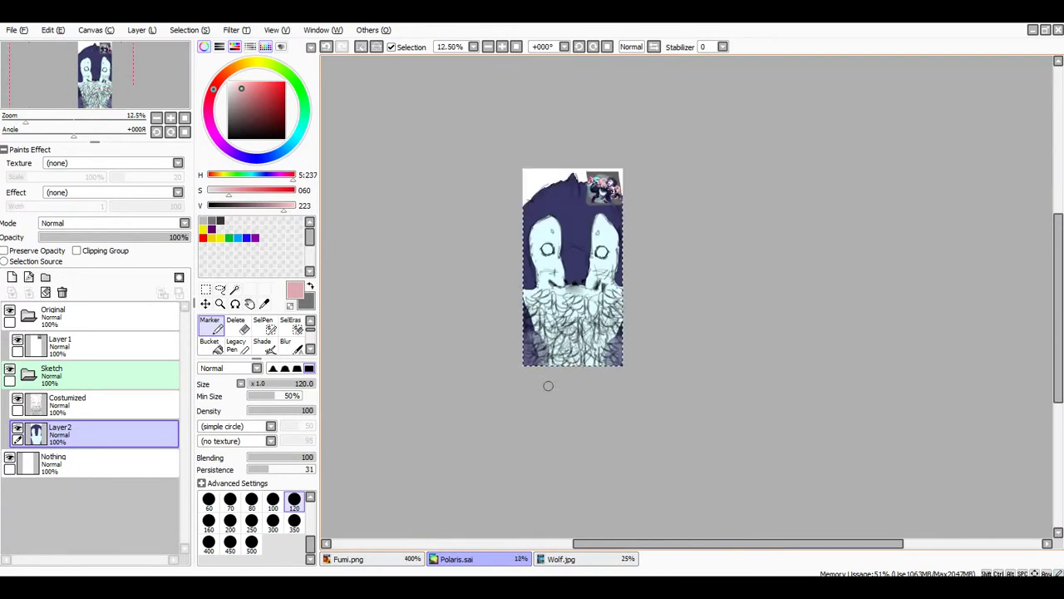
Try softening the left eye marking's edges with sampled pale blue and the Marker at size 60
scroll(591, 249, up, 6)
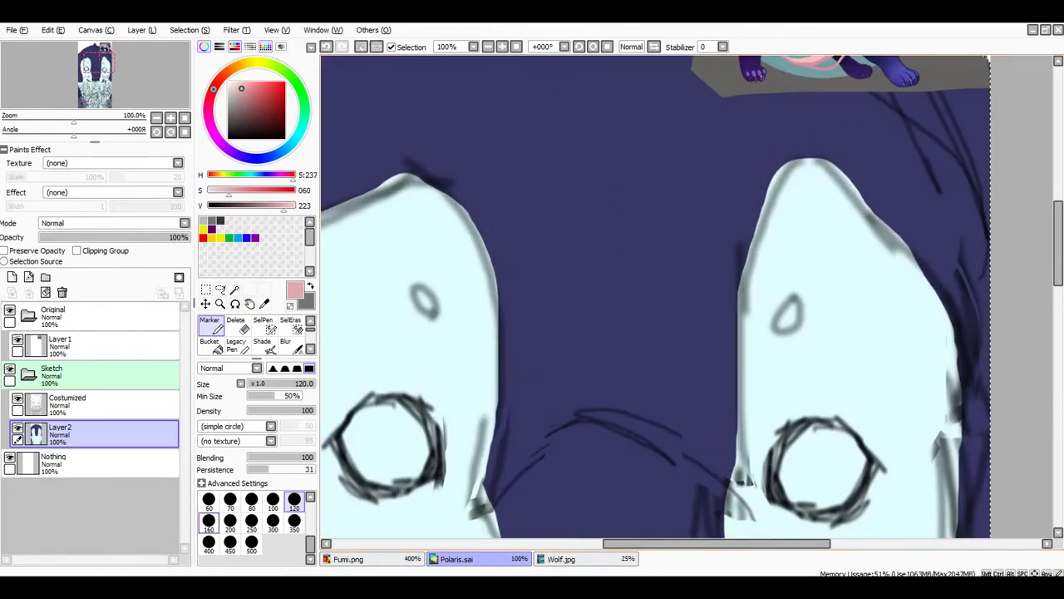
click(264, 303)
click(374, 308)
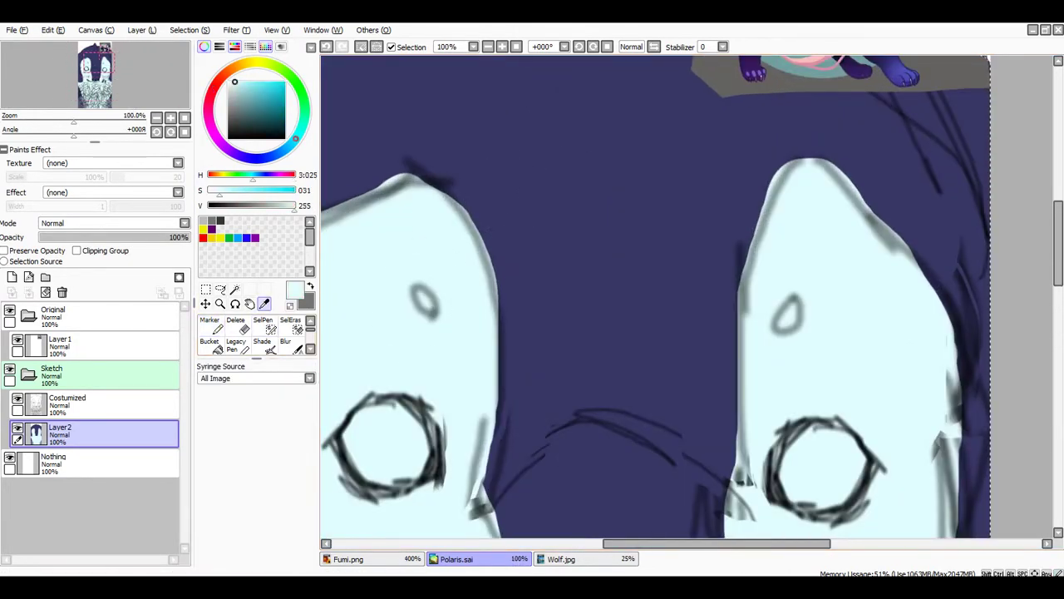
mouse_move(411, 212)
mouse_down()
mouse_move(427, 226)
mouse_move(453, 316)
mouse_move(476, 333)
mouse_move(468, 375)
mouse_up()
click(209, 500)
drag(502, 246, 488, 474)
drag(489, 223, 430, 249)
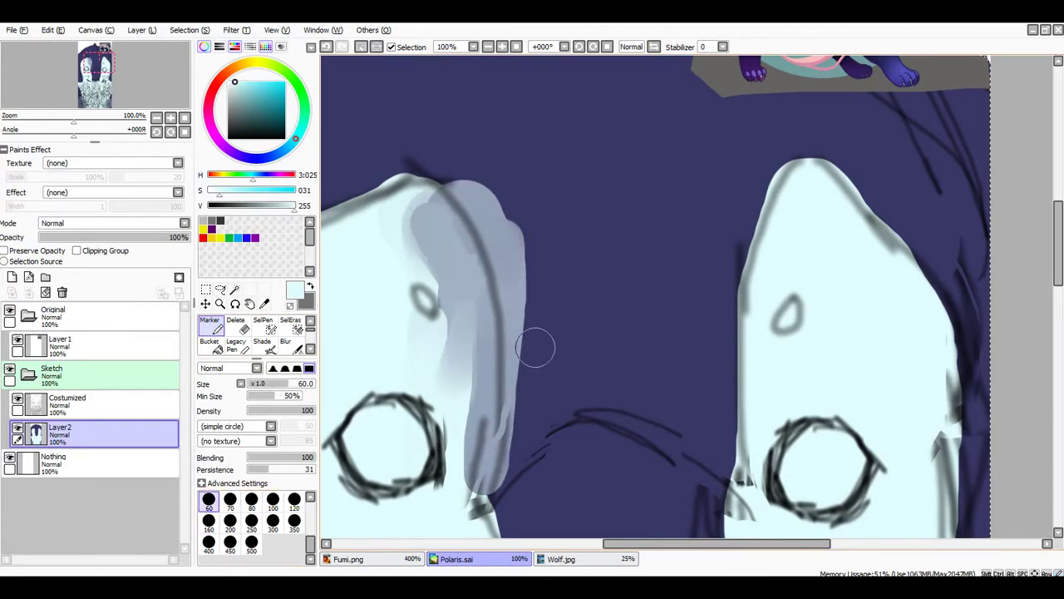
drag(496, 358, 663, 338)
mouse_move(439, 248)
mouse_down()
mouse_move(391, 406)
mouse_move(563, 178)
mouse_move(432, 249)
mouse_up()
Try softening the right eye marking's inner edge and pointed top with pale blue Marker strokes
scroll(548, 188, down, 3)
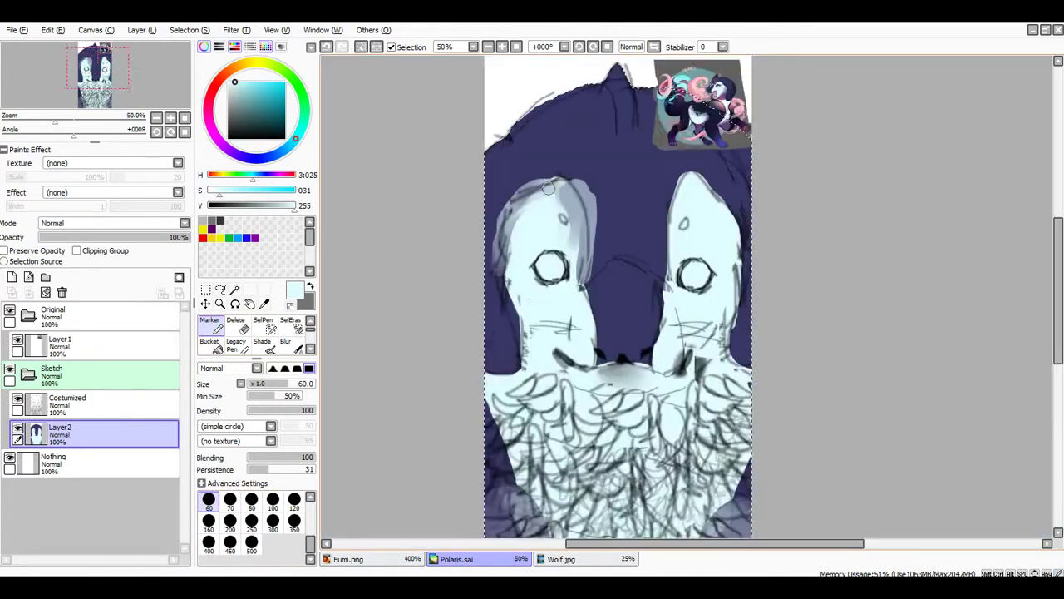
scroll(530, 316, up, 3)
scroll(490, 218, down, 2)
scroll(547, 241, up, 2)
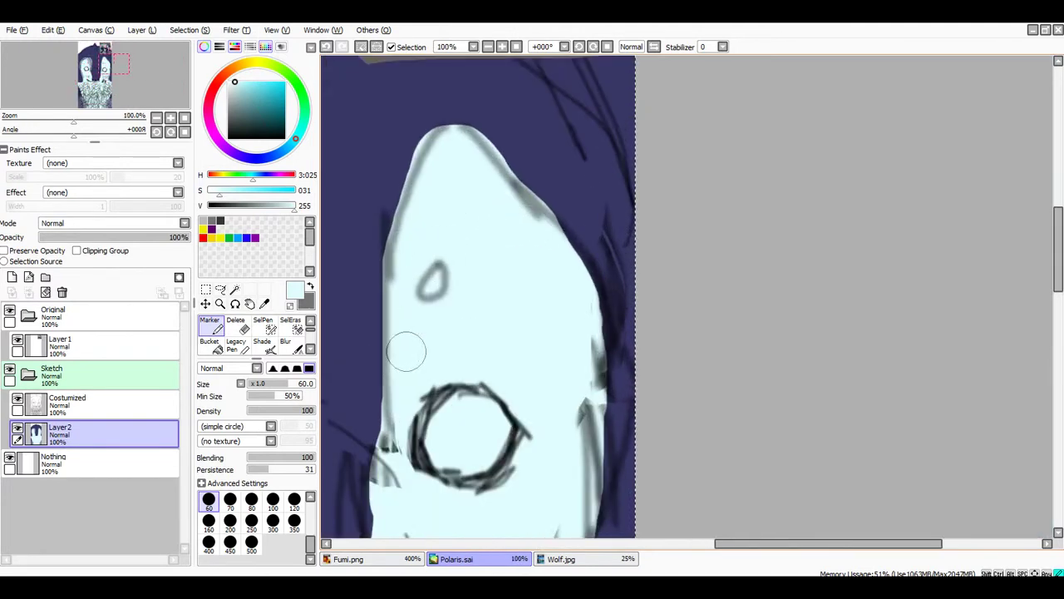
mouse_move(406, 351)
mouse_down()
mouse_move(410, 216)
mouse_move(392, 334)
mouse_move(439, 143)
mouse_move(520, 190)
mouse_move(532, 235)
mouse_up()
Sample the dark blue fur colour just above the right eye marking
scroll(544, 226, down, 7)
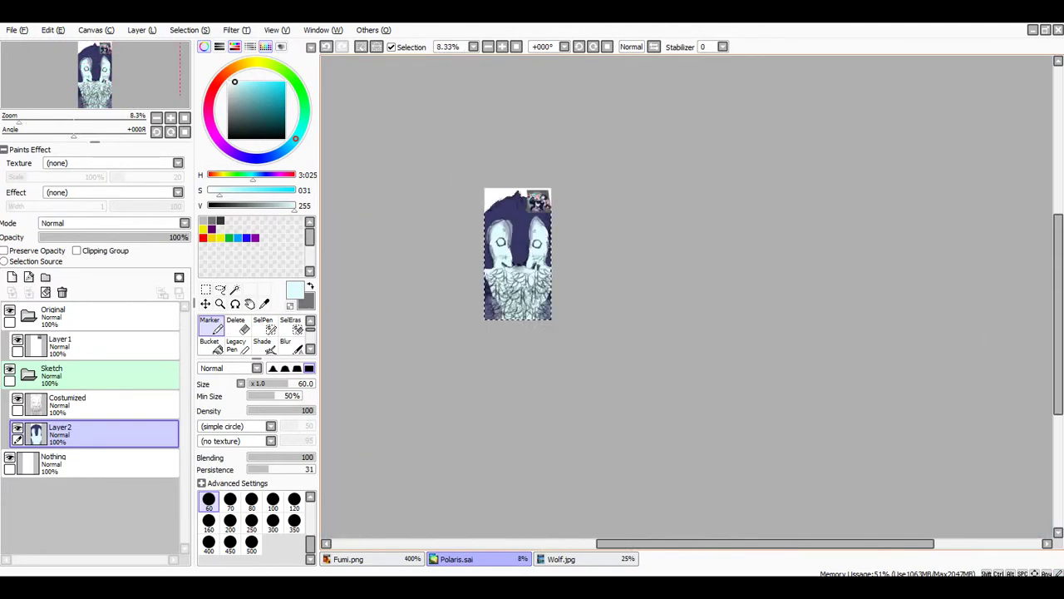
scroll(532, 198, up, 5)
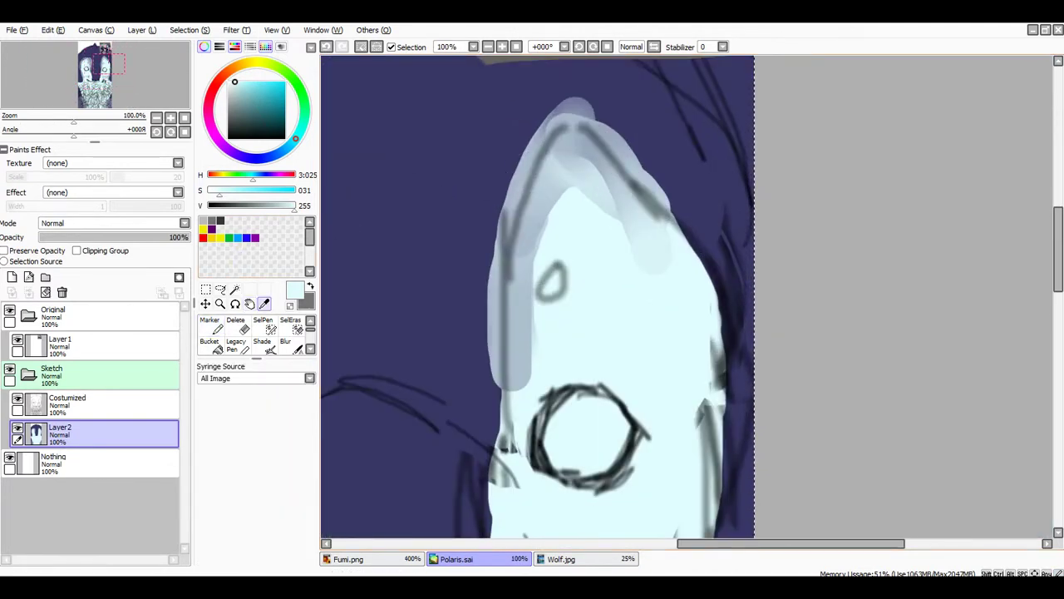
alt+click(525, 98)
Try blending the area between the eye markings with dark blue Marker strokes and the Blur brush at size 160
mouse_move(544, 97)
mouse_down()
mouse_move(509, 168)
mouse_move(568, 121)
mouse_move(494, 216)
mouse_move(518, 258)
mouse_move(487, 222)
mouse_move(465, 344)
mouse_move(474, 235)
mouse_move(509, 197)
mouse_move(529, 102)
mouse_move(642, 124)
mouse_move(472, 148)
mouse_move(531, 153)
mouse_move(568, 105)
mouse_move(484, 311)
mouse_up()
scroll(503, 345, down, 10)
scroll(508, 348, up, 3)
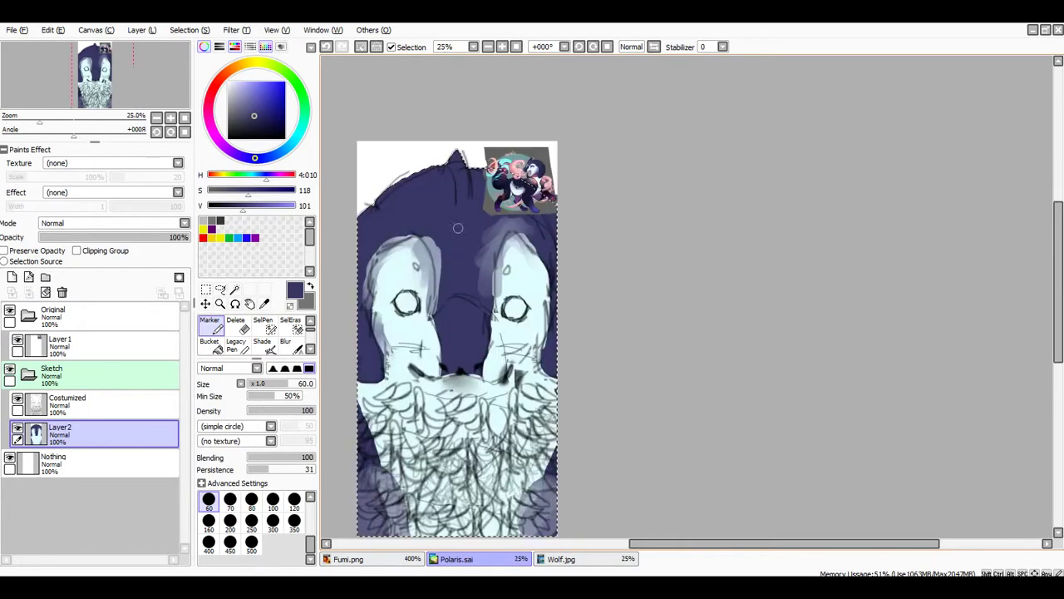
scroll(423, 226, up, 2)
key(c)
mouse_move(530, 204)
mouse_down()
mouse_move(544, 445)
mouse_move(512, 278)
mouse_move(697, 178)
mouse_move(601, 238)
mouse_up()
scroll(601, 238, down, 8)
scroll(597, 232, up, 5)
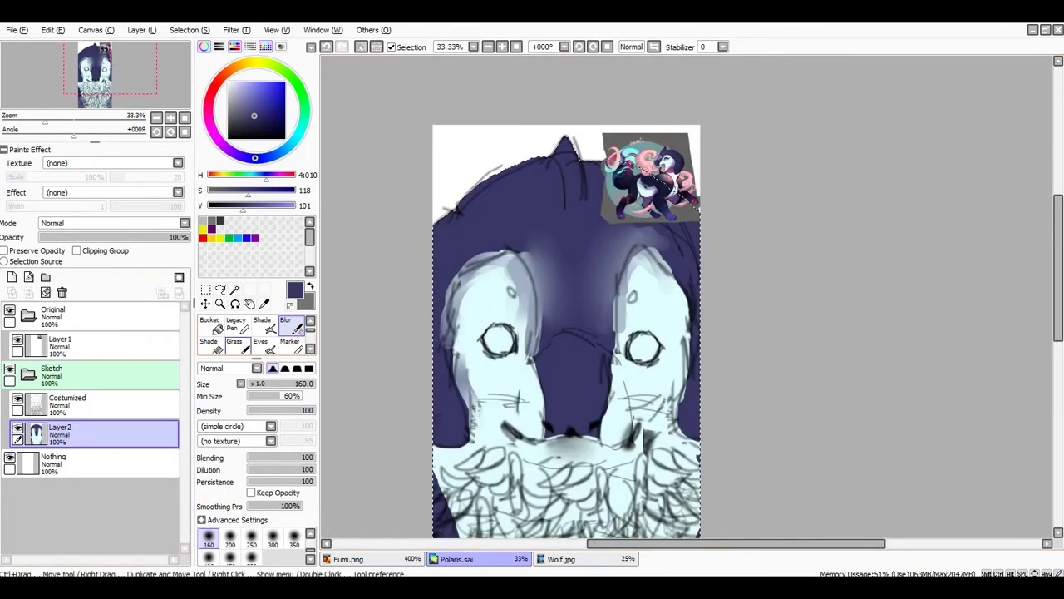
Try feathering the left eye marking's inner edge in dark blue with the Grass brush at size 16
key(v)
scroll(538, 303, up, 3)
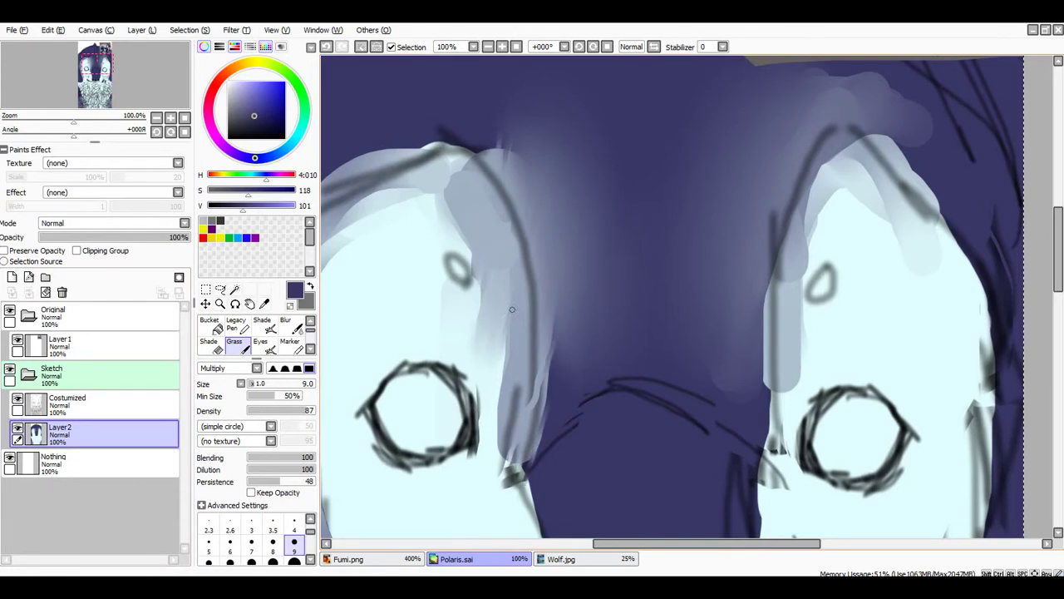
scroll(512, 309, down, 5)
scroll(512, 310, up, 4)
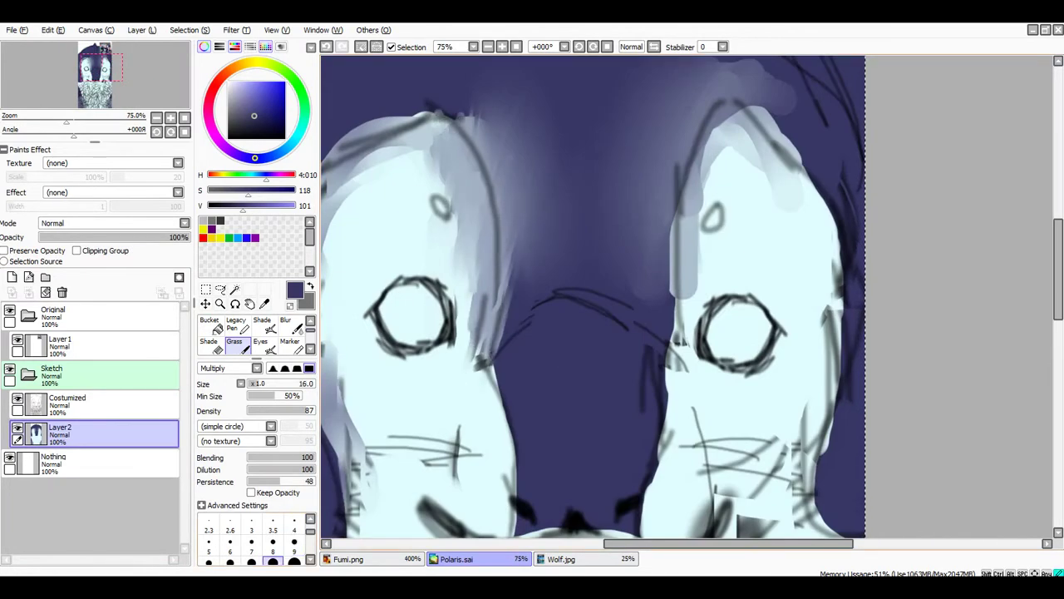
Undo the blending and feathering strokes around both eye markings
scroll(593, 297, down, 5)
key(ctrl+z)
key(ctrl+z)
key(ctrl+z)
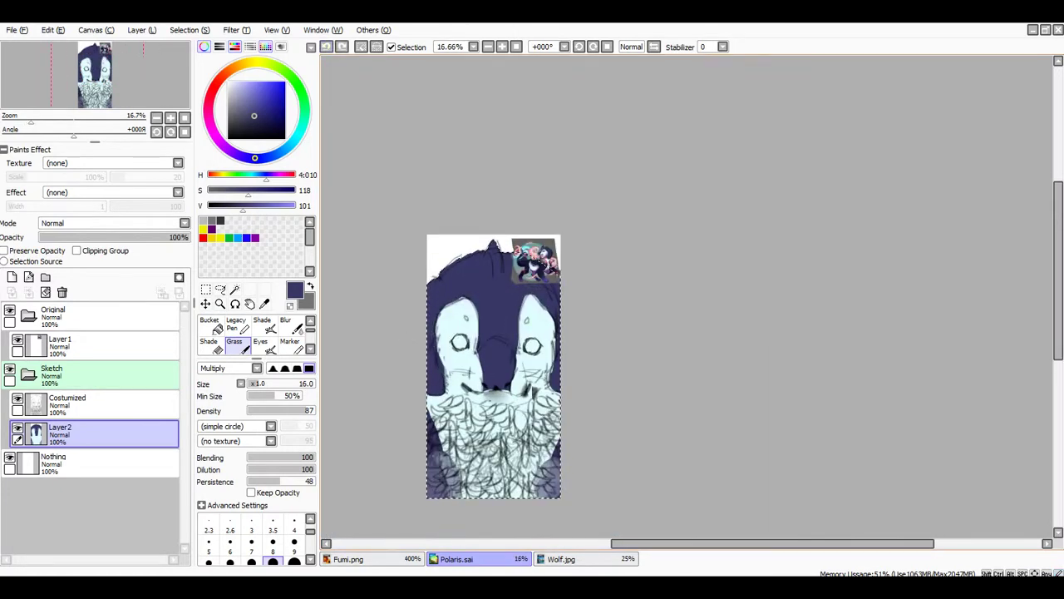
Feather the chest marking's left and right boundaries into the dark fur with the Grass brush at size 20
scroll(488, 470, up, 3)
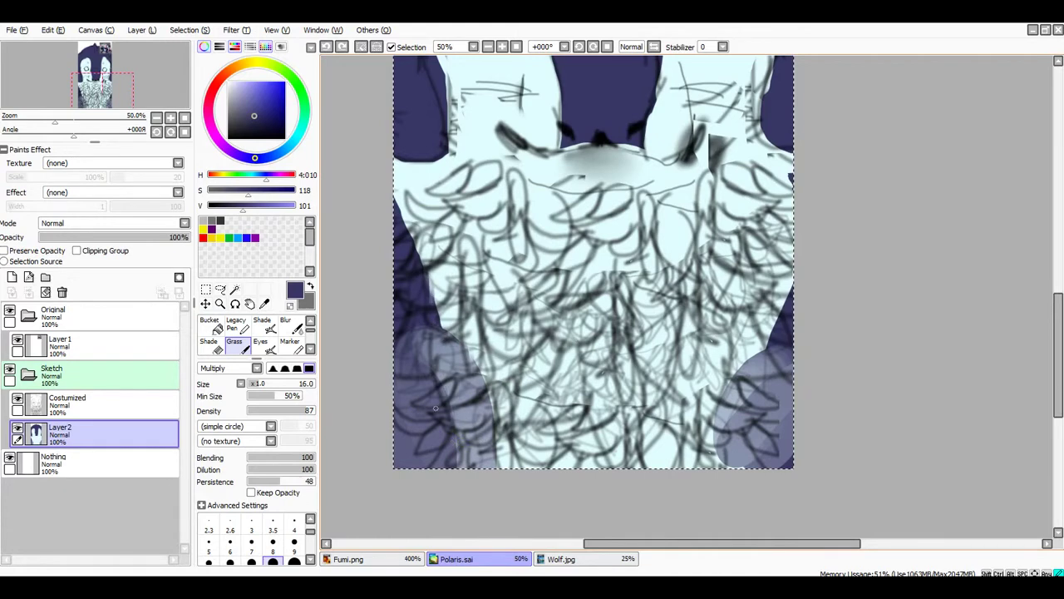
scroll(453, 283, up, 2)
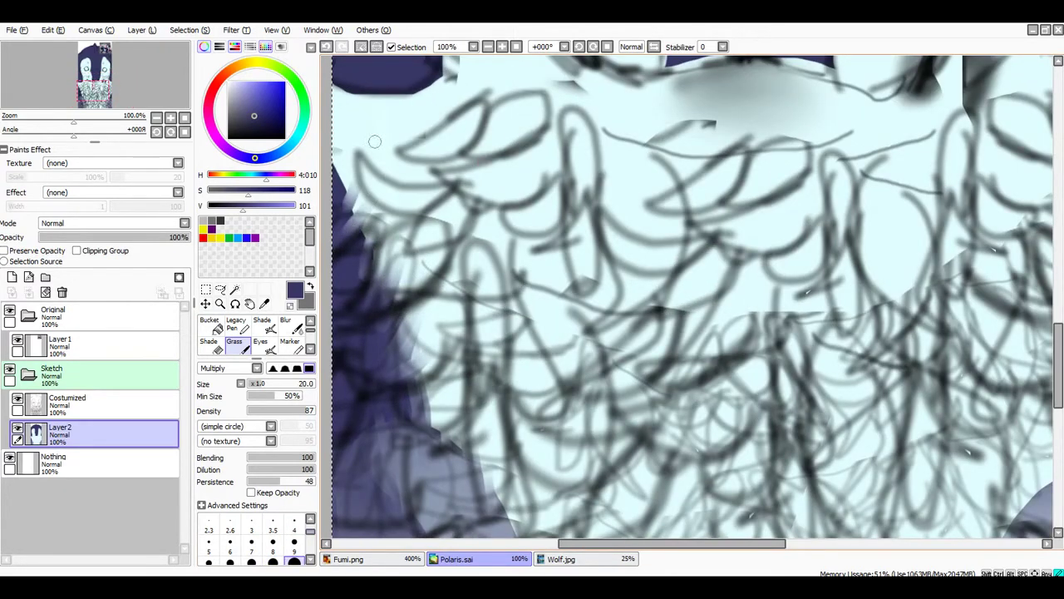
scroll(374, 141, down, 5)
scroll(462, 194, up, 5)
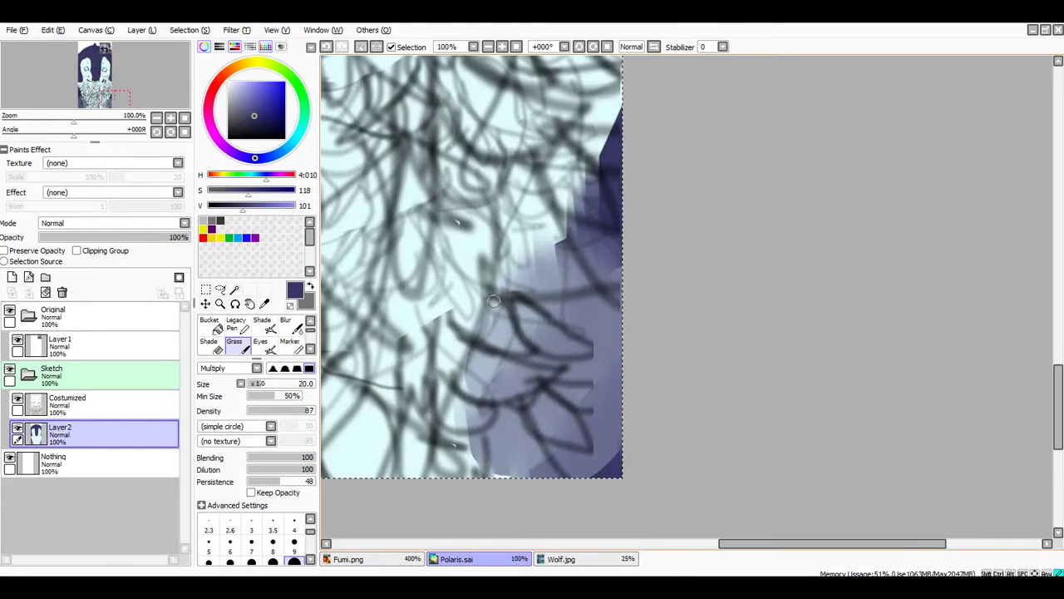
scroll(494, 302, down, 5)
Feather both sides of the muzzle between the eyes and the nose with short Grass brush strokes
scroll(499, 306, up, 7)
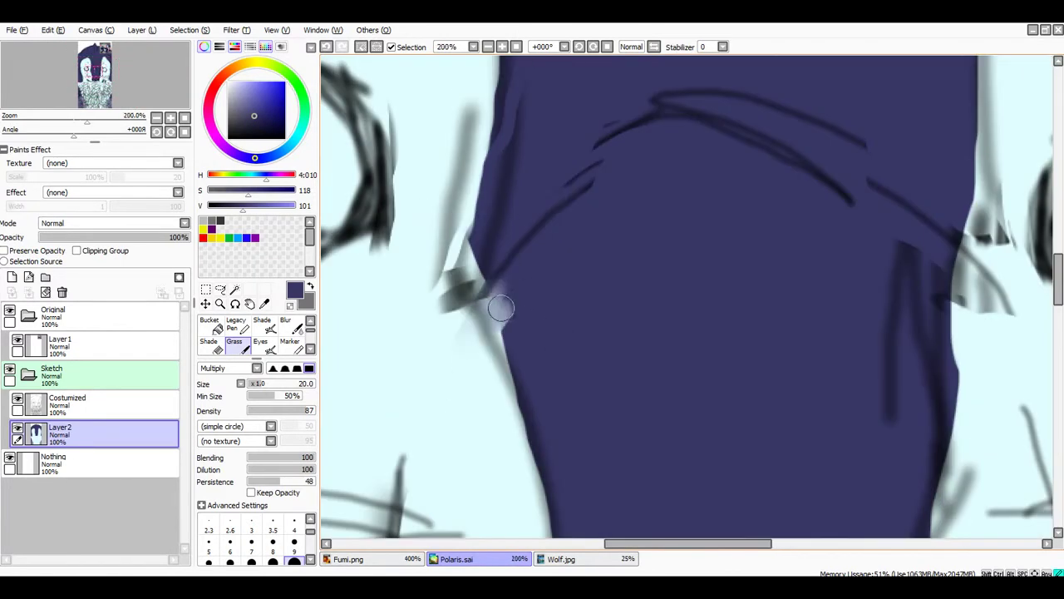
scroll(500, 308, down, 2)
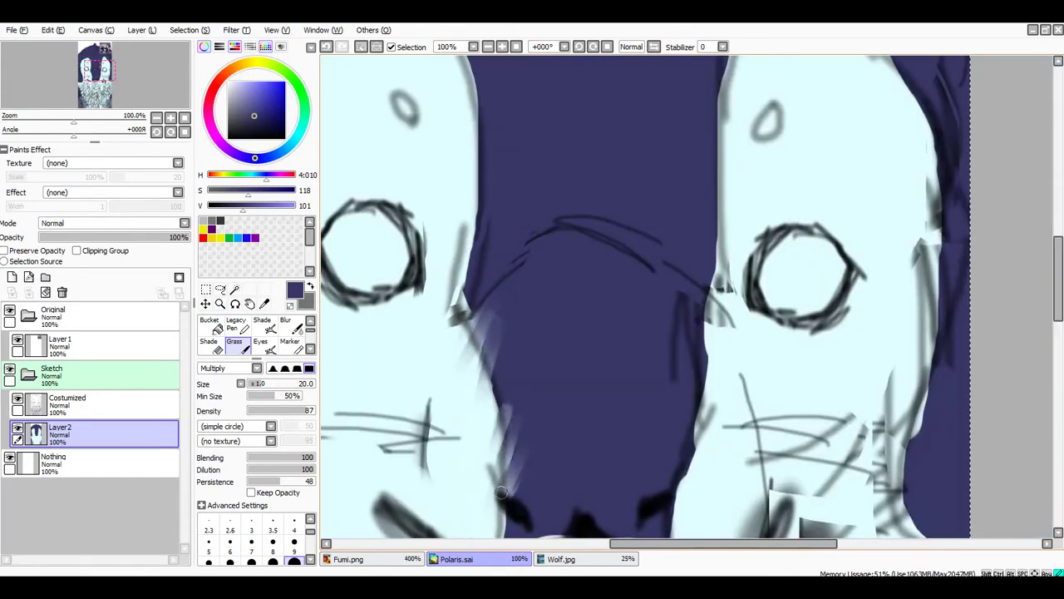
scroll(491, 368, down, 3)
scroll(495, 411, up, 2)
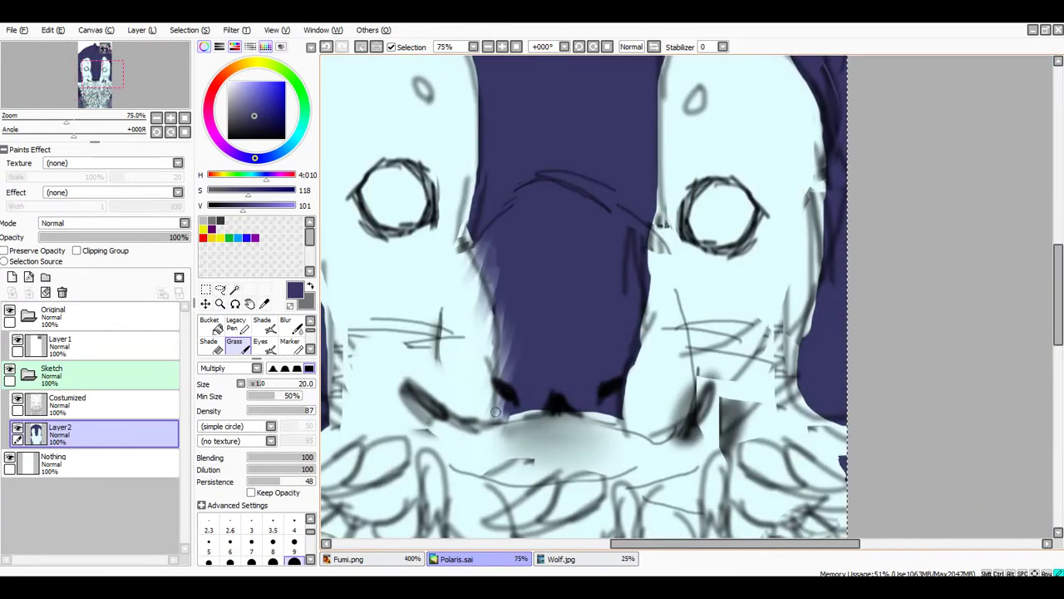
drag(642, 348, 657, 228)
drag(650, 296, 657, 171)
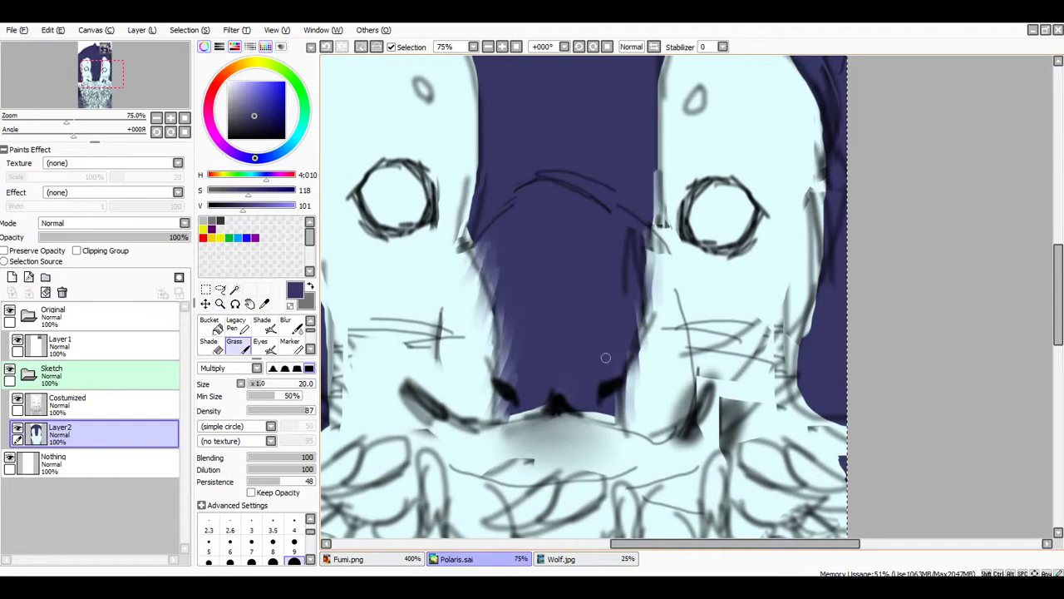
Feather the right eye marking's inner edge, pointed top and outer edge with Grass brush strokes
scroll(608, 356, down, 2)
scroll(642, 195, up, 2)
drag(584, 305, 588, 267)
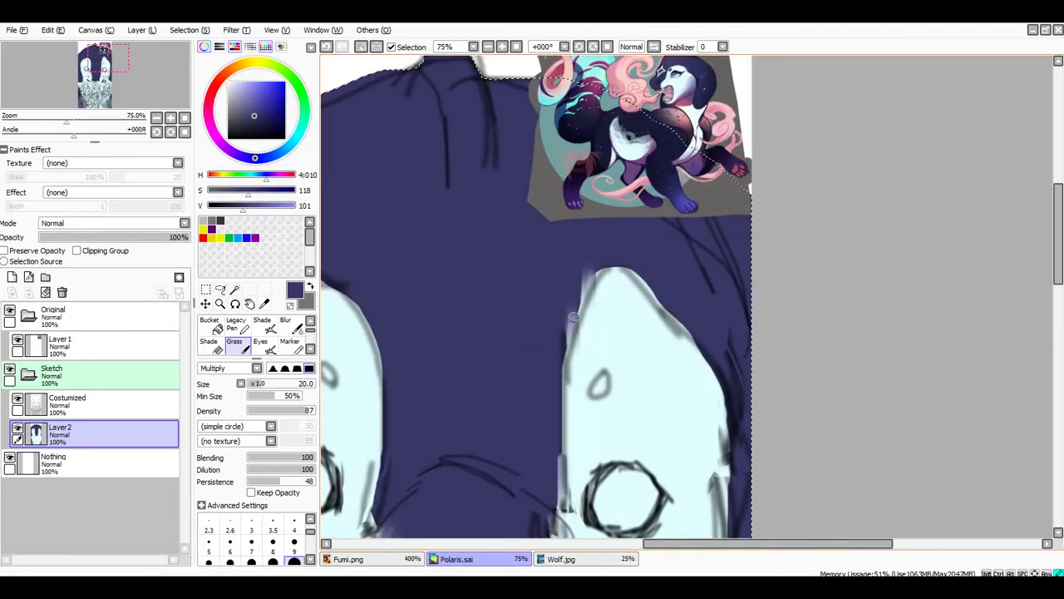
drag(562, 471, 571, 308)
drag(563, 380, 559, 320)
drag(570, 440, 592, 249)
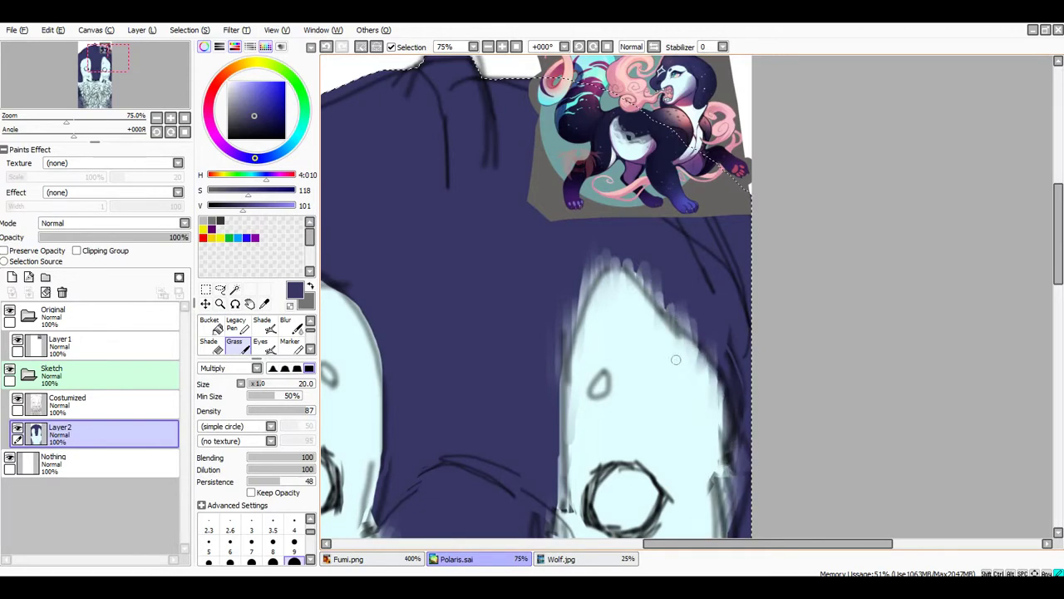
scroll(582, 291, down, 5)
scroll(603, 339, up, 3)
scroll(532, 300, down, 3)
Hide the Costumized sketch layer to expose the flat colours
scroll(514, 288, up, 5)
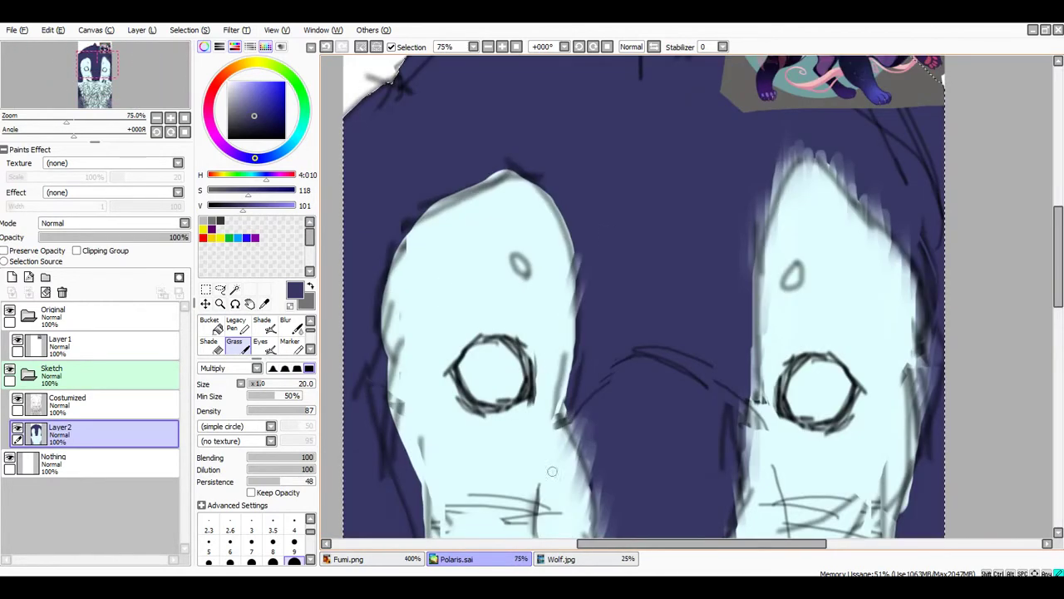
ctrl+click(67, 403)
click(17, 399)
Feather the left eye marking's inner edge, rounded top and upper outer edge with Grass brush strokes
scroll(461, 252, down, 3)
scroll(524, 262, up, 3)
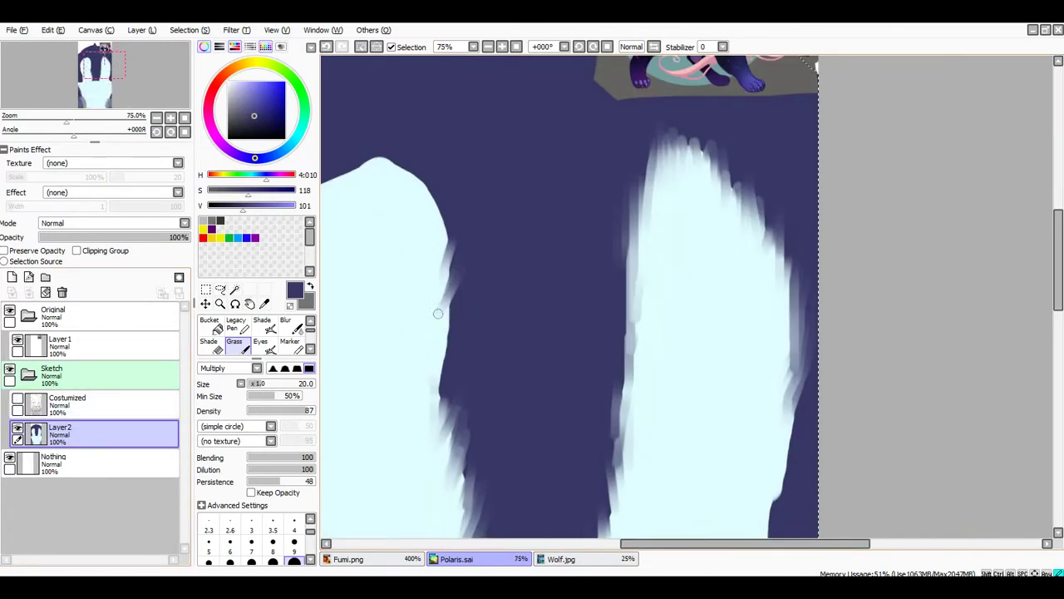
scroll(373, 167, down, 4)
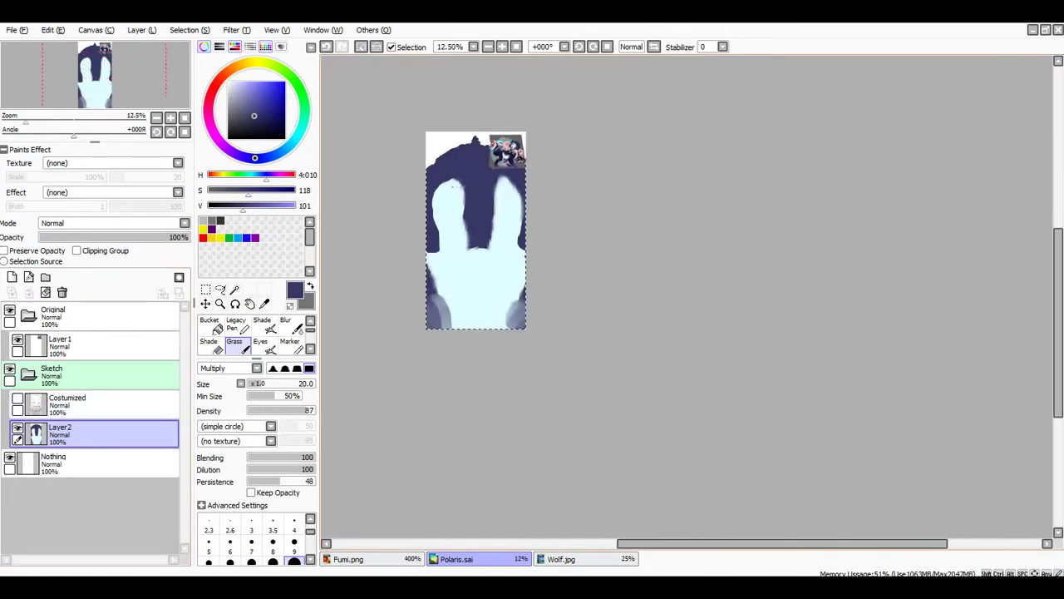
scroll(439, 374, up, 4)
mouse_move(424, 241)
mouse_down()
mouse_move(432, 432)
mouse_move(427, 237)
mouse_up()
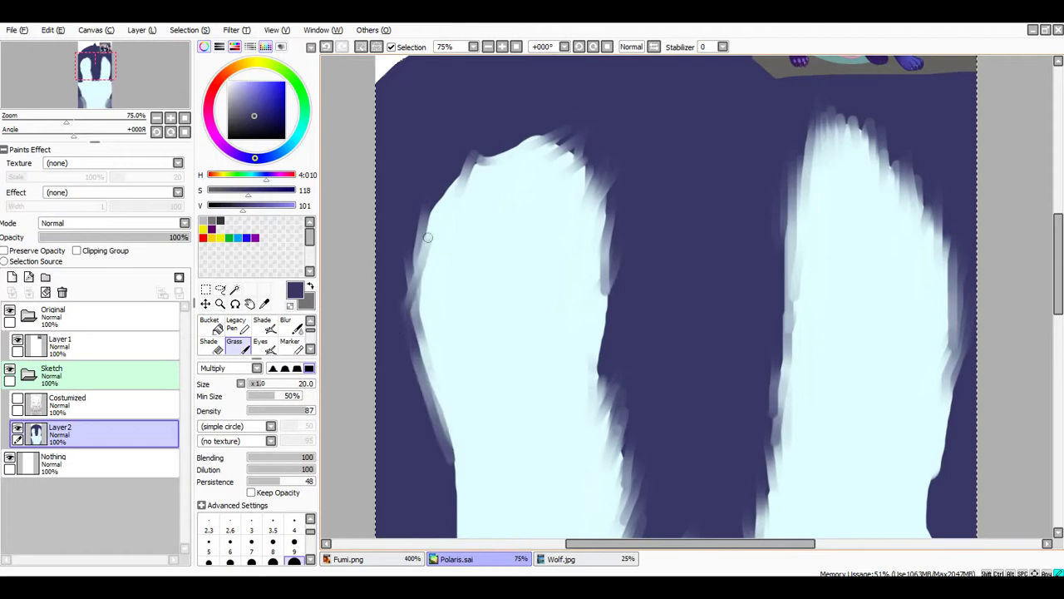
drag(532, 128, 519, 158)
Feather the left marking's outer cheek edge down to the chest with long Grass brush strokes
scroll(431, 176, down, 3)
scroll(466, 247, up, 3)
drag(410, 336, 416, 370)
drag(409, 283, 408, 414)
drag(406, 262, 405, 416)
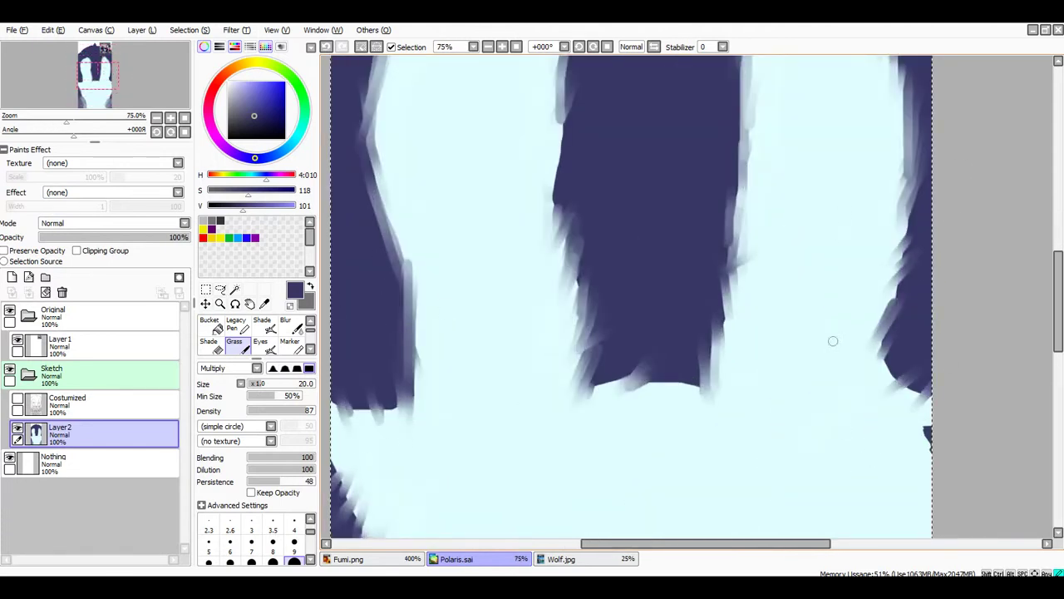
scroll(695, 307, down, 4)
scroll(492, 162, up, 4)
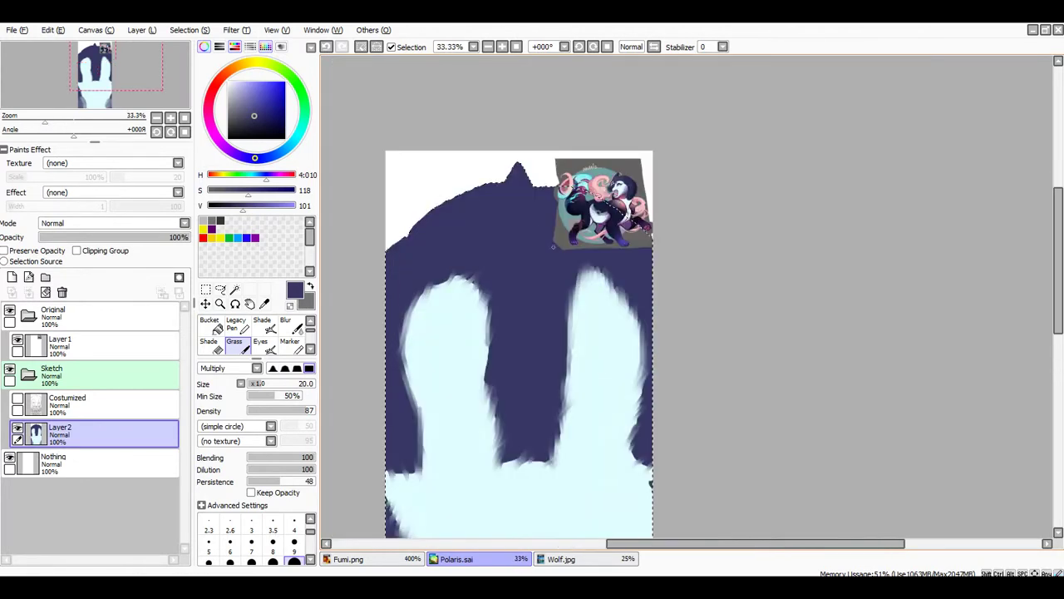
Show the Costumized sketch layer again and set its blending mode to Shade
scroll(491, 162, down, 4)
scroll(562, 233, up, 1)
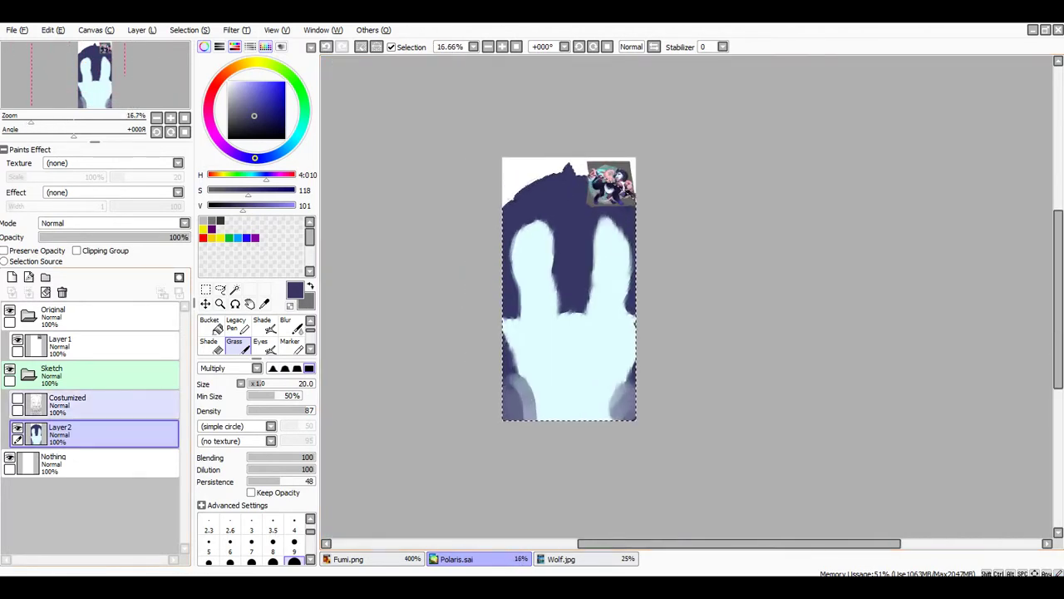
click(17, 398)
click(83, 405)
scroll(532, 268, up, 3)
click(114, 223)
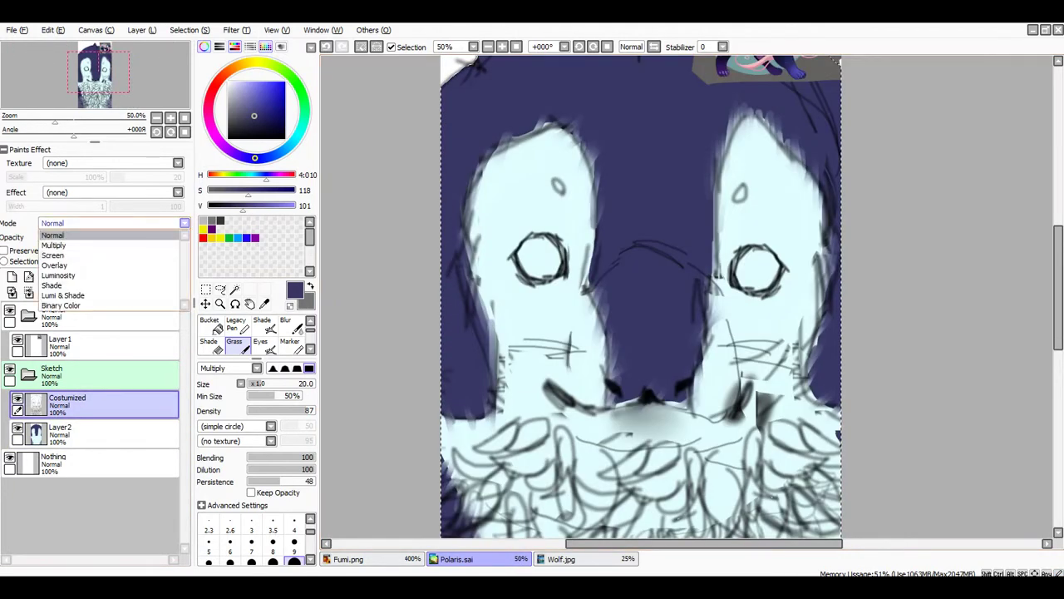
click(83, 284)
scroll(532, 308, down, 2)
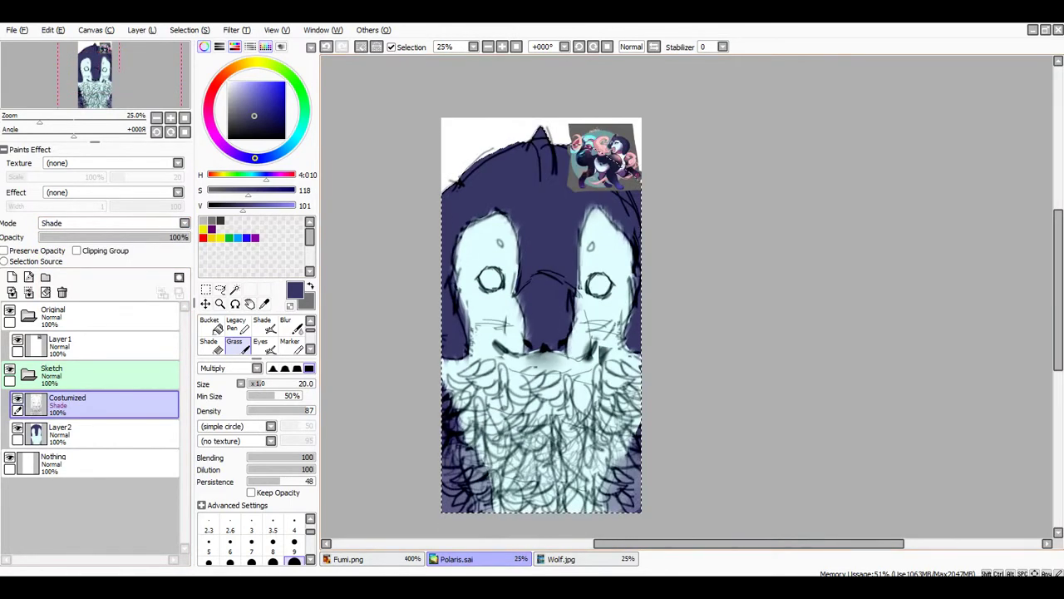
Try the Lumi & Shade, Normal and Binary Color blending modes on the Costumized layer, reducing its opacity to 59%
drag(116, 237, 190, 237)
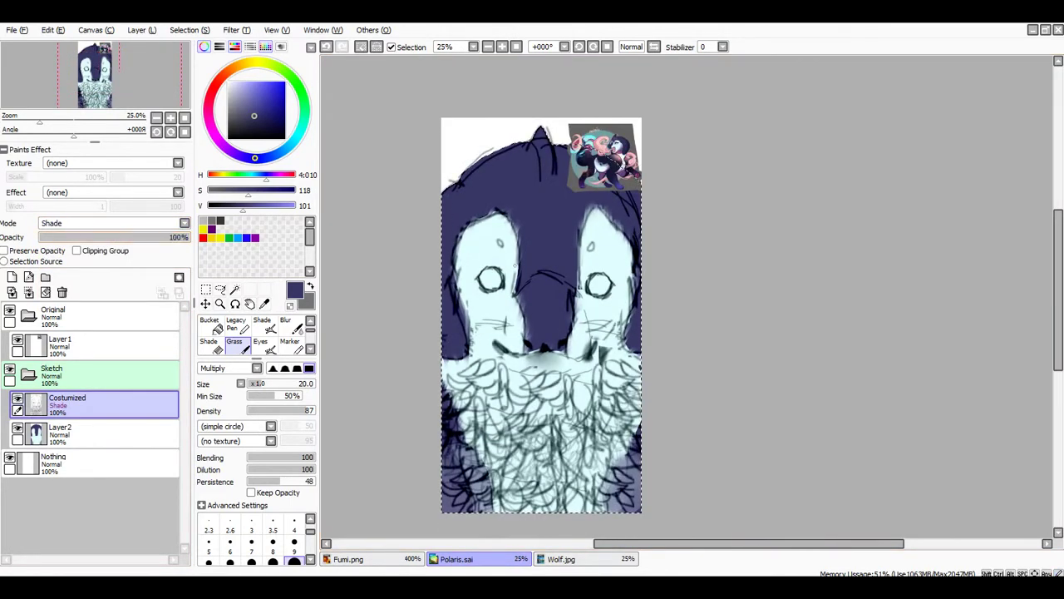
click(114, 223)
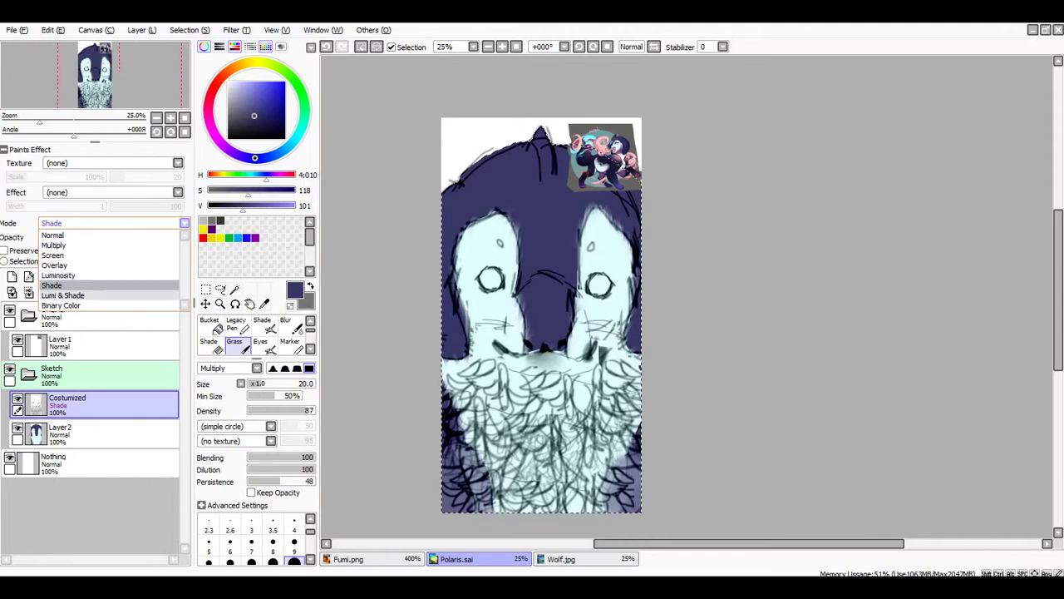
click(91, 295)
click(114, 223)
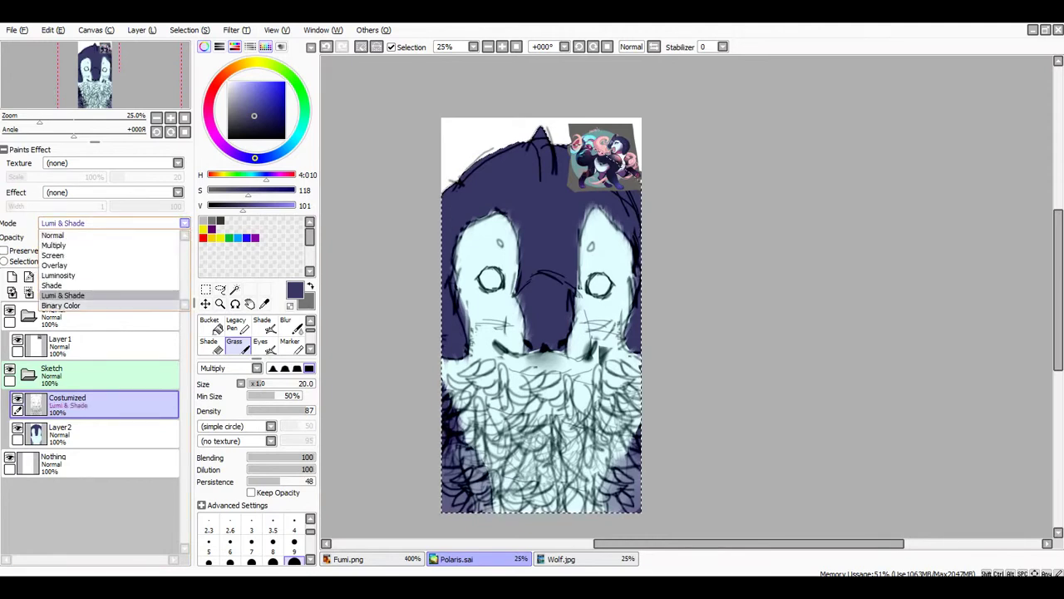
click(75, 304)
click(114, 223)
click(50, 249)
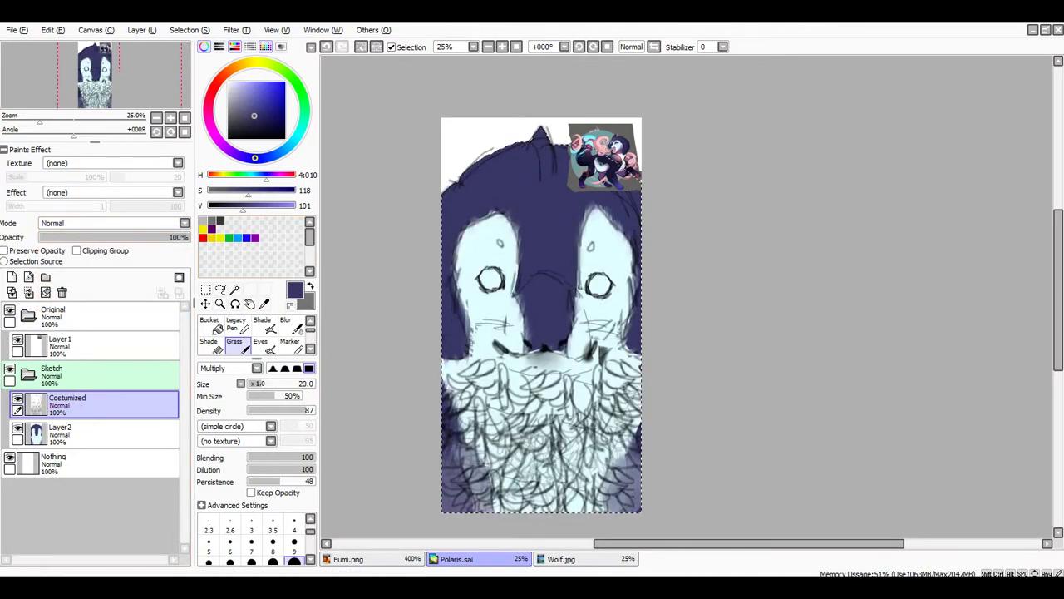
click(184, 223)
click(75, 304)
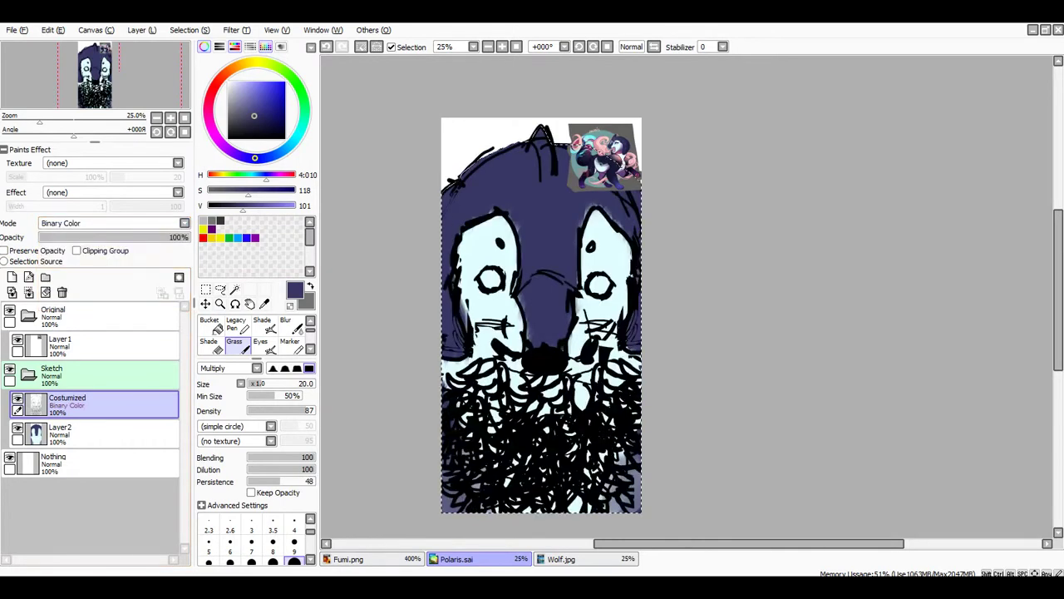
mouse_move(133, 237)
mouse_down()
mouse_move(99, 237)
mouse_move(184, 237)
mouse_move(127, 237)
mouse_up()
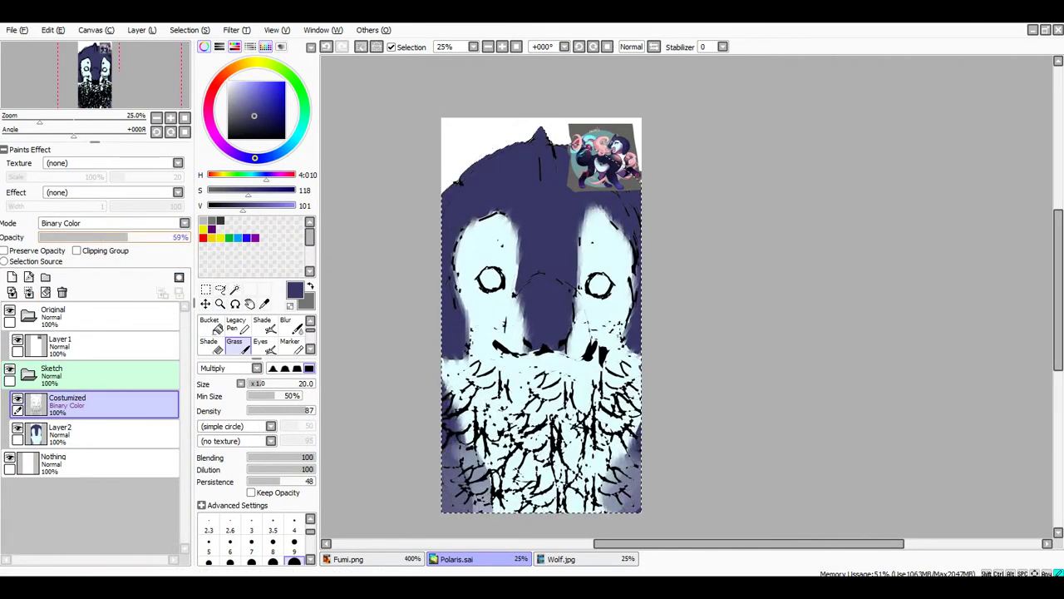
Set the Costumized layer's blending mode to Multiply and its opacity to 100%
click(110, 223)
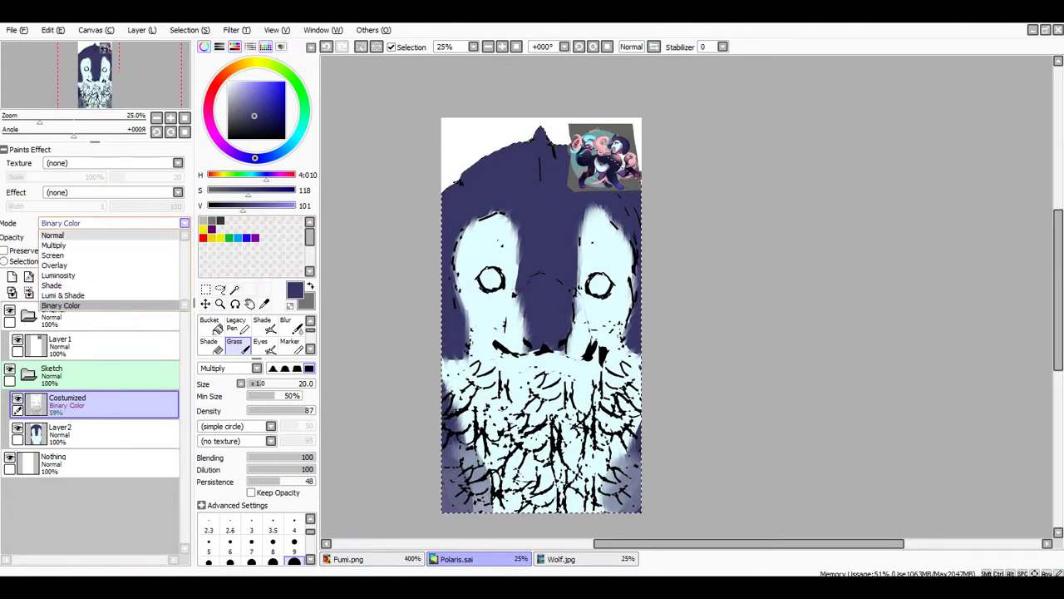
click(58, 235)
click(110, 223)
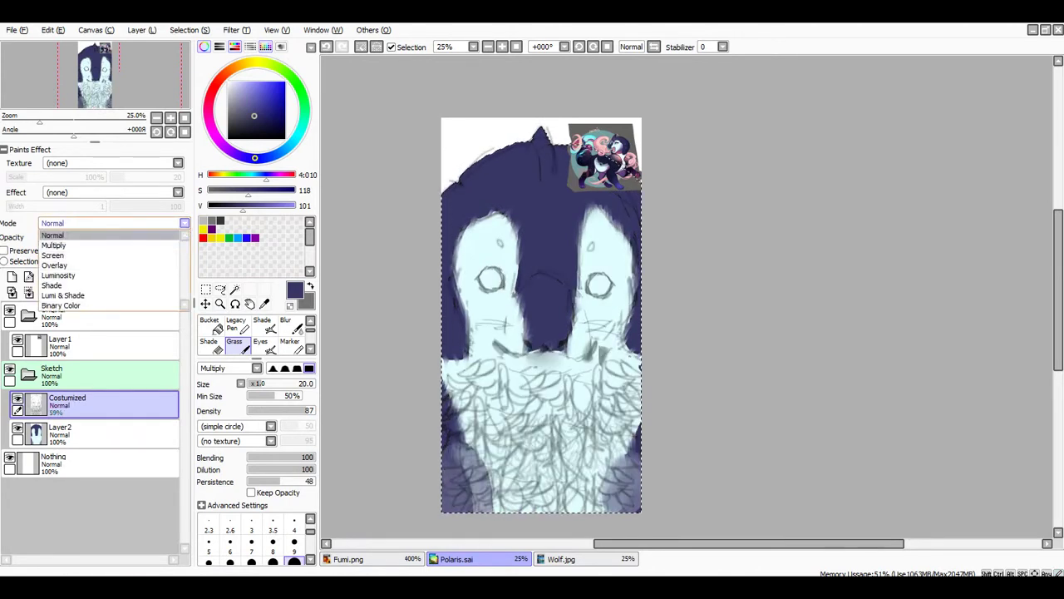
click(58, 234)
click(110, 223)
click(53, 245)
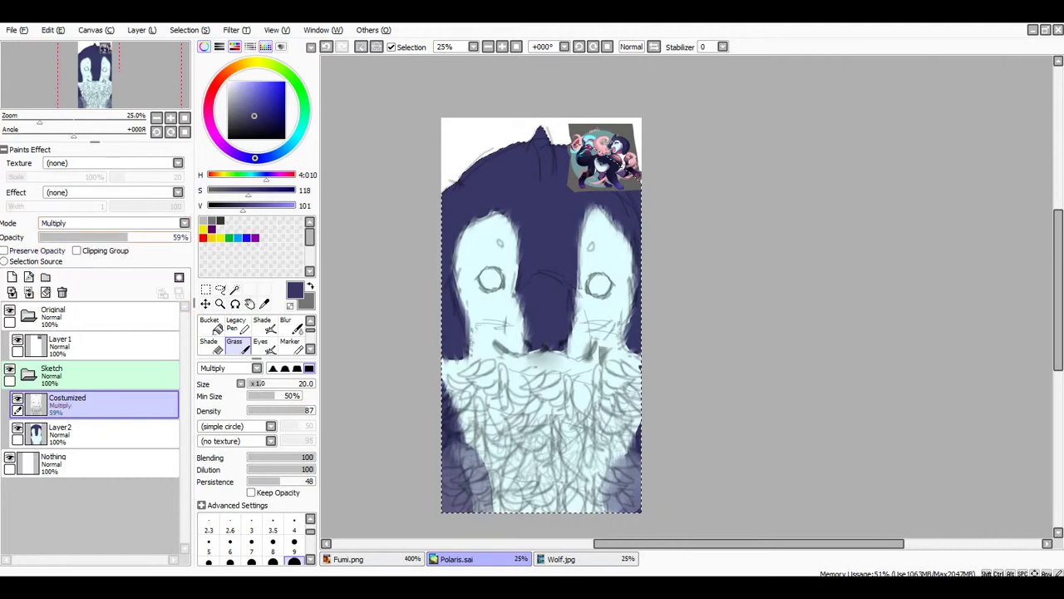
scroll(517, 336, down, 6)
scroll(516, 336, up, 8)
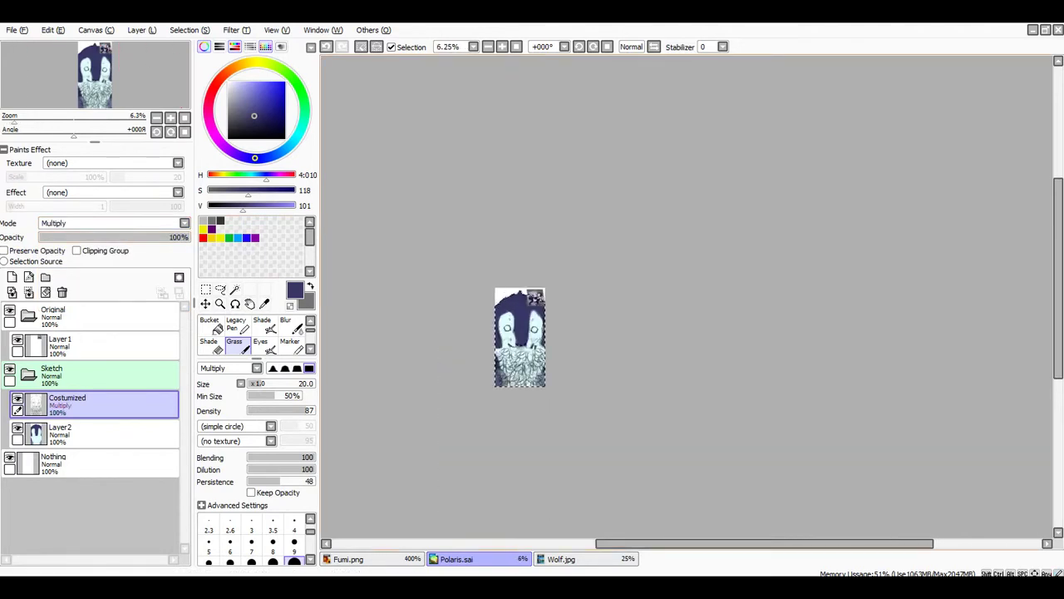
Merge the Costumized sketch layer down into Layer2
scroll(520, 333, down, 3)
scroll(516, 324, up, 5)
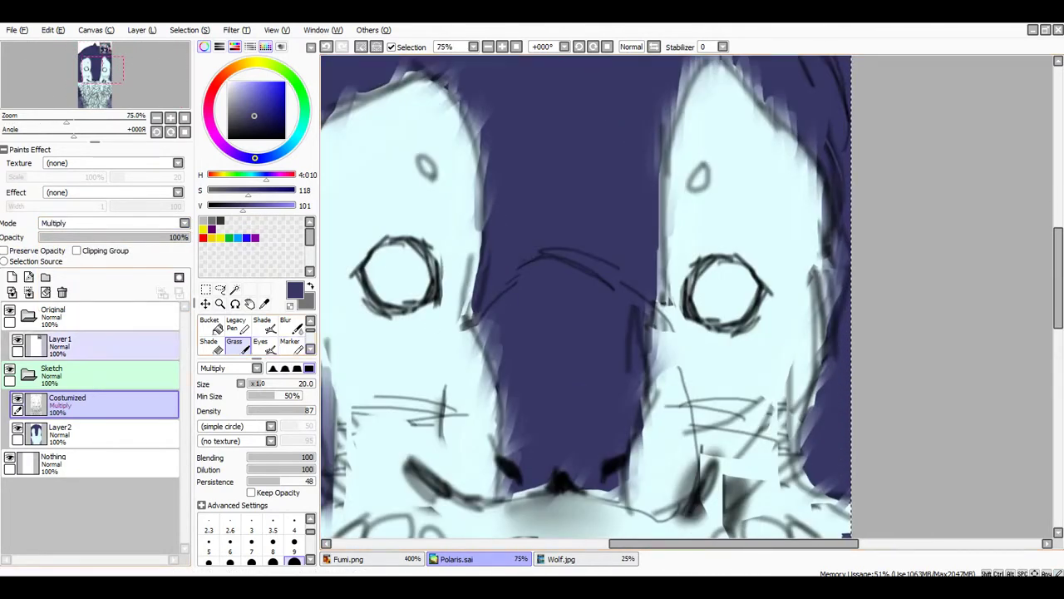
click(29, 293)
Sample the dark blue of the small spot above the eye in the Polaris reference drawing
scroll(498, 322, down, 6)
scroll(499, 316, up, 3)
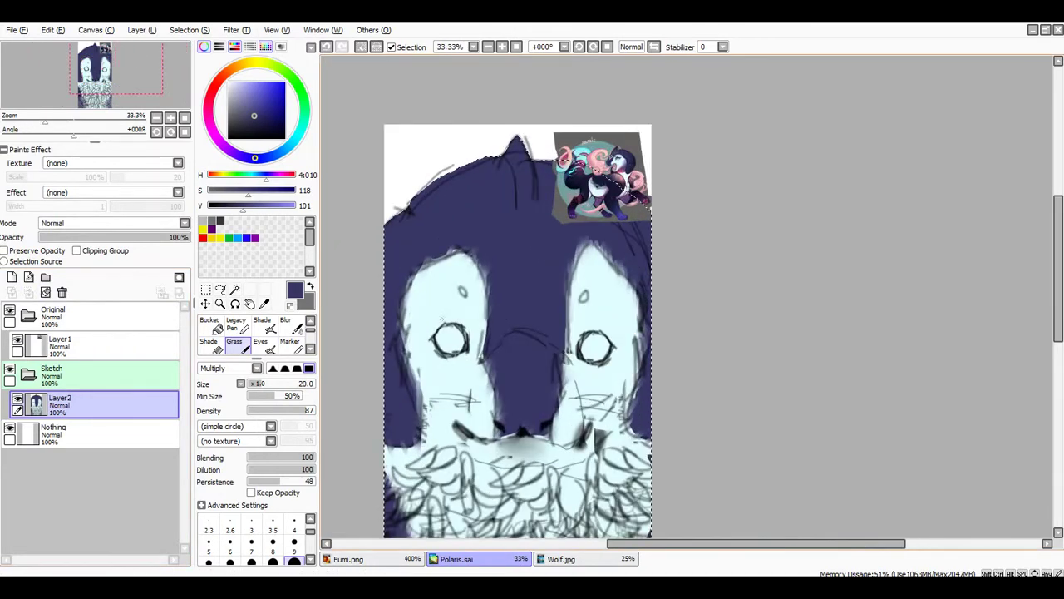
key(ctrl+plus)
scroll(612, 139, up, 5)
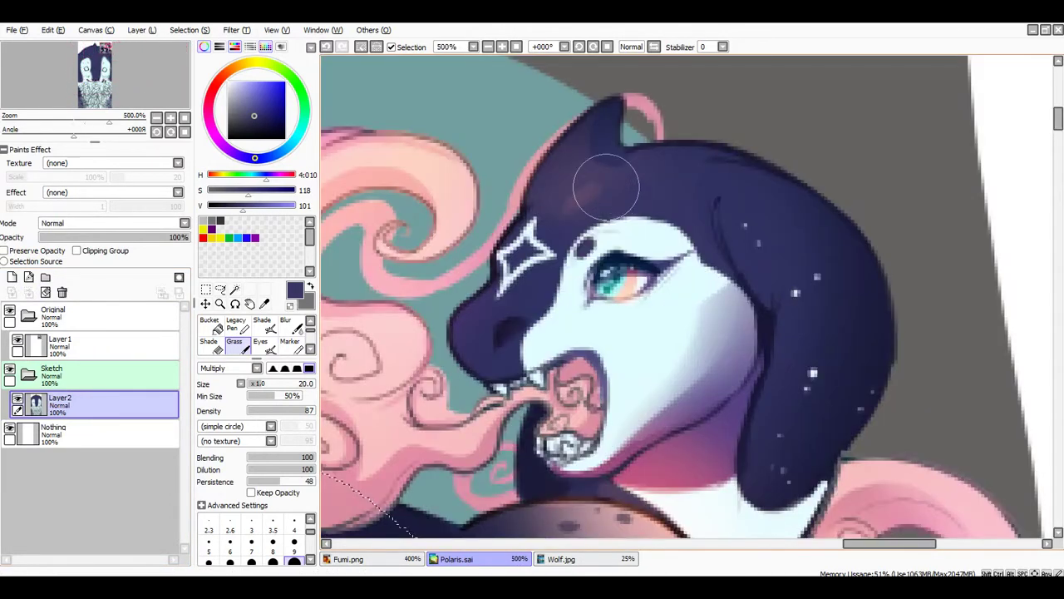
key(i)
scroll(597, 238, up, 4)
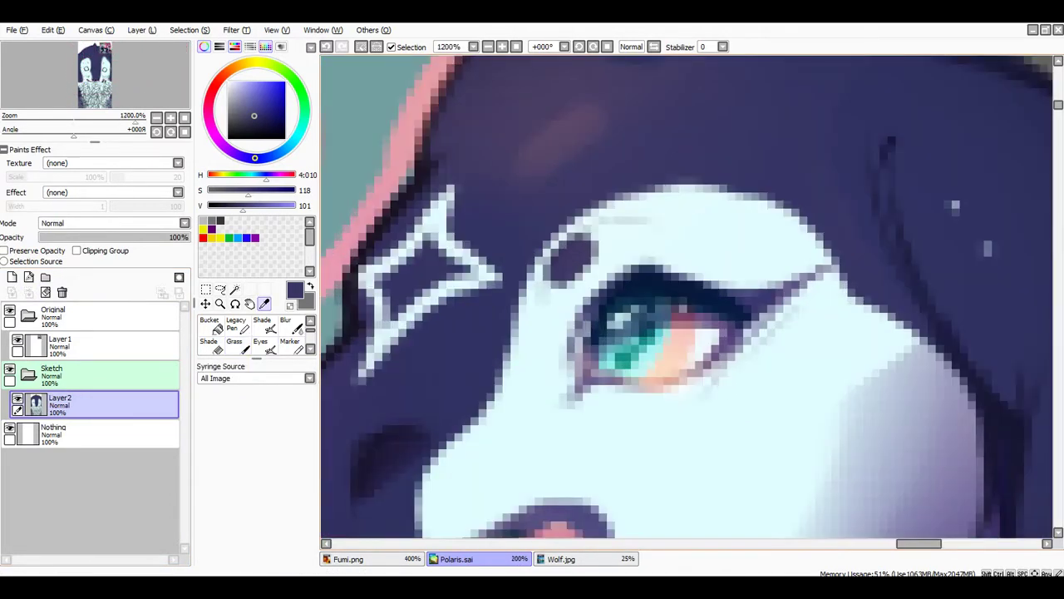
click(573, 256)
Fill the small oval spots above both eyes with the sampled dark blue using the Line brush
scroll(586, 241, down, 13)
key(n)
scroll(600, 151, up, 5)
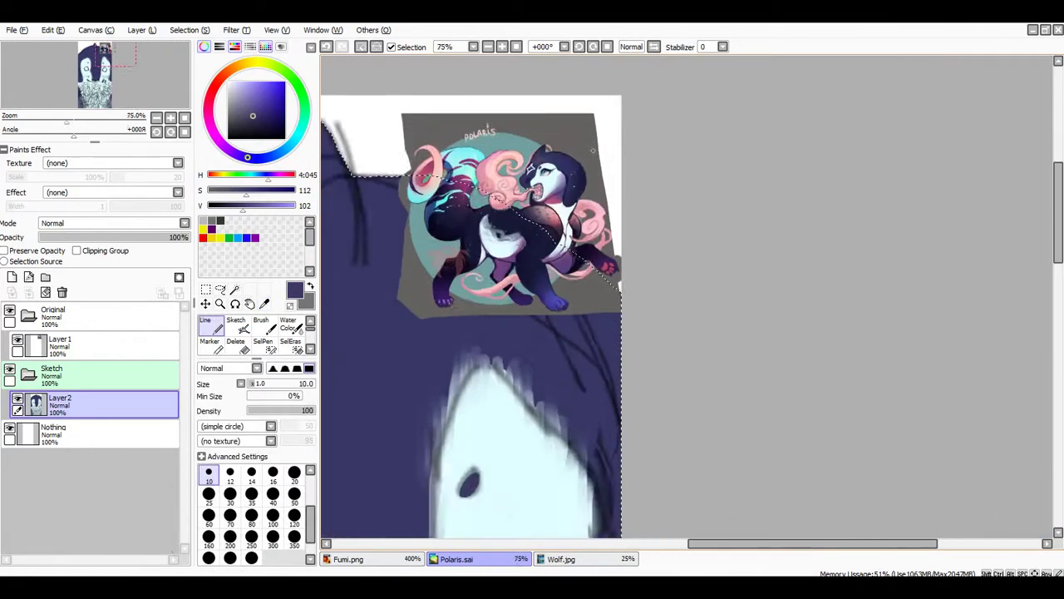
scroll(558, 170, down, 3)
scroll(537, 200, down, 2)
scroll(534, 193, up, 8)
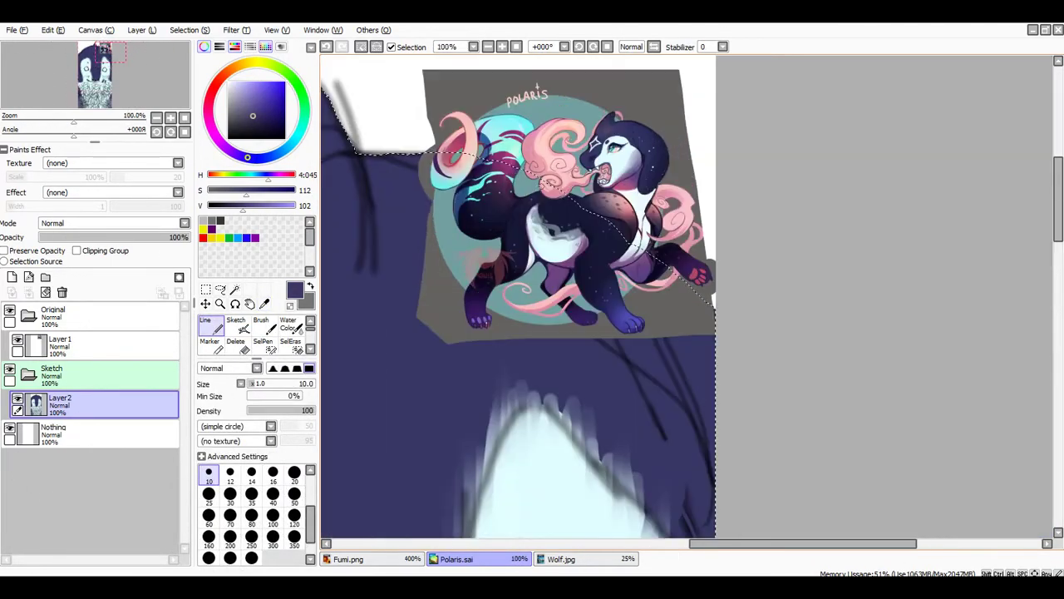
scroll(601, 161, down, 7)
scroll(532, 347, up, 4)
scroll(265, 326, down, 2)
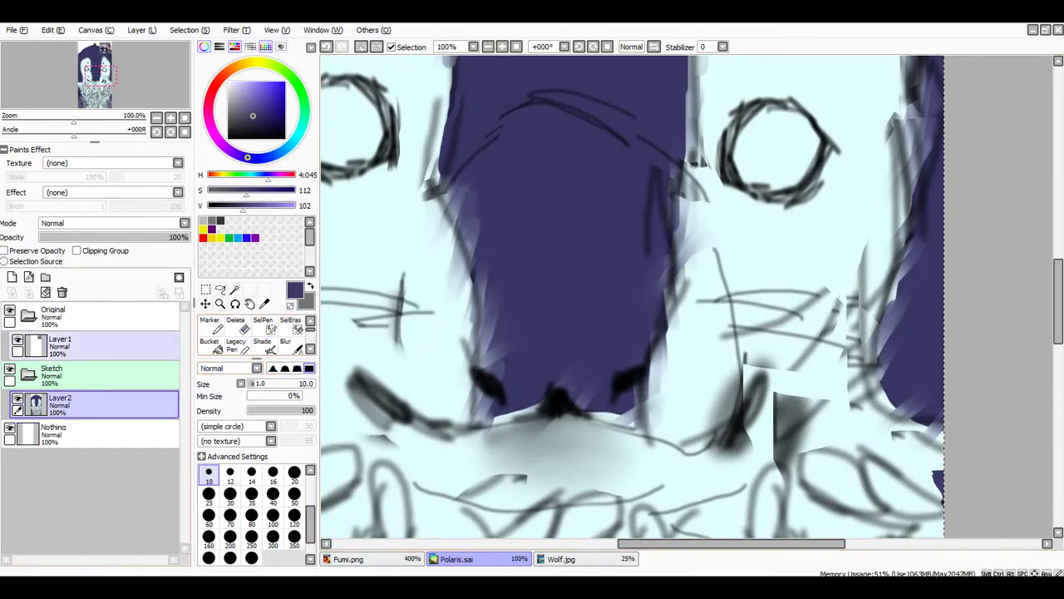
scroll(405, 287, down, 7)
scroll(410, 241, up, 4)
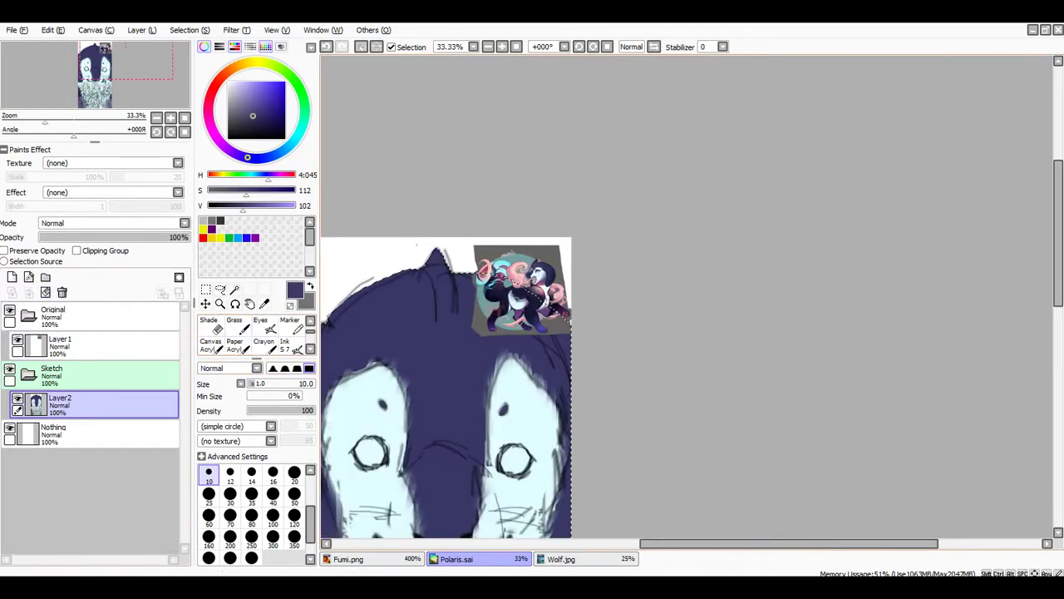
Clear the active selection around the character's head and body
scroll(264, 329, down, 1)
scroll(264, 329, up, 1)
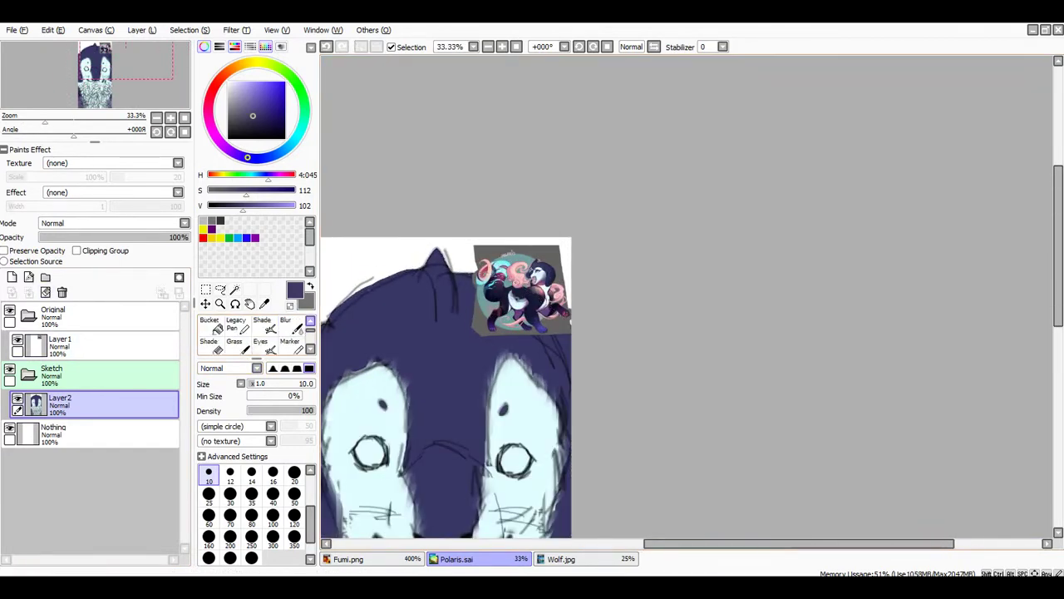
scroll(434, 264, down, 4)
scroll(420, 268, up, 4)
Feather the lower left slope of the head outline into the white background with Grass brush strokes at size 20
click(237, 326)
scroll(375, 299, up, 3)
drag(387, 271, 368, 351)
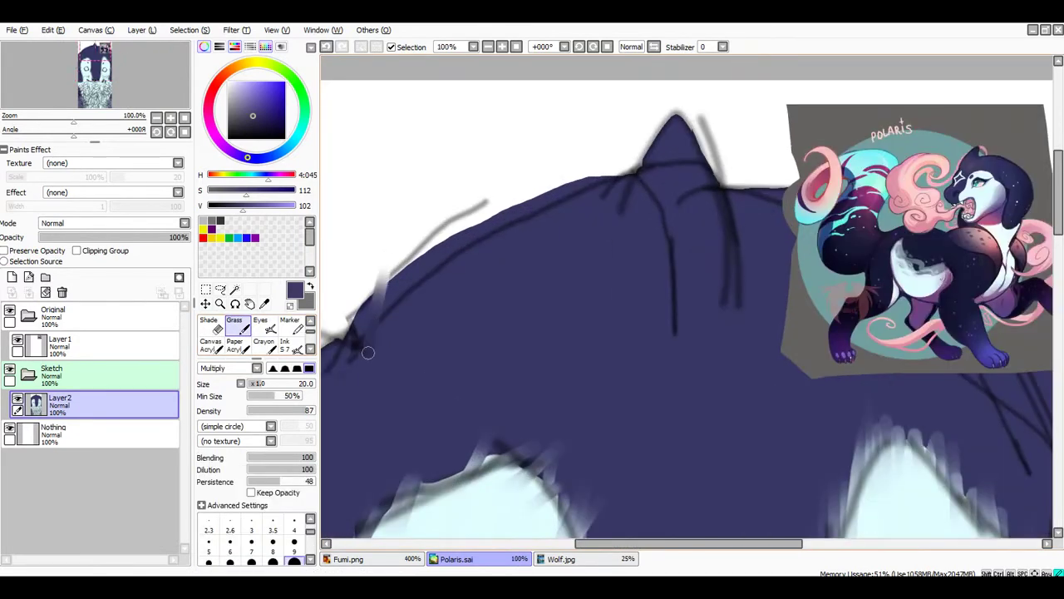
drag(401, 246, 360, 358)
drag(387, 251, 348, 357)
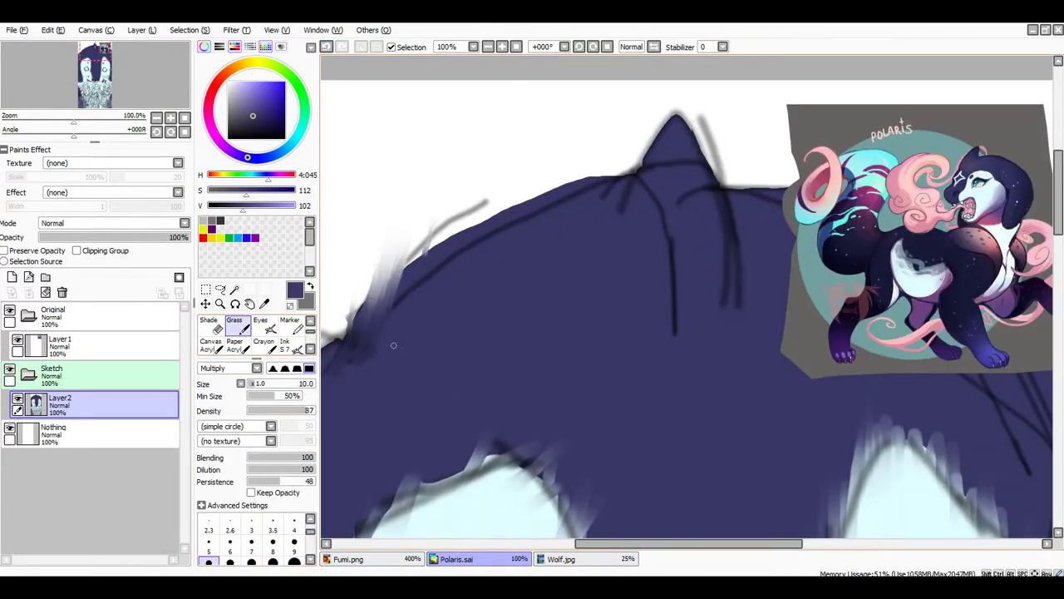
Refine the fur at the notch low on the head's left slope with Grass brush strokes at size 10
scroll(393, 345, down, 5)
scroll(376, 352, up, 7)
drag(353, 301, 451, 331)
mouse_move(327, 359)
mouse_down()
mouse_move(404, 326)
mouse_move(328, 298)
mouse_up()
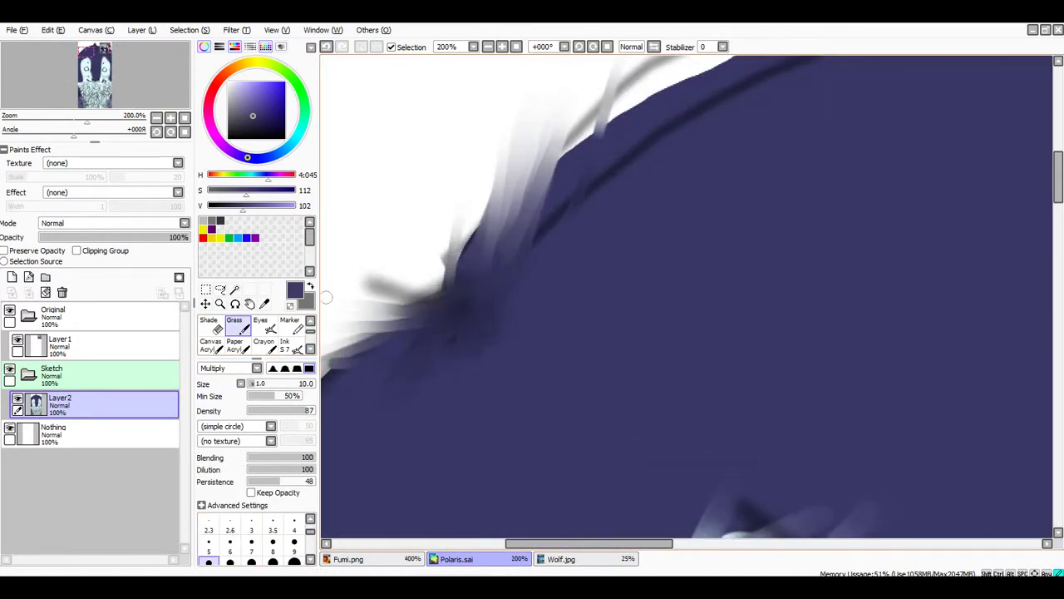
Feather the rest of the head's left slope up to the pointed tuft with the Grass brush at size 20
scroll(450, 304, down, 2)
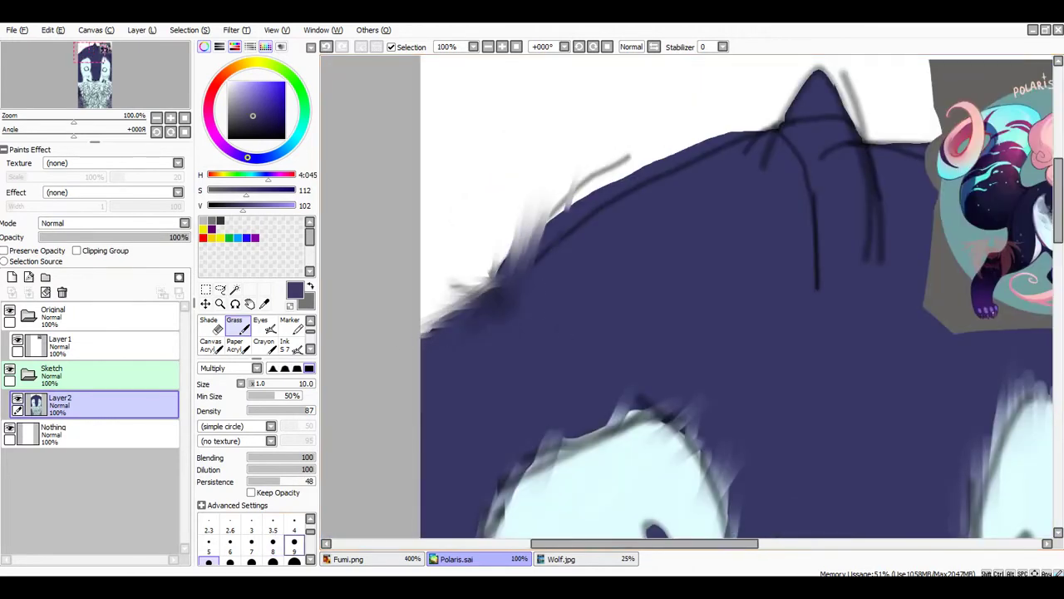
scroll(433, 300, up, 1)
mouse_move(447, 273)
mouse_down()
mouse_move(339, 468)
mouse_move(497, 357)
mouse_move(522, 299)
mouse_move(499, 287)
mouse_move(510, 386)
mouse_move(646, 240)
mouse_move(696, 295)
mouse_move(703, 512)
mouse_move(740, 519)
mouse_move(743, 465)
mouse_move(794, 466)
mouse_move(831, 328)
mouse_move(820, 488)
mouse_move(795, 333)
mouse_move(742, 483)
mouse_move(613, 388)
mouse_move(684, 272)
mouse_move(609, 258)
mouse_move(527, 361)
mouse_up()
scroll(527, 361, down, 6)
scroll(499, 316, up, 3)
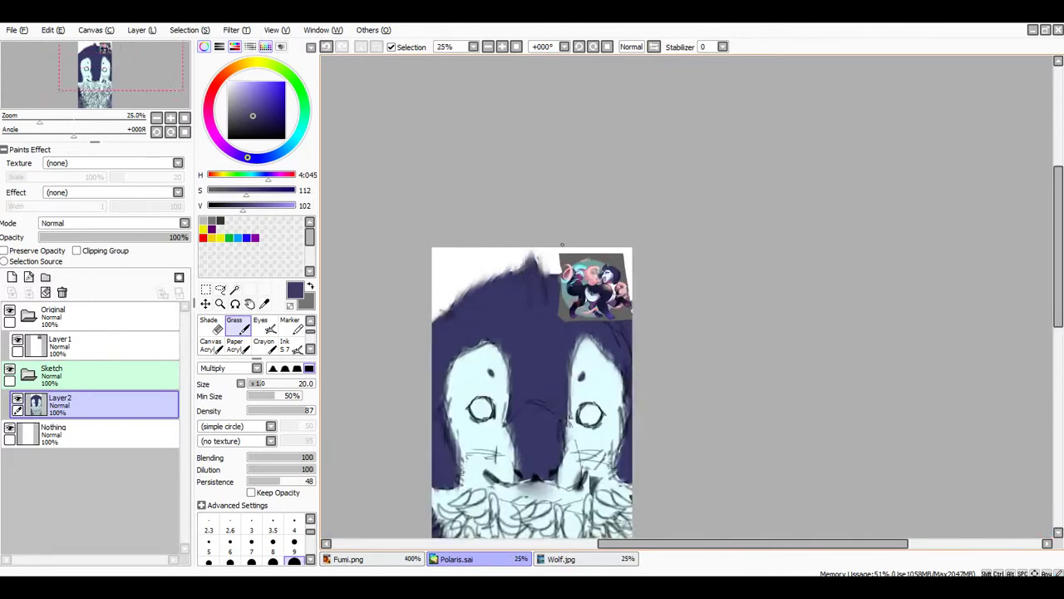
Hide the Layer1 reference picture and feather the right side of the head tuft with Grass brush strokes
scroll(510, 316, up, 3)
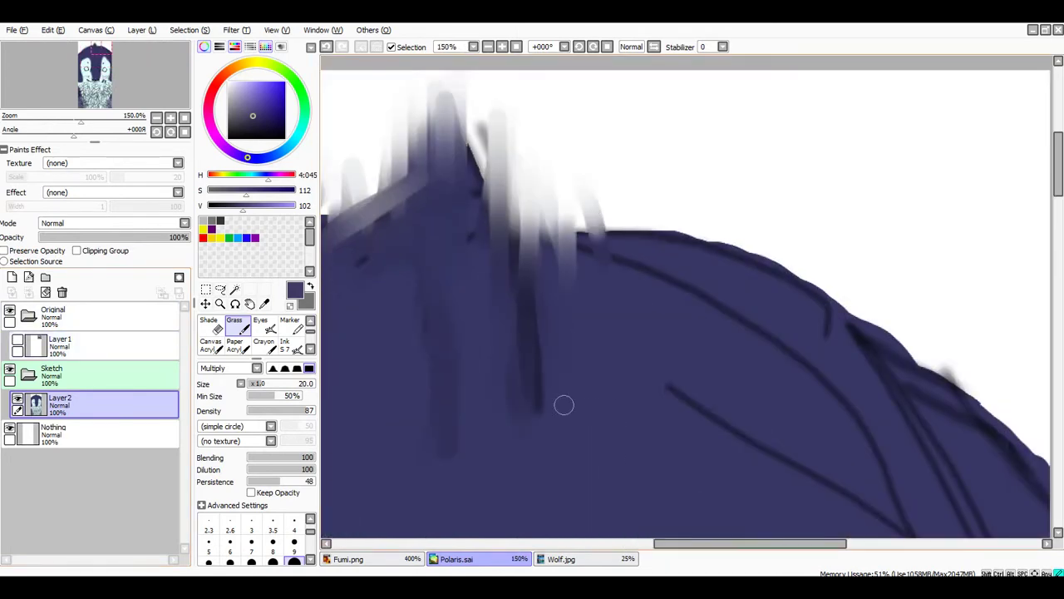
mouse_move(558, 435)
mouse_down()
mouse_move(666, 466)
mouse_move(620, 308)
mouse_up()
scroll(619, 308, down, 6)
scroll(619, 308, up, 3)
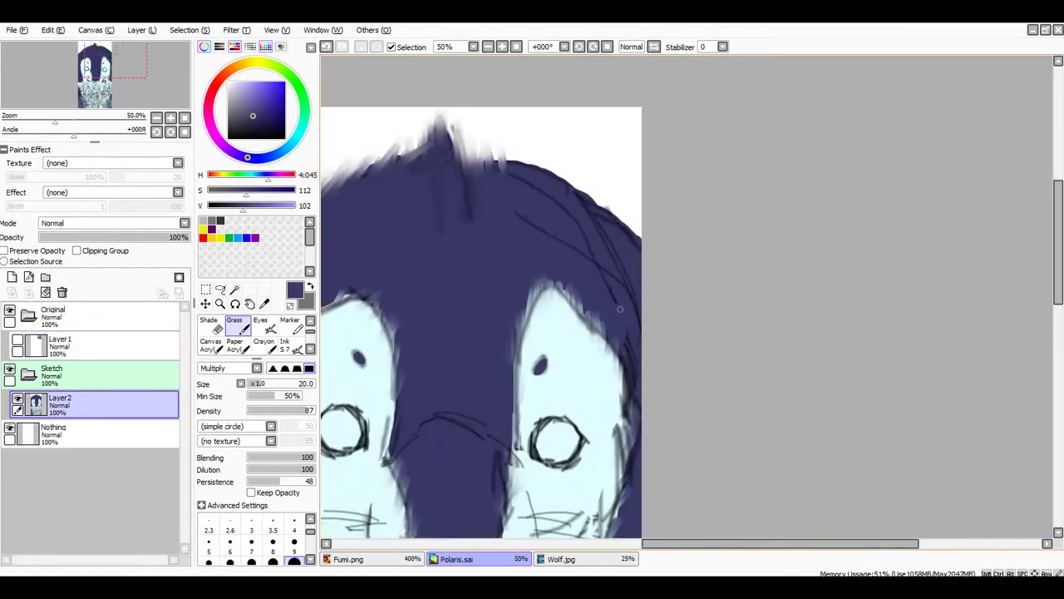
Feather the head's right slope into fur out to the canvas edge and smooth the sketch lines inside it with the Grass brush
scroll(595, 101, up, 4)
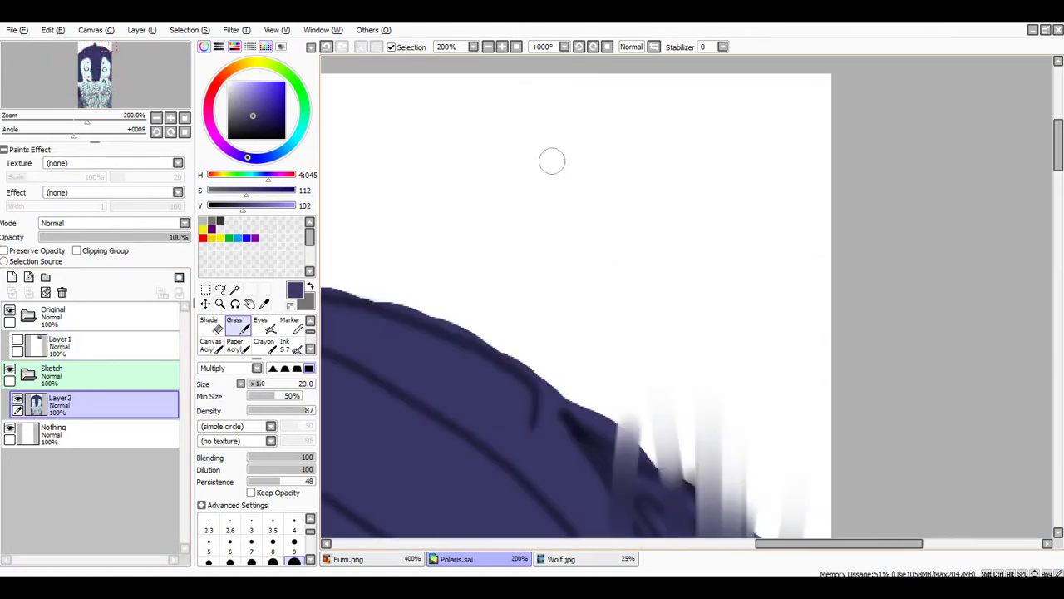
scroll(554, 288, down, 2)
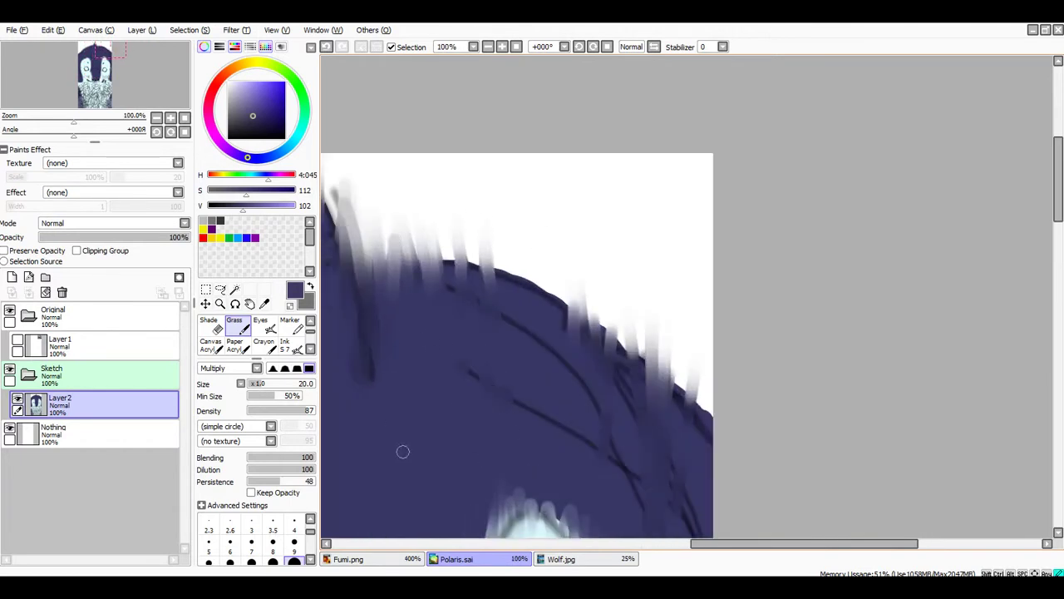
mouse_move(571, 430)
mouse_down()
mouse_move(589, 379)
mouse_move(632, 414)
mouse_up()
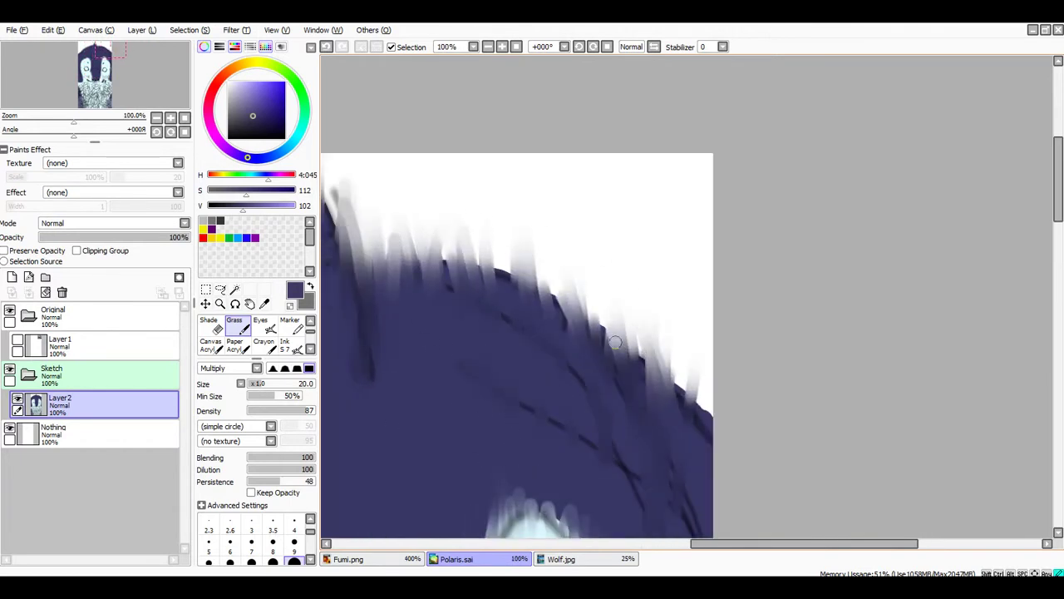
drag(614, 341, 565, 278)
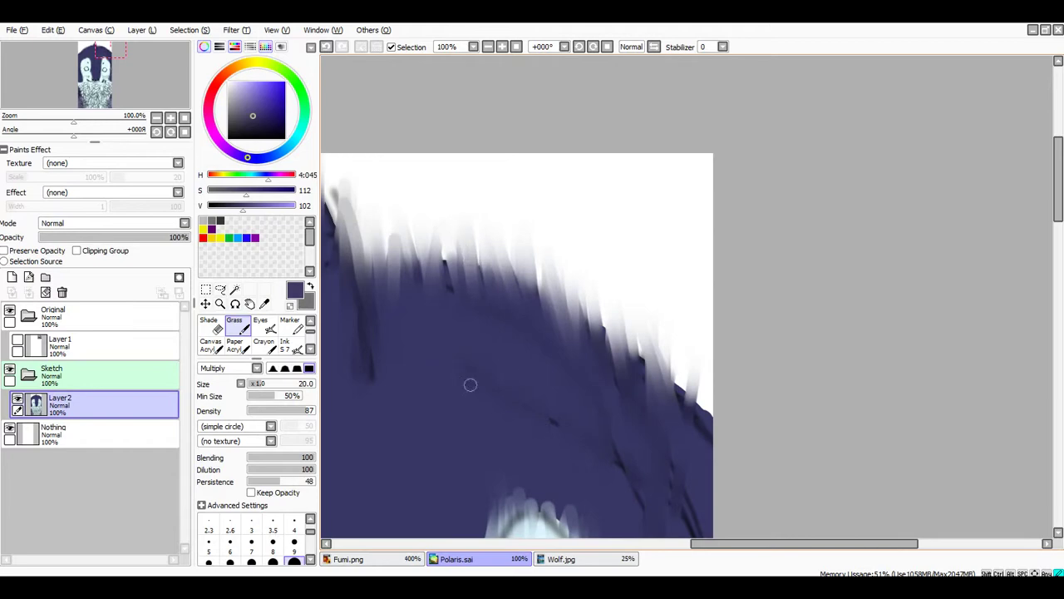
drag(703, 428, 674, 372)
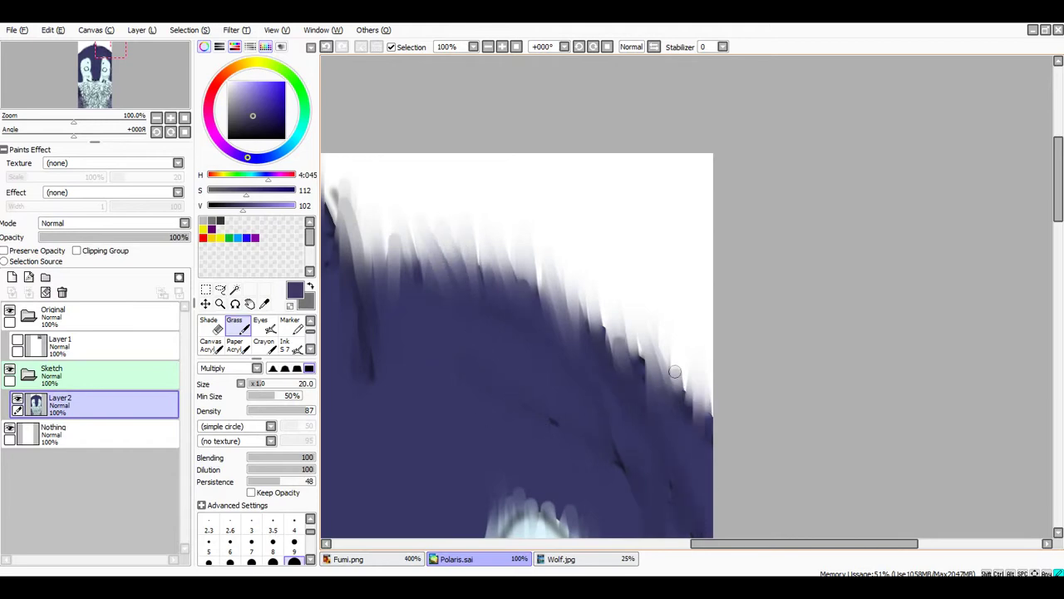
scroll(574, 251, down, 5)
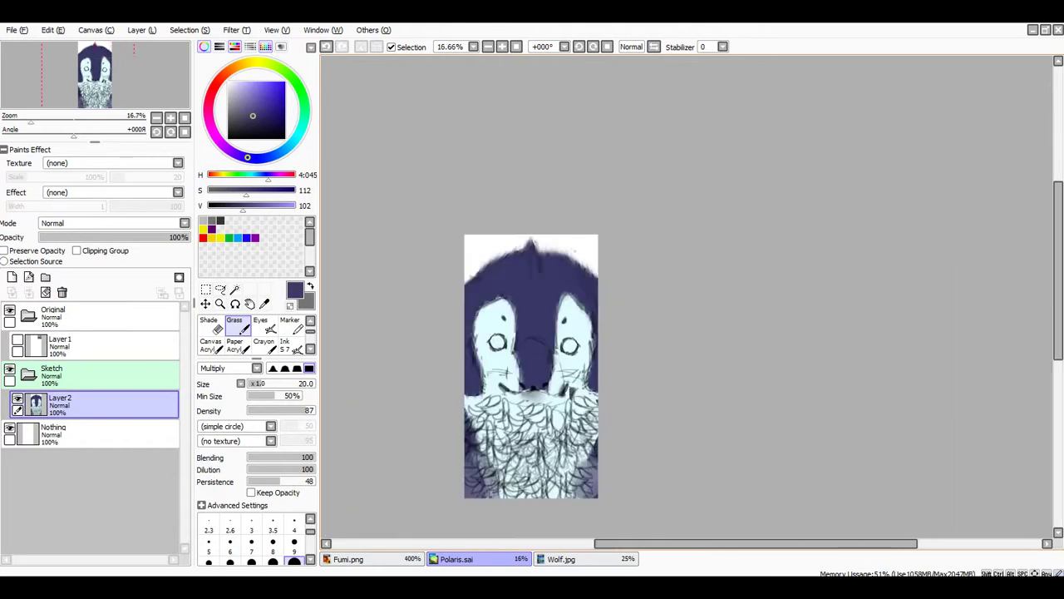
Feather the right eye marking's top, inner edge and upper outer edge with the Grass brush at size 20
scroll(571, 282, up, 5)
drag(551, 323, 554, 370)
drag(518, 322, 496, 498)
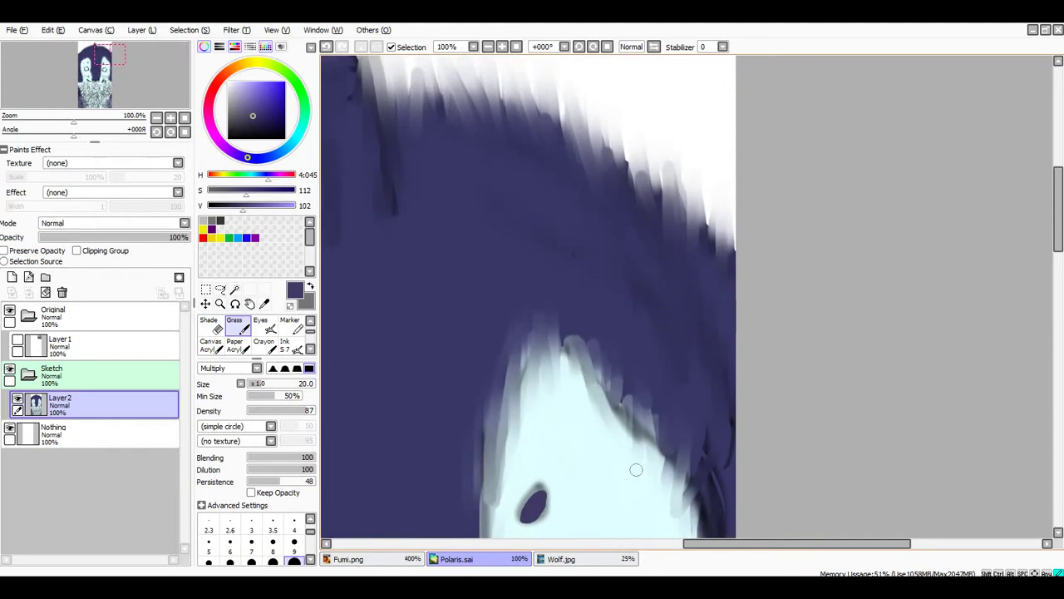
mouse_move(636, 469)
mouse_down()
mouse_move(673, 493)
mouse_move(692, 452)
mouse_up()
Feather the lower outer edge of the right eye marking with the Grass brush at size 5
scroll(692, 452, down, 4)
scroll(627, 410, up, 4)
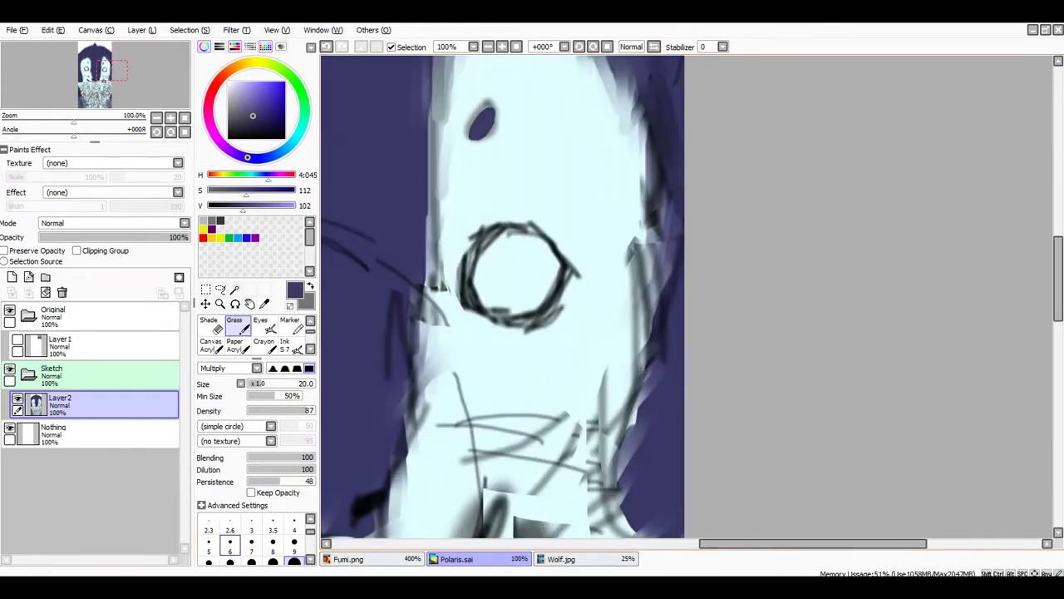
click(209, 544)
scroll(530, 322, down, 2)
scroll(604, 398, up, 3)
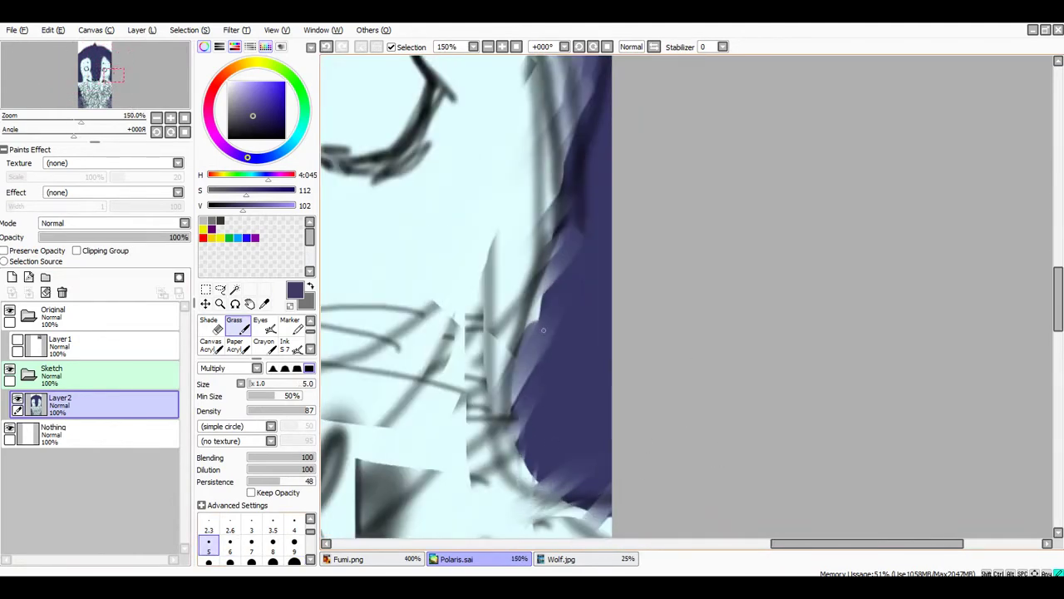
scroll(549, 256, down, 6)
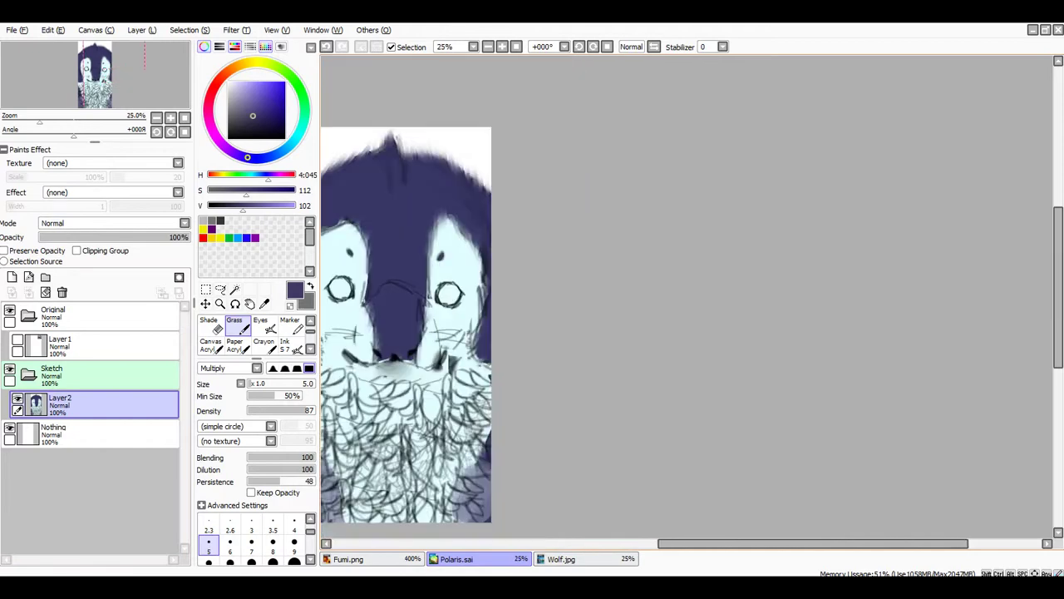
scroll(395, 199, up, 4)
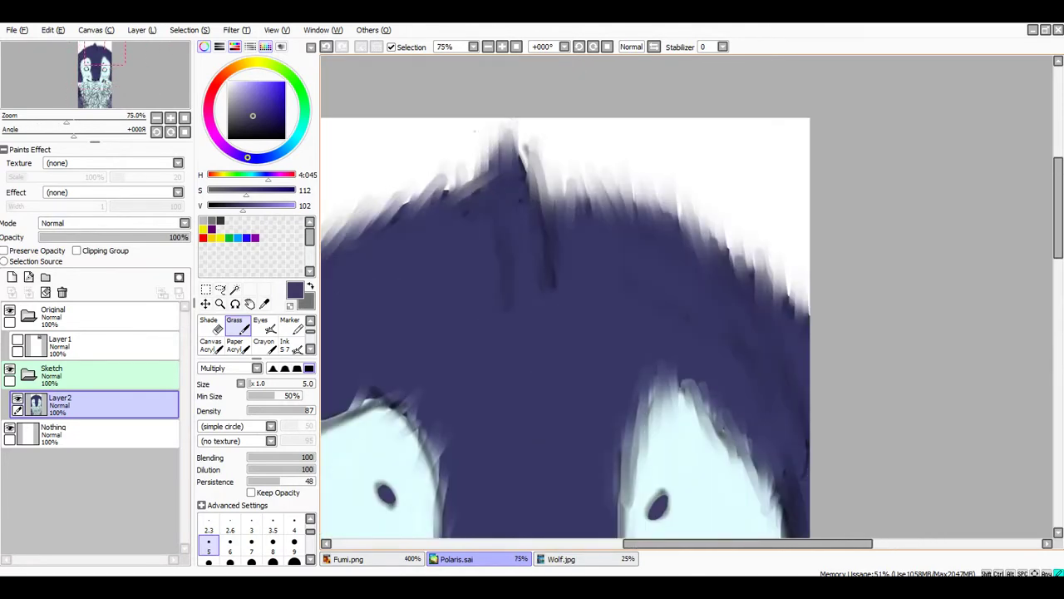
scroll(767, 167, down, 1)
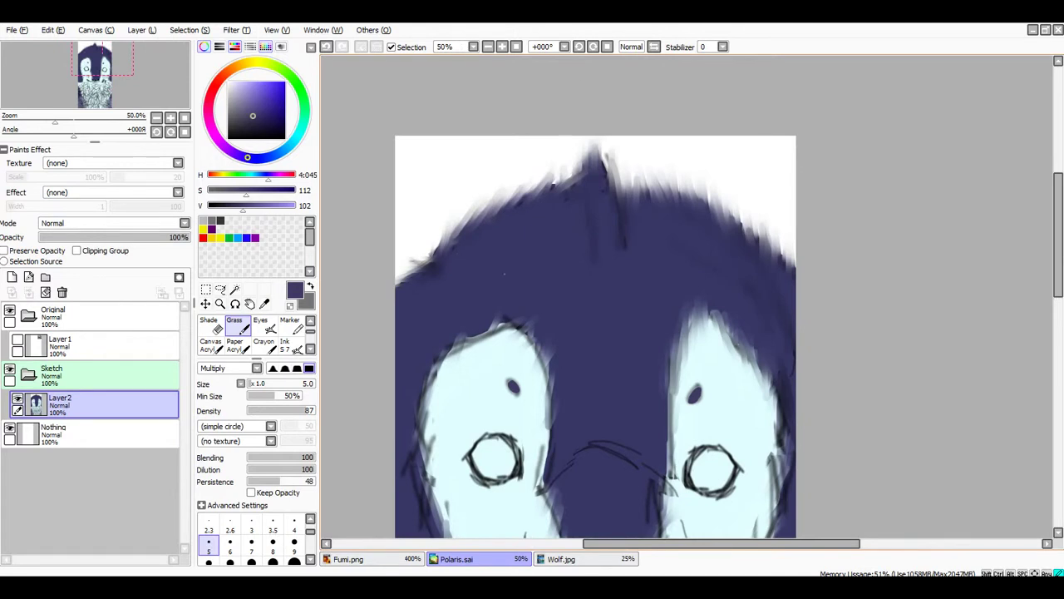
Feather the dark brow spot above the right eye into fur with the Grass brush at size 6
click(231, 545)
scroll(541, 213, up, 1)
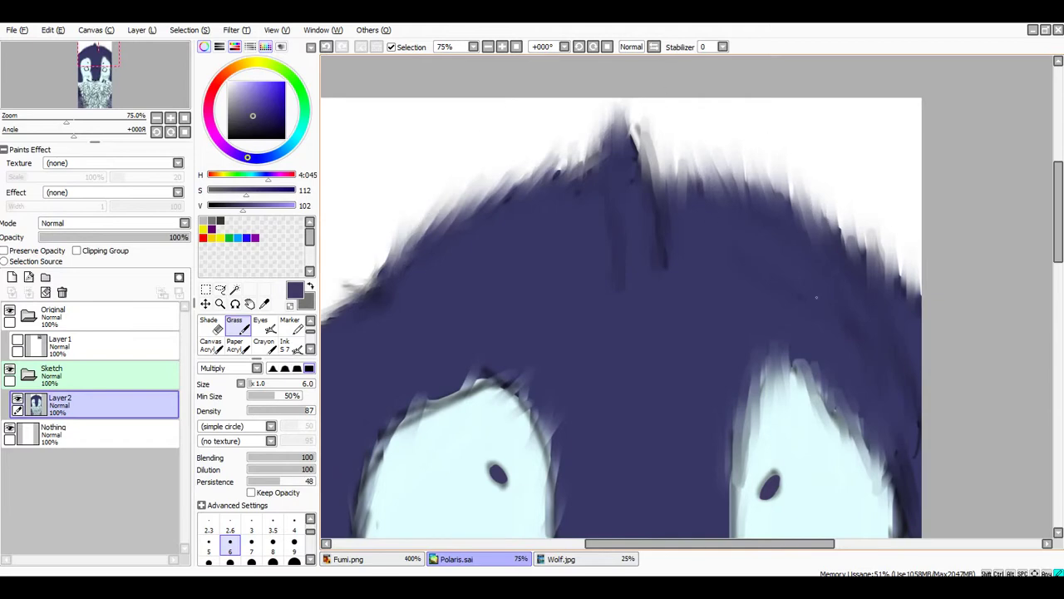
scroll(615, 200, down, 1)
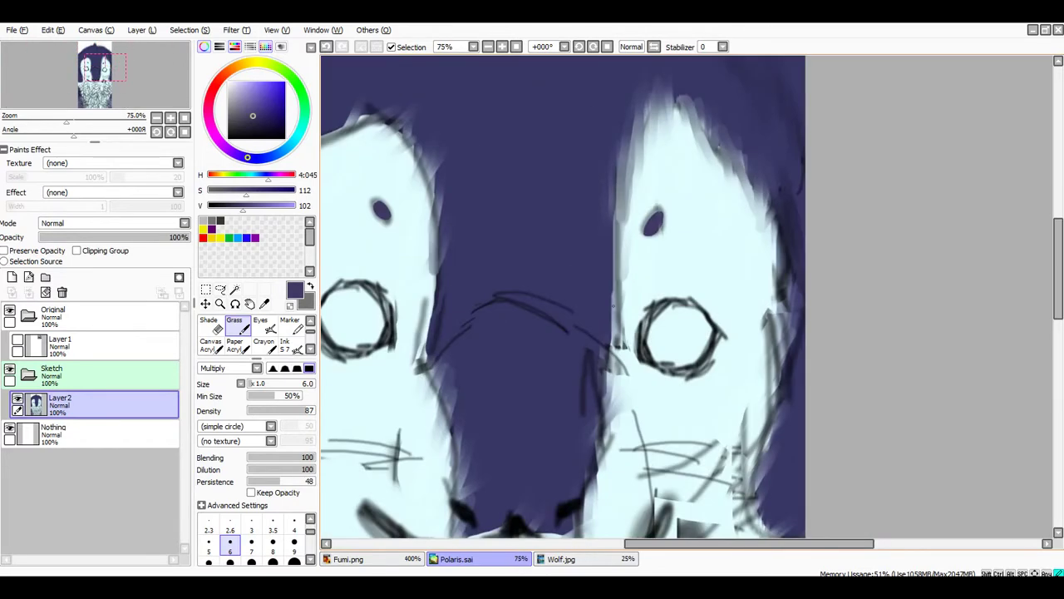
scroll(653, 222, up, 5)
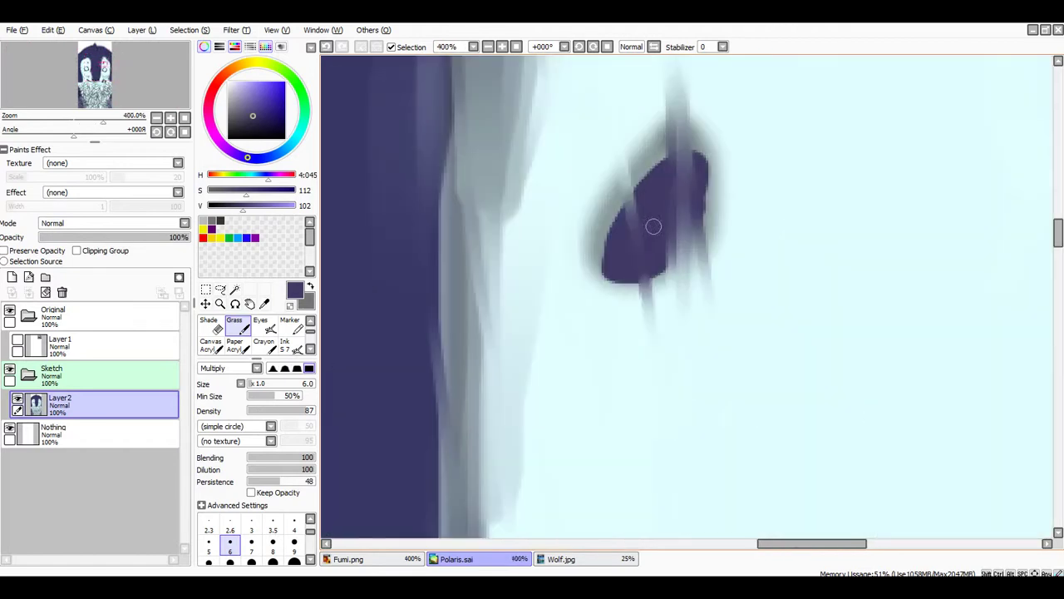
mouse_move(654, 226)
mouse_down()
mouse_move(646, 261)
mouse_move(612, 186)
mouse_move(637, 160)
mouse_move(596, 316)
mouse_up()
drag(638, 134, 603, 320)
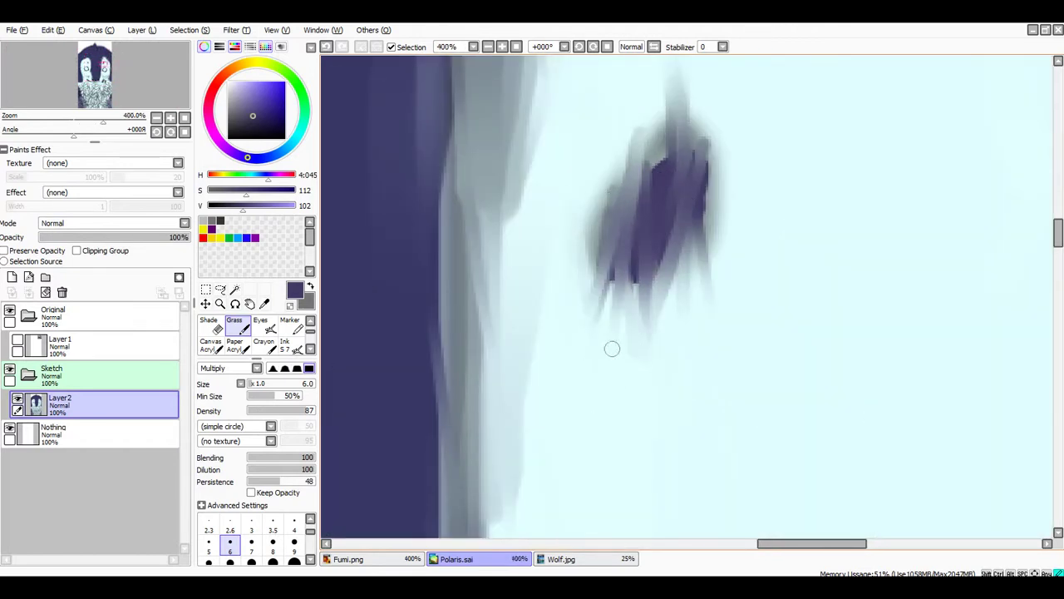
drag(690, 140, 681, 312)
Feather the dark brow spot above the left eye with vertical Grass brush strokes at size 6
scroll(592, 290, down, 11)
scroll(599, 241, up, 6)
scroll(665, 192, up, 5)
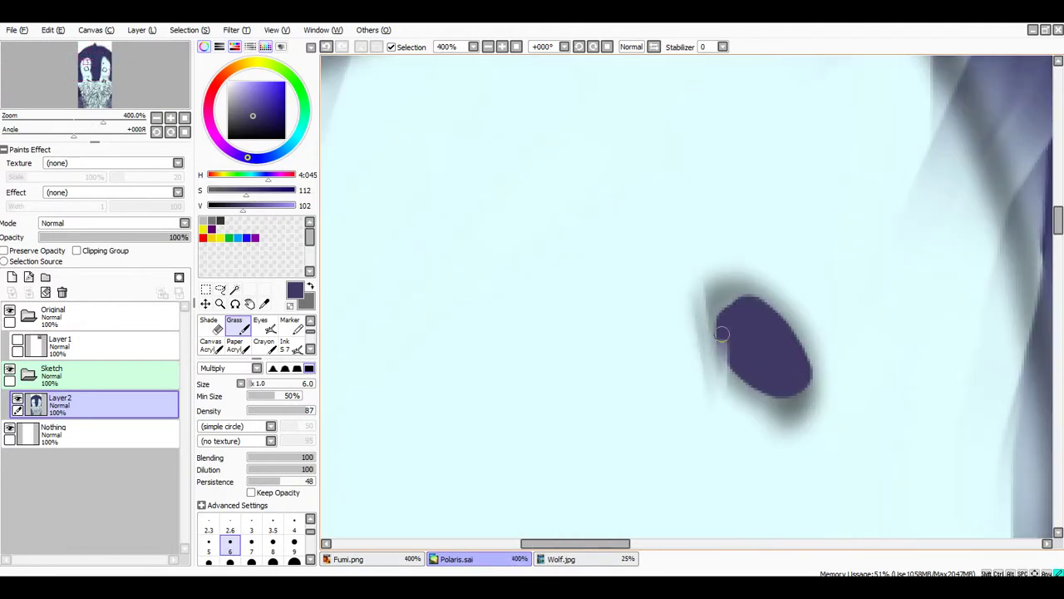
mouse_move(715, 357)
mouse_down()
mouse_move(750, 379)
mouse_move(766, 330)
mouse_move(752, 469)
mouse_move(803, 515)
mouse_up()
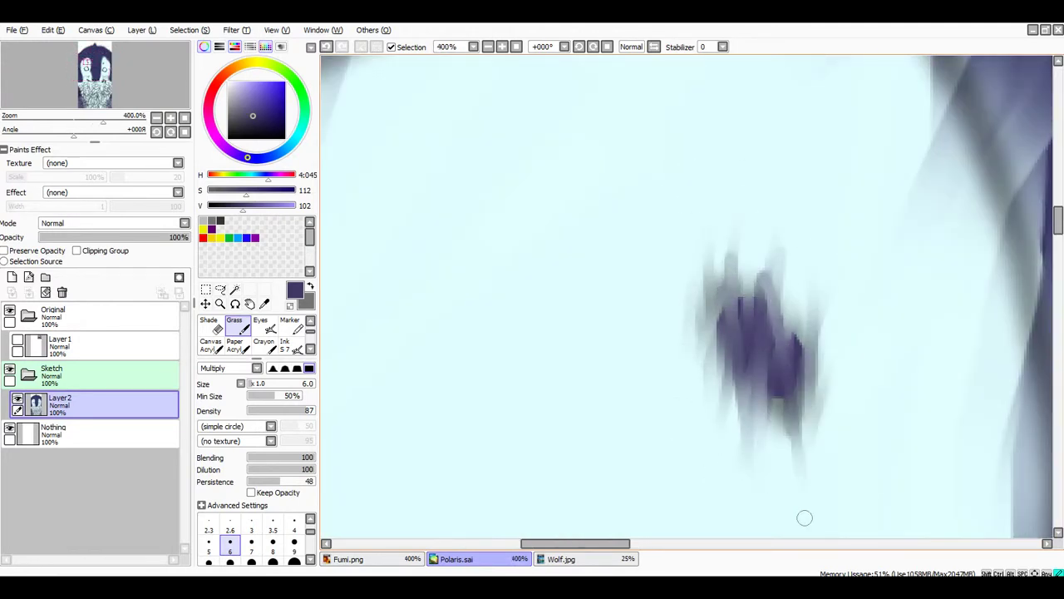
Feather the lower outer edge of the left eye marking with the Grass brush at size 10
scroll(803, 516, down, 6)
scroll(582, 291, up, 4)
scroll(382, 271, up, 1)
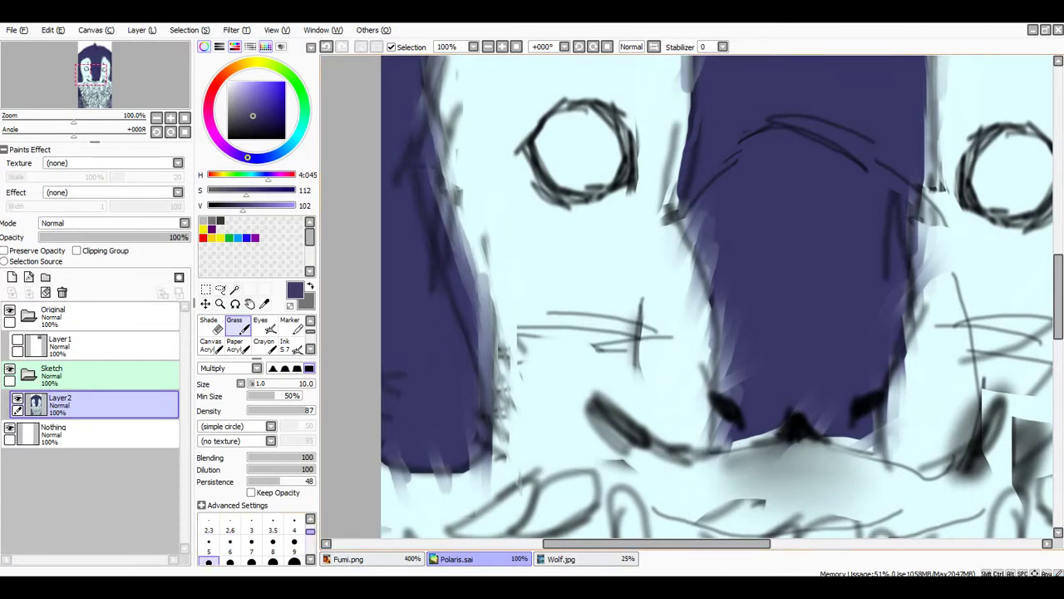
drag(426, 115, 479, 263)
scroll(436, 266, down, 4)
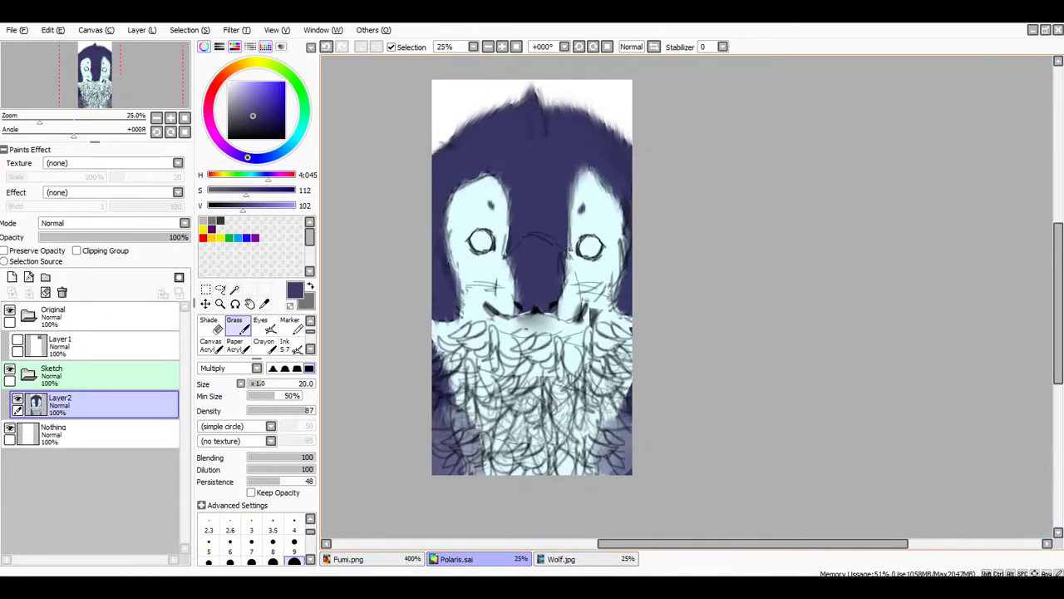
scroll(439, 304, up, 3)
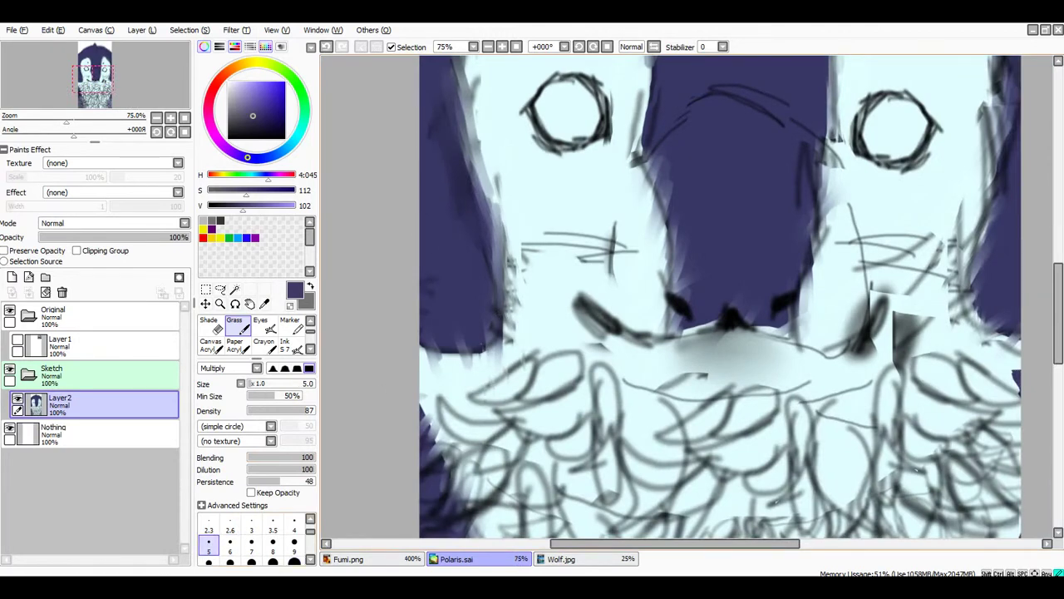
Feather the bottom edge of the dark patch beside the left cheek over the pale chest with the Grass brush at size 9
scroll(397, 384, up, 3)
drag(451, 339, 543, 445)
drag(396, 321, 578, 438)
drag(410, 363, 607, 453)
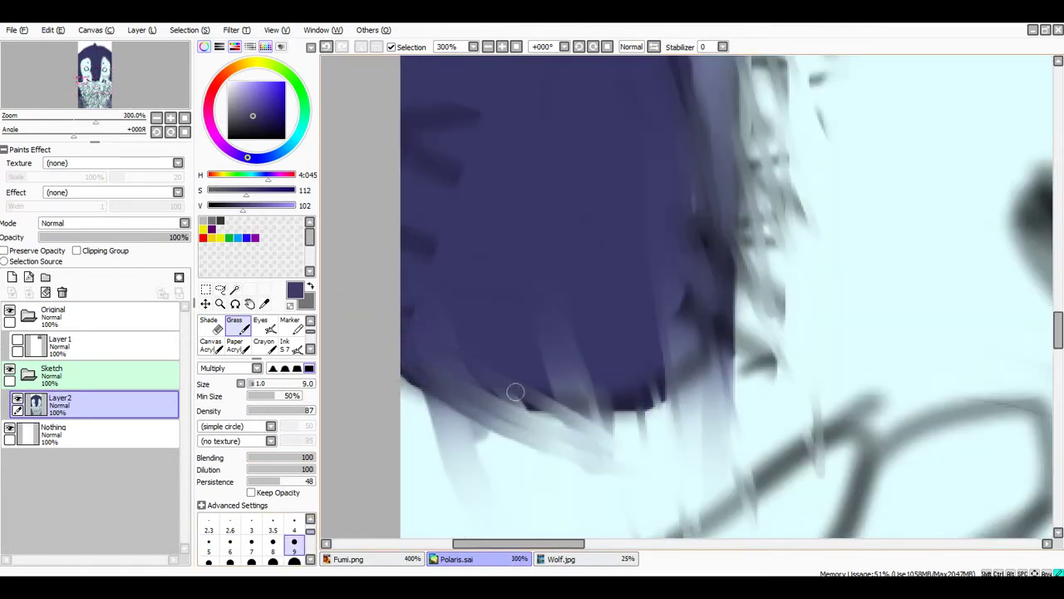
drag(516, 392, 657, 429)
mouse_move(540, 376)
mouse_down()
mouse_move(665, 413)
mouse_move(692, 432)
mouse_up()
drag(422, 357, 490, 465)
drag(457, 366, 510, 499)
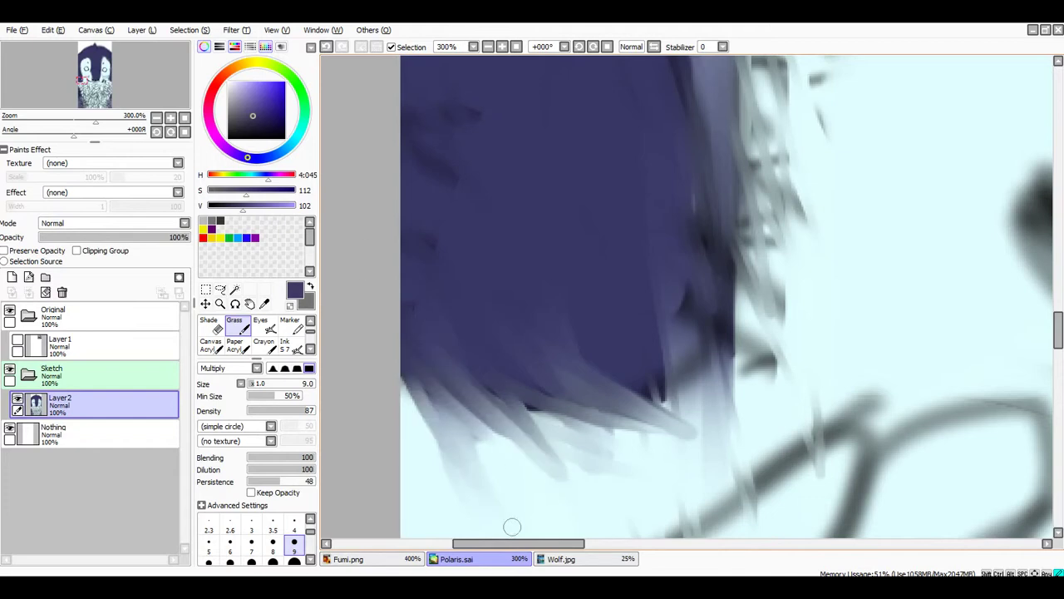
drag(441, 345, 525, 472)
drag(490, 363, 592, 467)
drag(532, 368, 625, 471)
drag(620, 358, 649, 484)
scroll(440, 327, down, 7)
Feather the left edge of the dark muzzle into the pale cheek with the Grass brush at size 9
scroll(491, 308, up, 4)
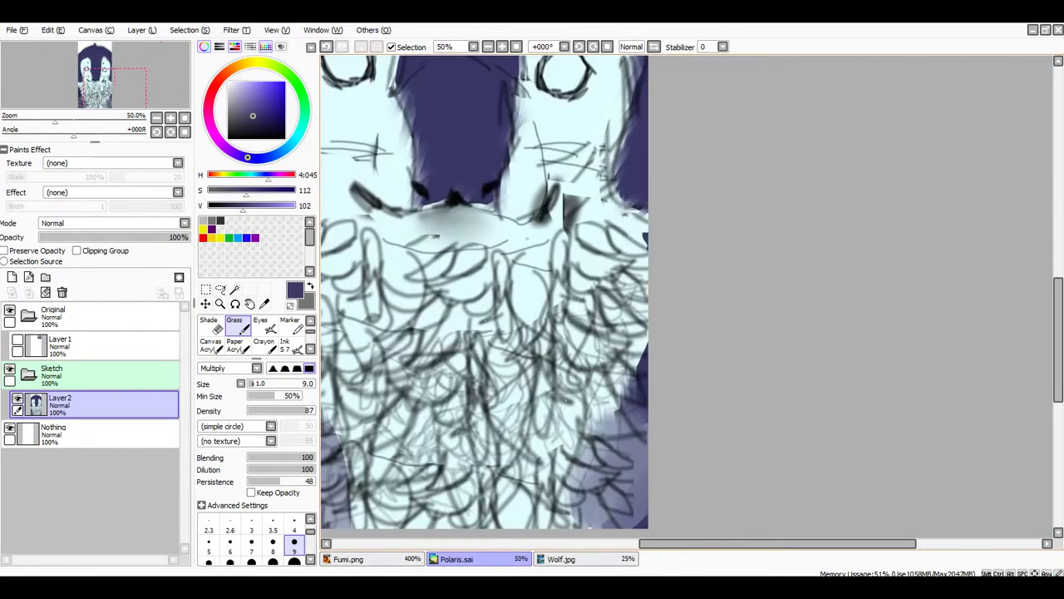
scroll(491, 308, down, 3)
scroll(490, 308, up, 4)
scroll(490, 307, down, 2)
scroll(486, 118, up, 3)
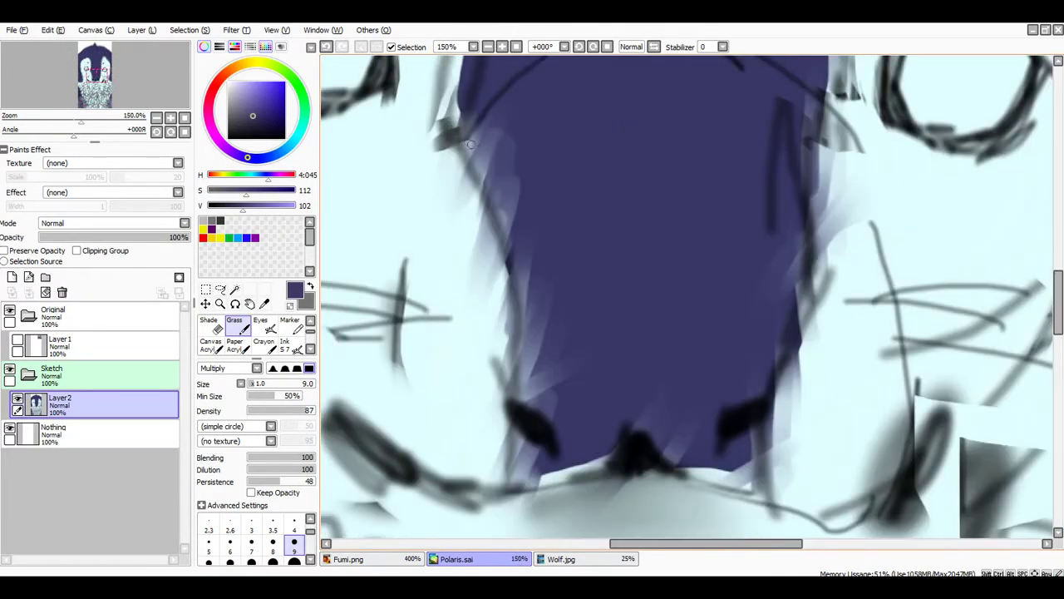
drag(512, 214, 484, 298)
drag(485, 131, 469, 258)
mouse_move(520, 255)
mouse_down()
mouse_move(494, 351)
mouse_move(508, 403)
mouse_up()
drag(530, 264, 492, 347)
Feather the right edge of the dark muzzle into the pale marking with the Grass brush at size 16
scroll(790, 249, down, 4)
scroll(615, 433, up, 5)
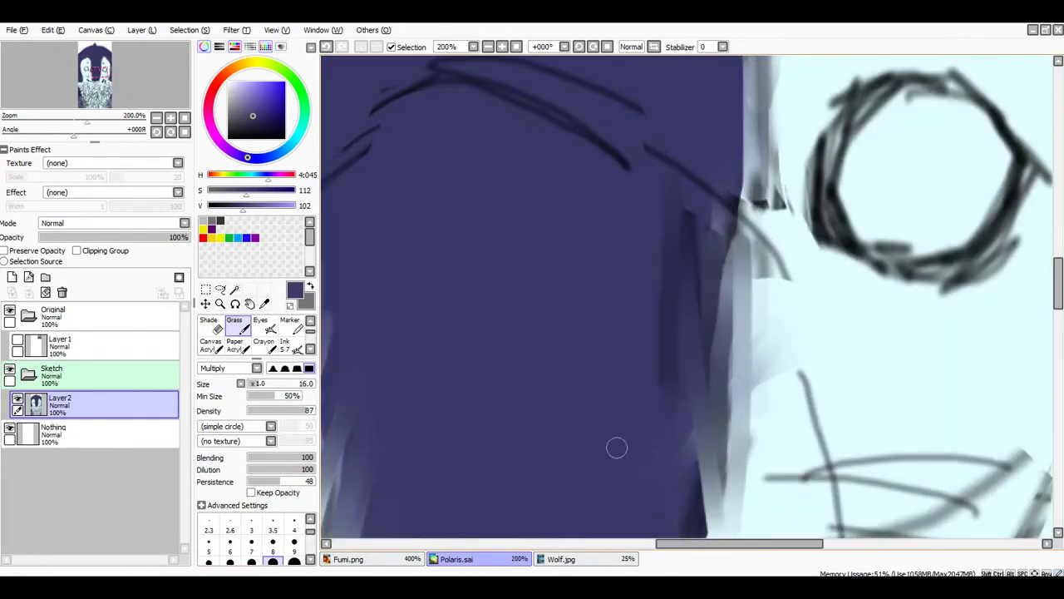
scroll(582, 349, down, 5)
scroll(631, 203, up, 2)
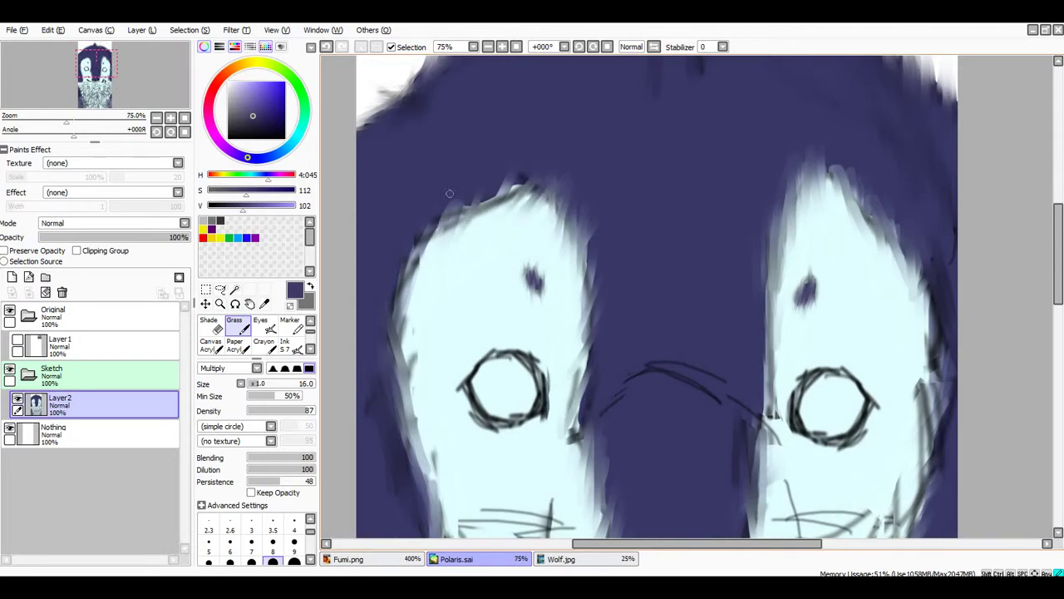
scroll(395, 260, down, 5)
scroll(555, 261, up, 4)
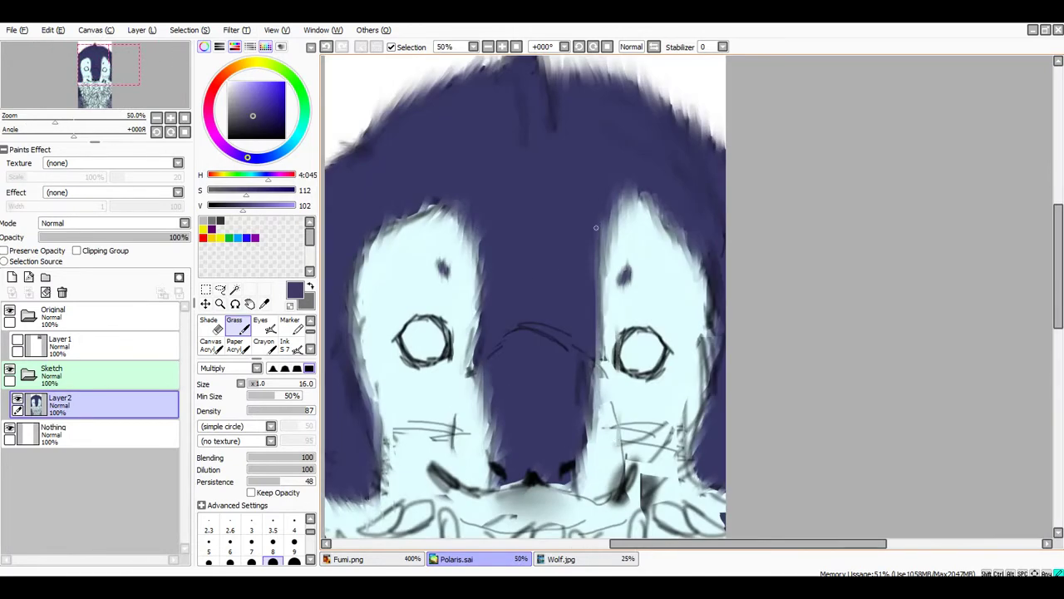
Blend the arched sketch lines on the muzzle bridge into the dark base colour with Grass brush strokes at sizes 16 and 5
scroll(513, 355, up, 3)
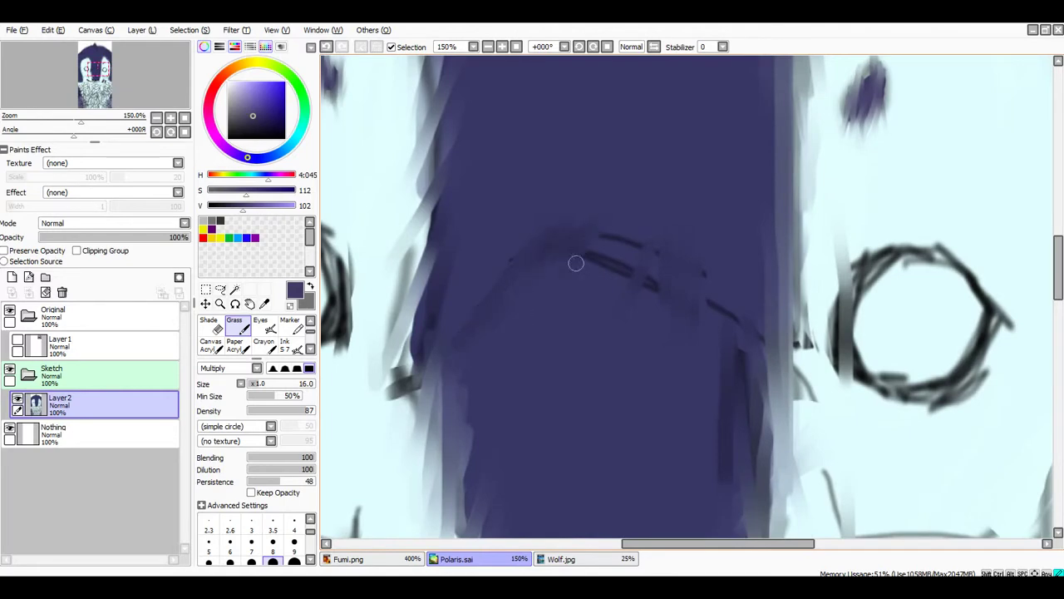
scroll(681, 342, down, 5)
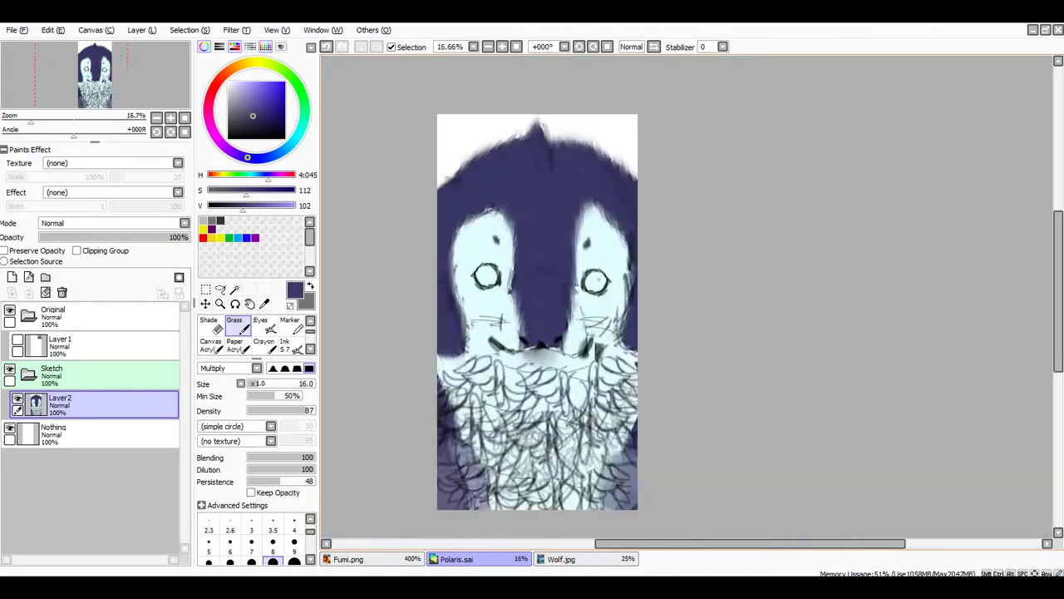
scroll(686, 219, up, 2)
scroll(675, 84, down, 5)
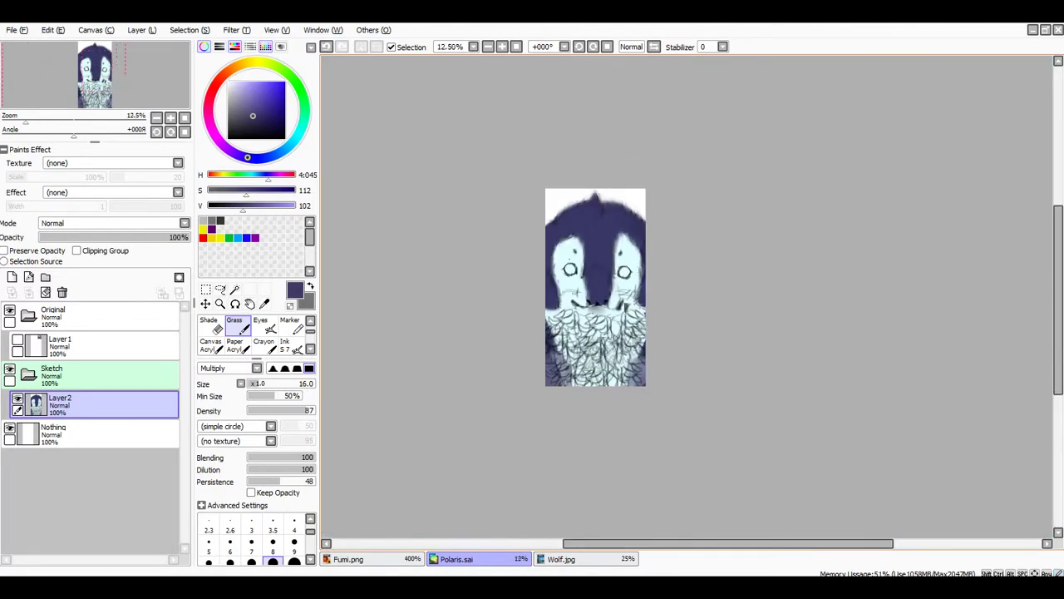
scroll(465, 282, up, 7)
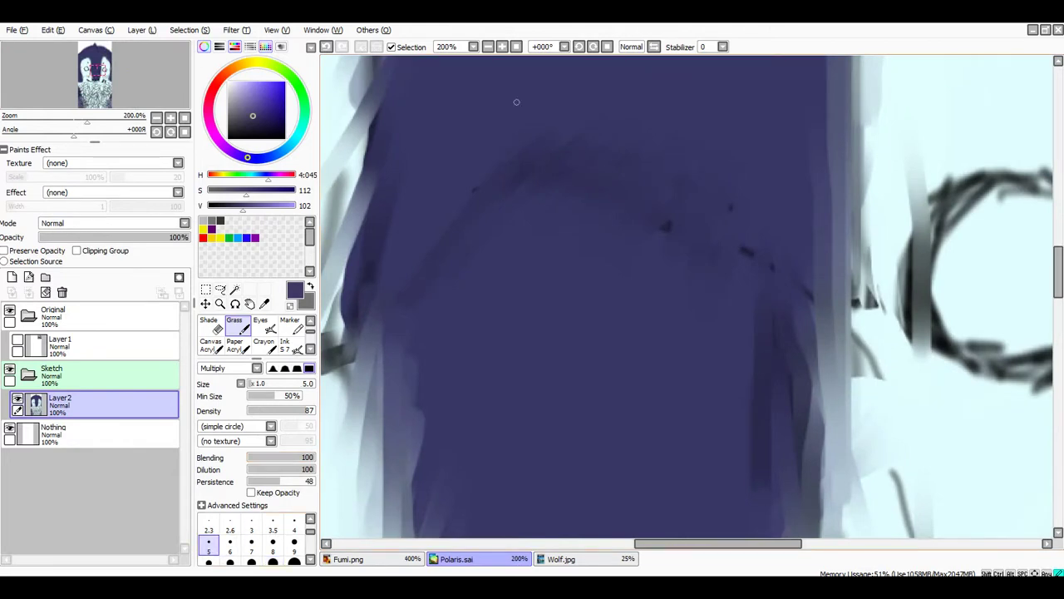
scroll(773, 357, down, 7)
scroll(819, 424, up, 3)
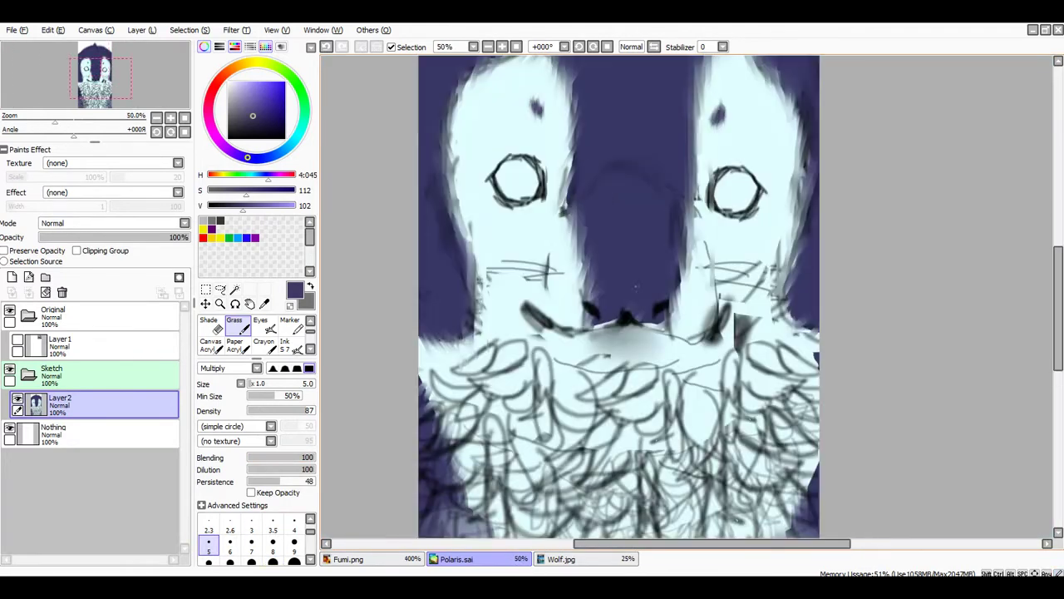
Smooth the sketched feather at the lower right of the chest into the purple base with the Grass brush at size 9
scroll(595, 366, up, 3)
scroll(401, 287, down, 5)
scroll(424, 455, up, 2)
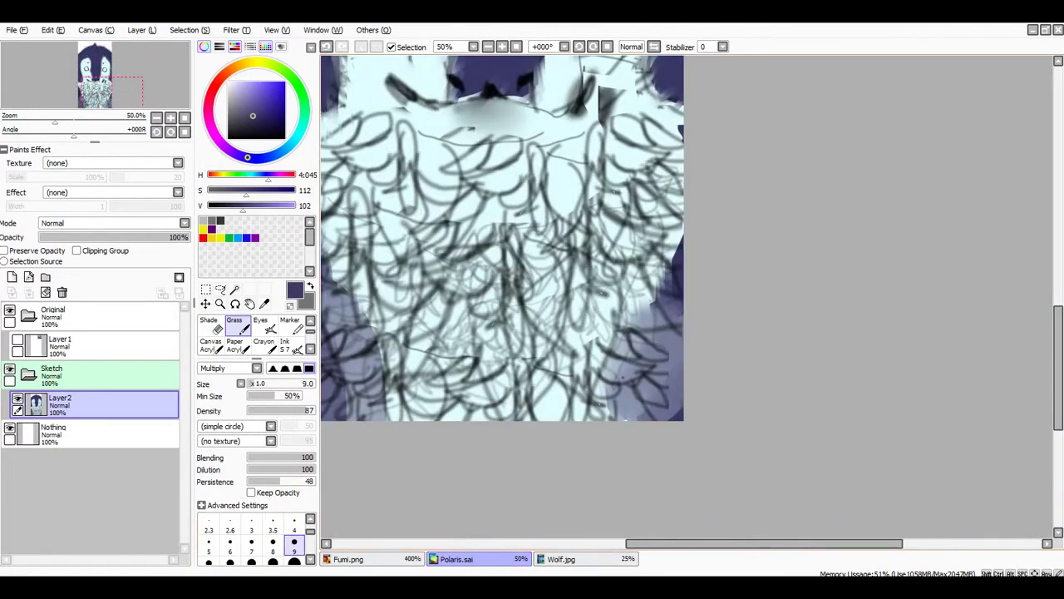
scroll(622, 377, up, 4)
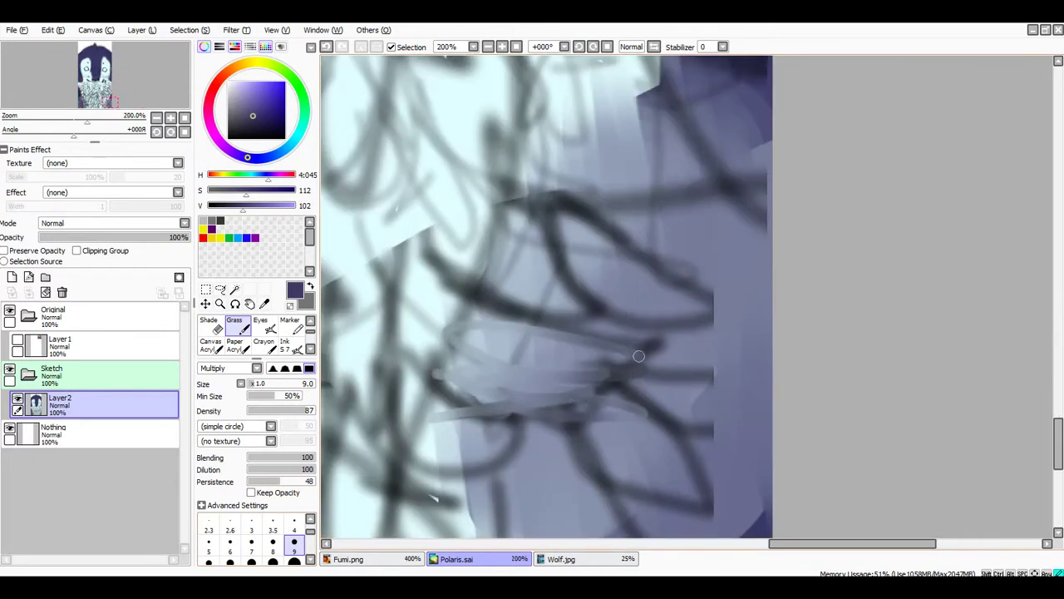
scroll(346, 509, up, 1)
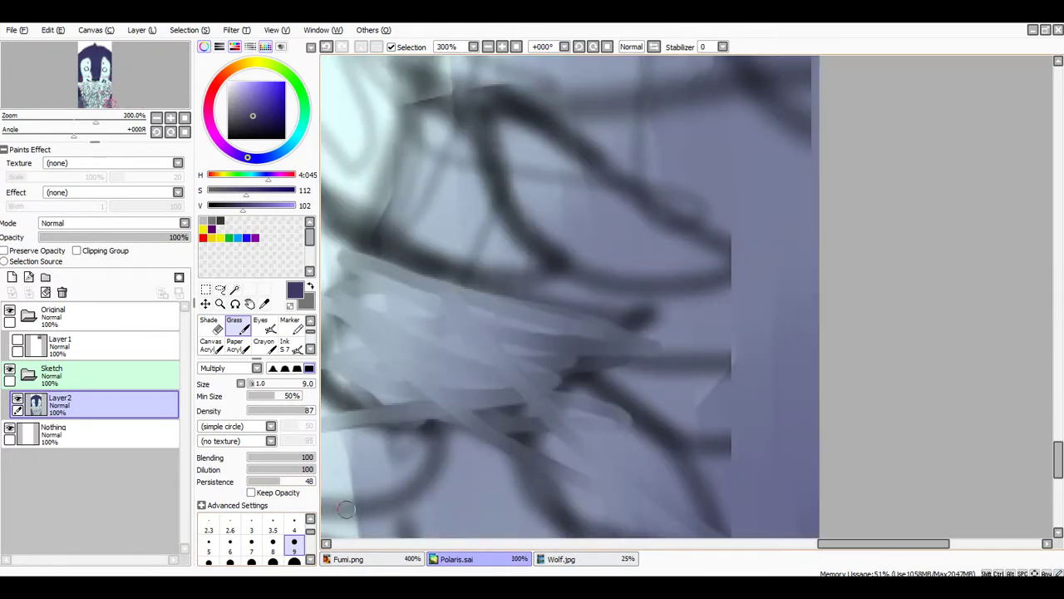
Soften the neighbouring feather sketch lines on the purple lower right area with the Grass brush at size 10
key(])
scroll(567, 351, down, 1)
scroll(596, 446, up, 1)
drag(502, 359, 530, 389)
drag(573, 332, 600, 348)
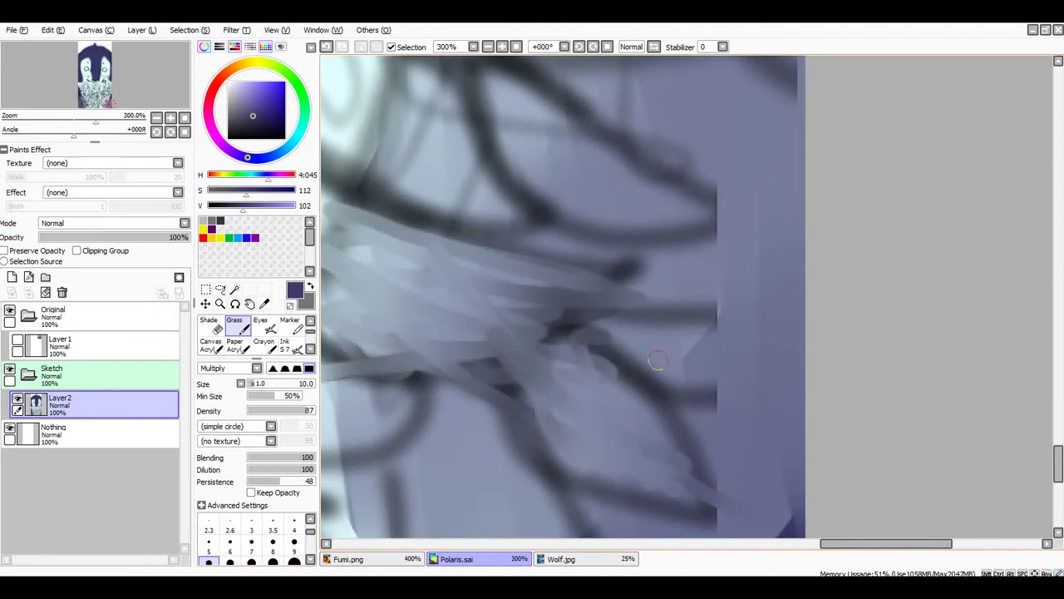
scroll(640, 383, down, 3)
scroll(607, 292, up, 2)
mouse_move(606, 293)
mouse_down()
mouse_move(675, 366)
mouse_move(678, 411)
mouse_move(615, 428)
mouse_move(535, 395)
mouse_move(572, 279)
mouse_up()
scroll(572, 280, down, 3)
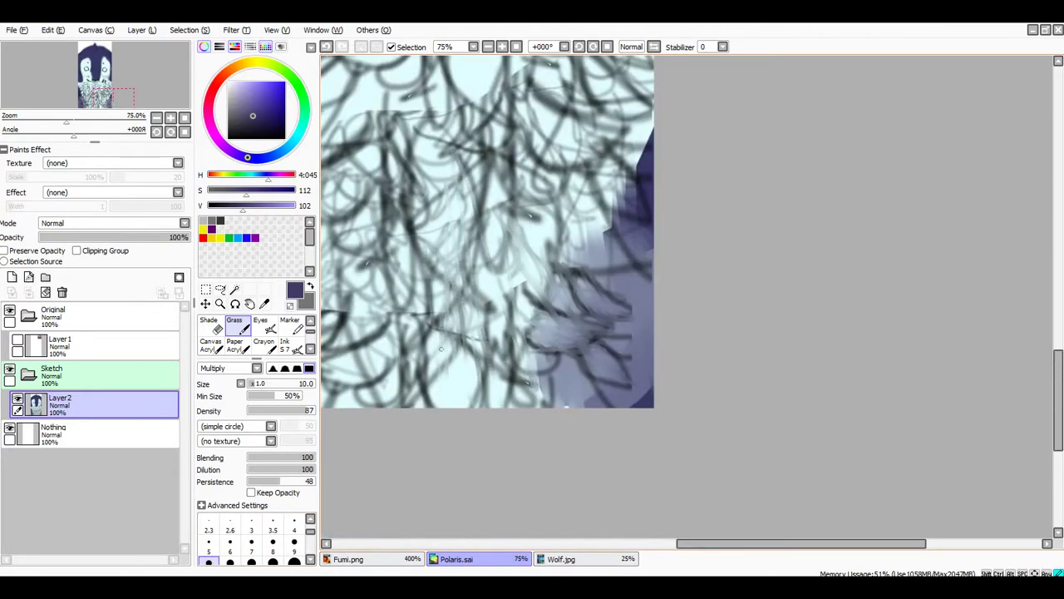
Streak the feather sketch lines near the bottom centre of the chest into fur with the Grass brush at size 10
scroll(440, 348, up, 4)
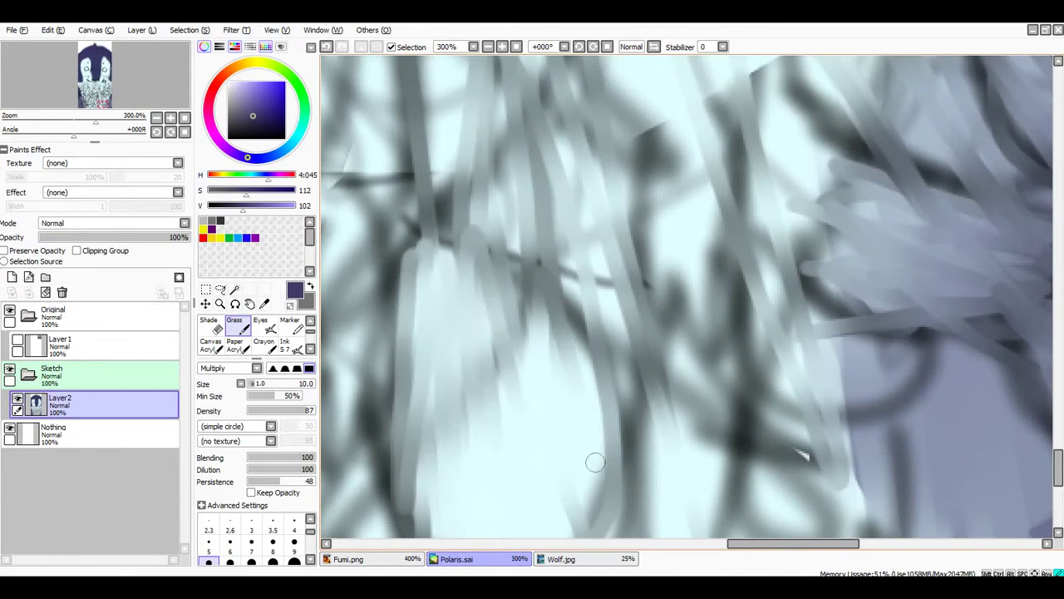
scroll(594, 462, down, 5)
scroll(623, 360, up, 3)
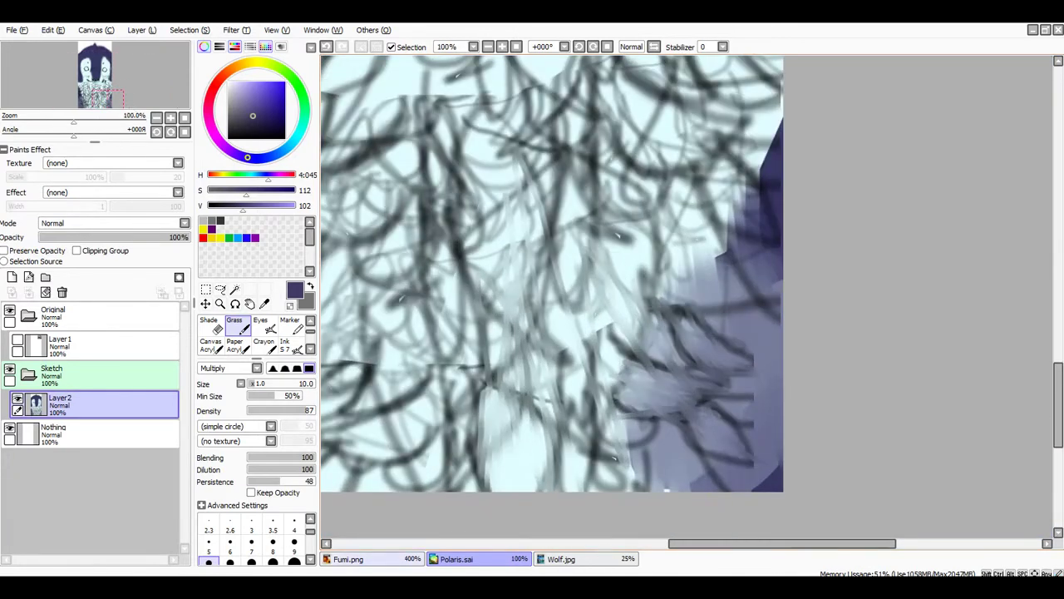
Brush diagonal Grass strokes at size 16 across the sketched feathers in the middle of the lower chest
click(272, 544)
scroll(494, 412, down, 1)
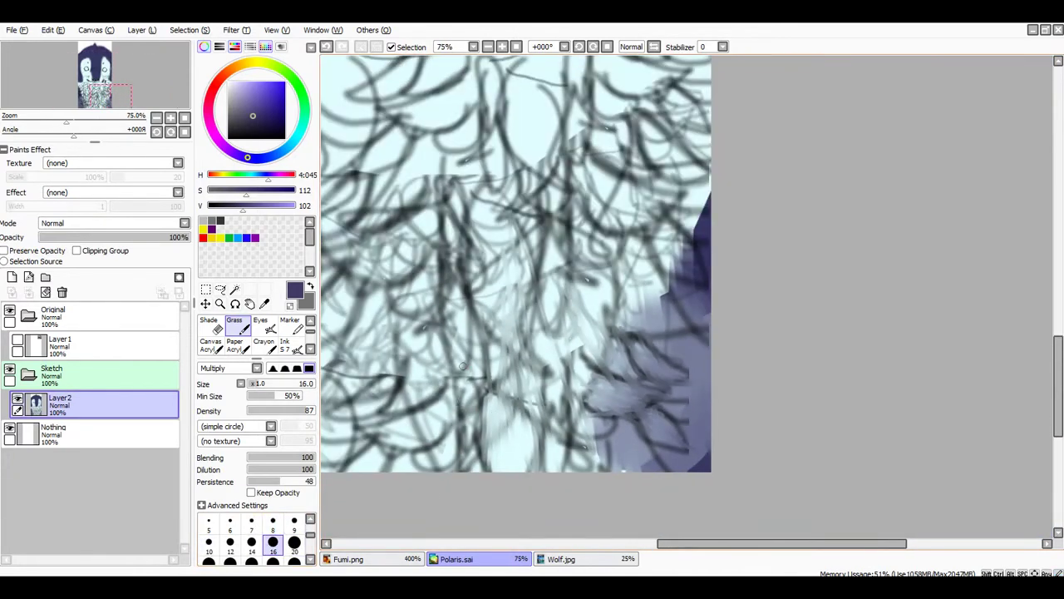
mouse_move(485, 316)
mouse_down()
mouse_move(435, 468)
mouse_move(370, 457)
mouse_up()
mouse_move(510, 295)
mouse_down()
mouse_move(486, 341)
mouse_move(441, 300)
mouse_move(437, 266)
mouse_move(337, 372)
mouse_up()
scroll(338, 372, down, 7)
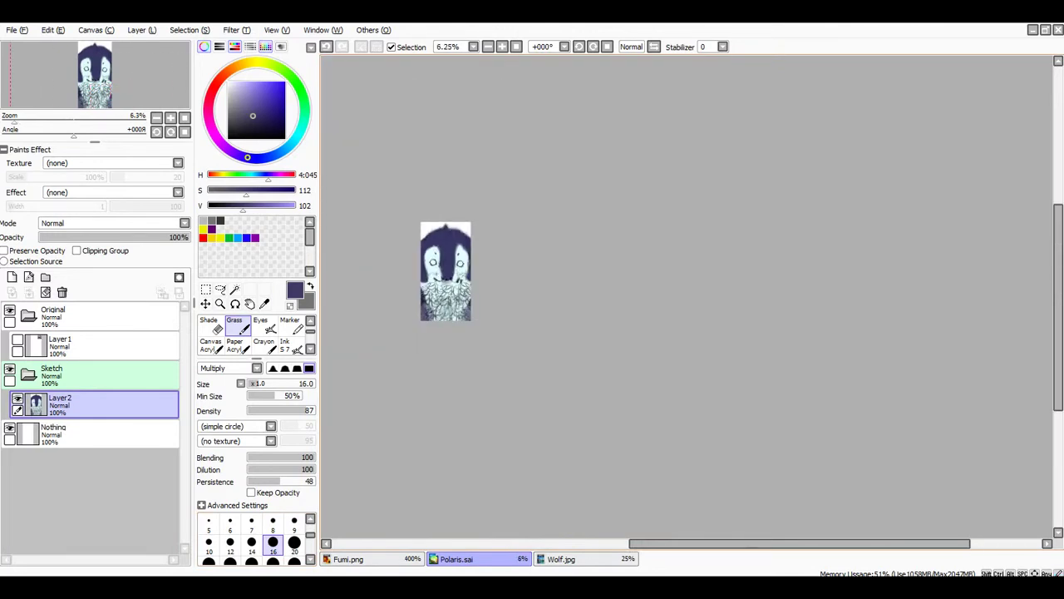
Streak the sketched feathers along the chest's lower left edge into the purple base with the Grass brush at size 16
scroll(416, 328, up, 6)
mouse_move(438, 310)
mouse_down()
mouse_move(474, 349)
mouse_move(365, 445)
mouse_up()
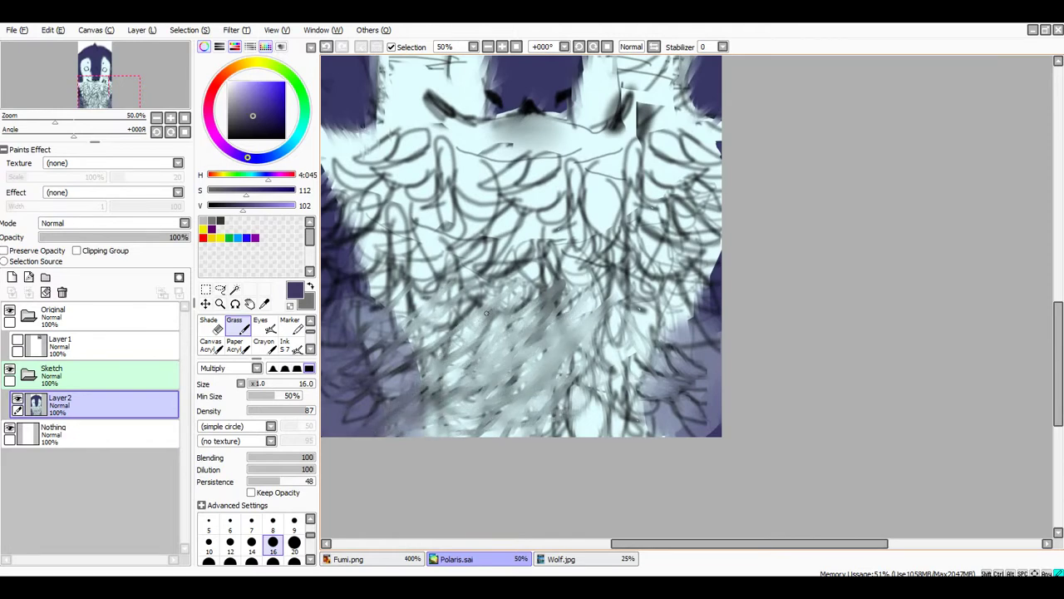
scroll(357, 436, down, 3)
scroll(536, 355, up, 5)
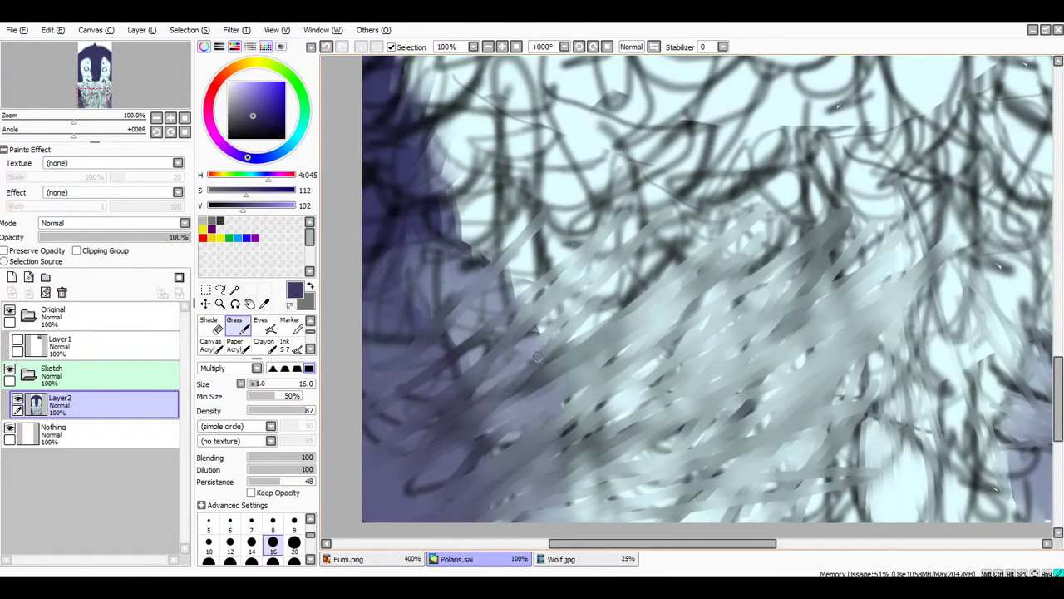
drag(397, 468, 545, 374)
drag(577, 256, 435, 361)
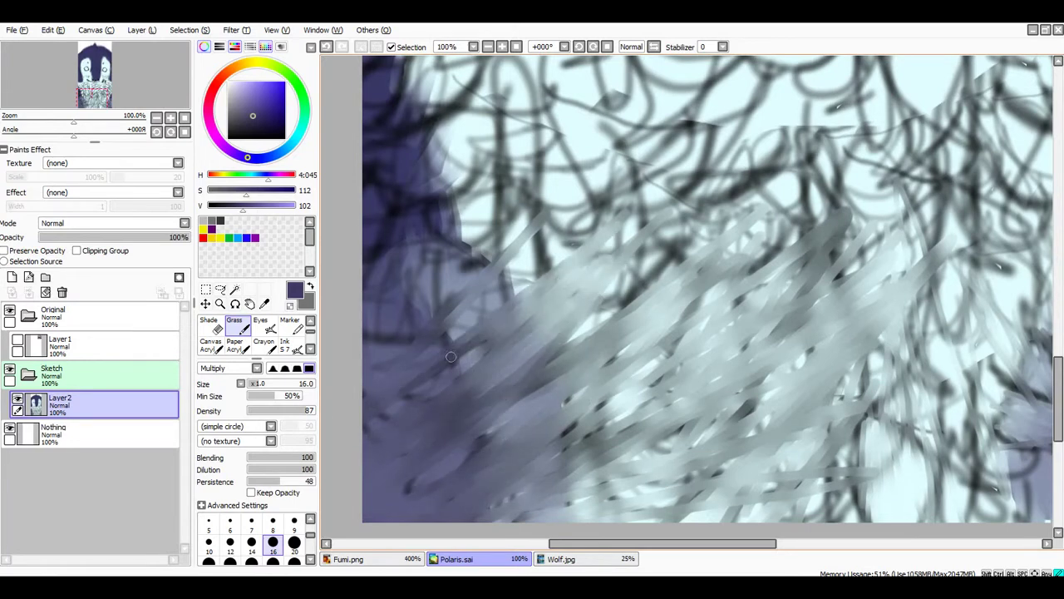
drag(618, 200, 509, 289)
drag(589, 146, 463, 271)
Brush diagonal Grass strokes at size 16 over the sketched feathers on the upper left side of the chest
scroll(470, 323, down, 6)
scroll(478, 282, up, 5)
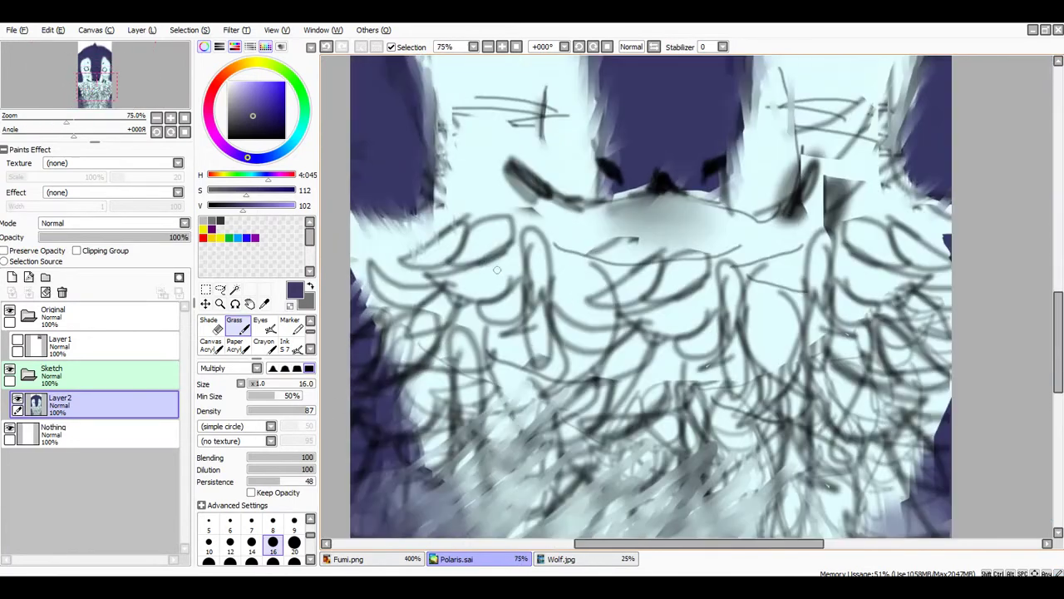
drag(565, 268, 392, 399)
drag(541, 289, 397, 387)
drag(638, 268, 461, 401)
drag(668, 282, 449, 464)
drag(629, 300, 521, 388)
drag(668, 270, 473, 410)
drag(572, 310, 396, 425)
drag(545, 347, 398, 455)
Feather the chest's left edge and the area just below the left face marking with the Grass brush at size 16
drag(564, 299, 431, 387)
drag(487, 340, 368, 431)
mouse_move(541, 303)
mouse_down()
mouse_move(387, 402)
mouse_move(372, 430)
mouse_up()
drag(516, 340, 386, 438)
mouse_move(576, 378)
mouse_down()
mouse_move(606, 266)
mouse_move(399, 374)
mouse_move(541, 274)
mouse_move(562, 271)
mouse_move(523, 266)
mouse_move(382, 307)
mouse_move(499, 266)
mouse_move(359, 263)
mouse_move(486, 233)
mouse_up()
drag(532, 207, 414, 251)
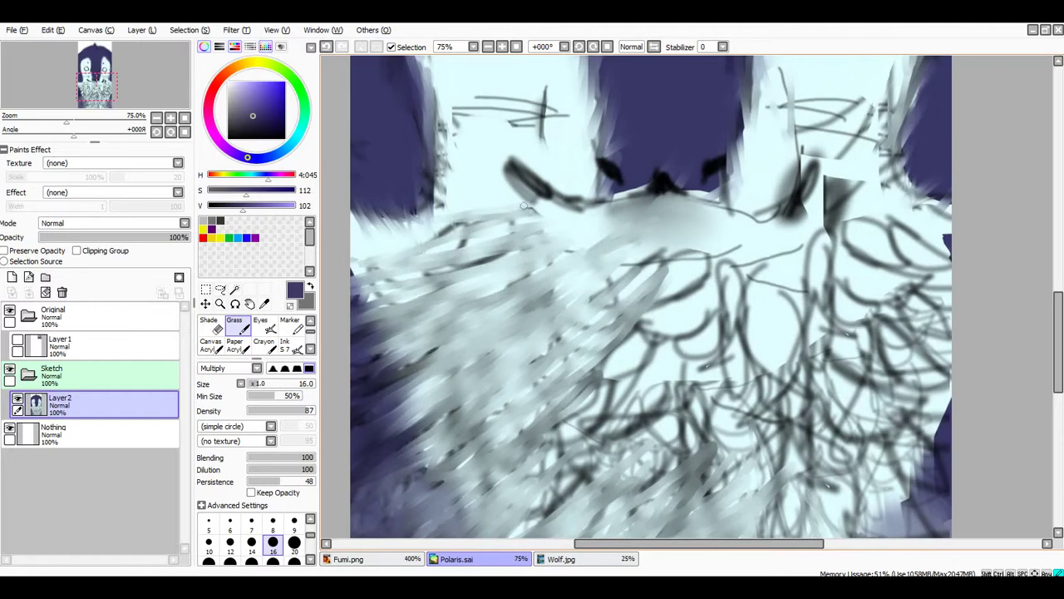
drag(487, 229, 374, 267)
mouse_move(517, 233)
mouse_down()
mouse_move(447, 267)
mouse_move(375, 413)
mouse_up()
Pull near-vertical Grass strokes at size 16 through the sketched feathers left of the chest's centre
scroll(420, 270, down, 6)
scroll(431, 277, up, 4)
scroll(429, 277, up, 1)
scroll(408, 331, up, 3)
drag(450, 208, 354, 532)
drag(443, 287, 437, 523)
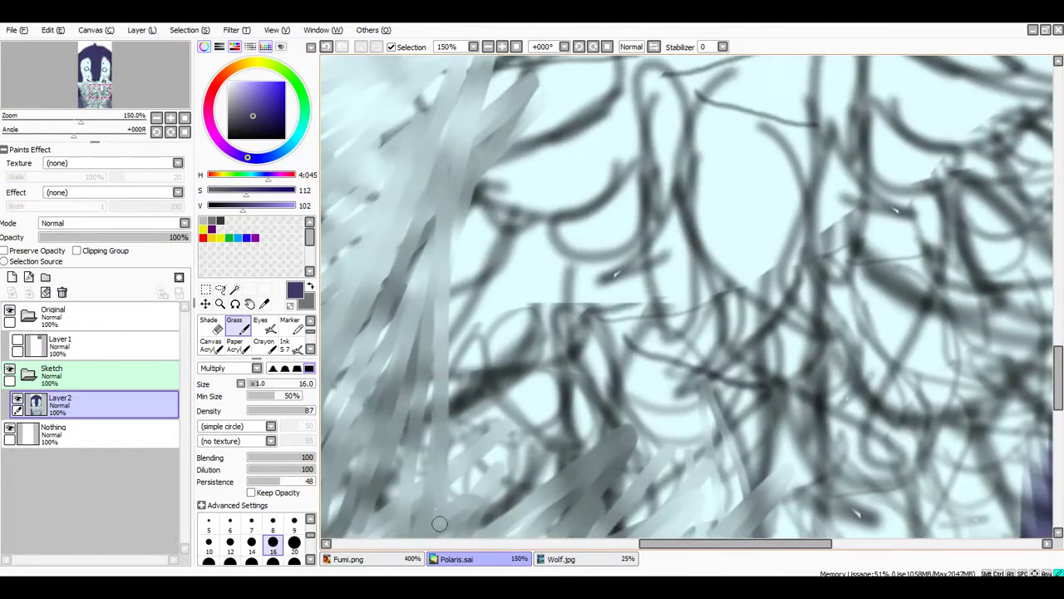
drag(465, 229, 449, 473)
drag(397, 241, 433, 490)
drag(471, 352, 470, 447)
drag(500, 221, 530, 520)
drag(490, 158, 485, 436)
drag(493, 216, 508, 413)
drag(480, 241, 476, 400)
Streak the feather sketch lines beneath the nose and muzzle down into the centre of the chest at brush size 16
scroll(490, 337, down, 6)
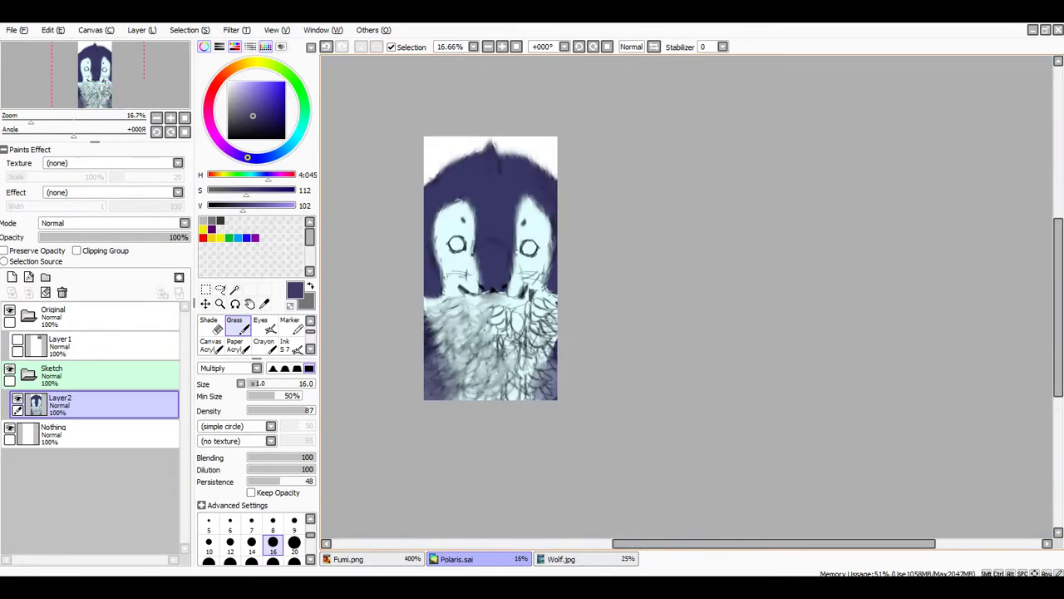
scroll(486, 352, up, 3)
drag(569, 461, 532, 303)
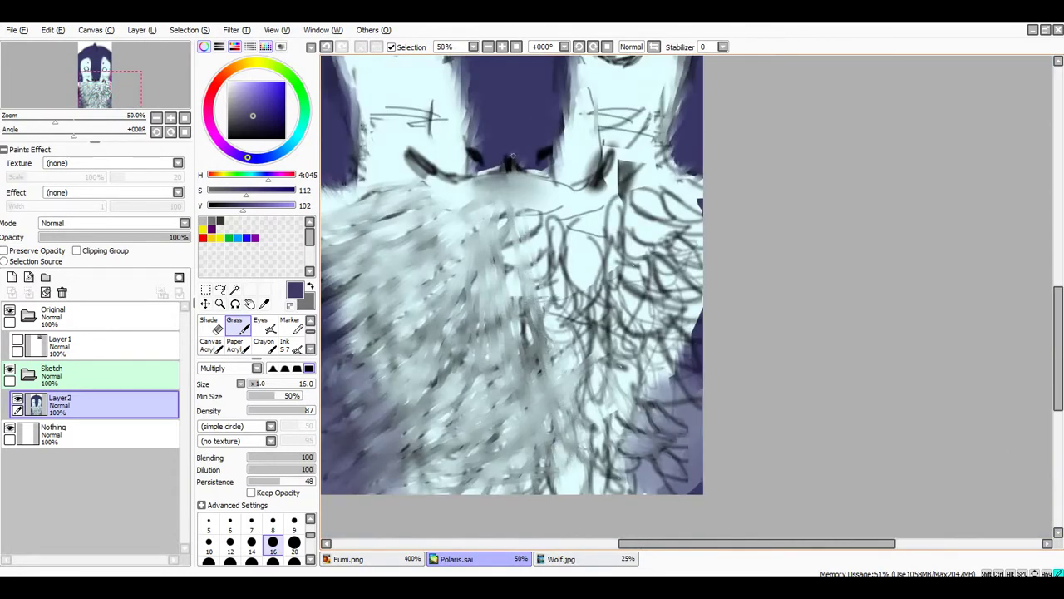
drag(599, 357, 540, 212)
drag(648, 382, 599, 242)
scroll(613, 413, up, 3)
drag(614, 414, 666, 509)
drag(489, 215, 538, 366)
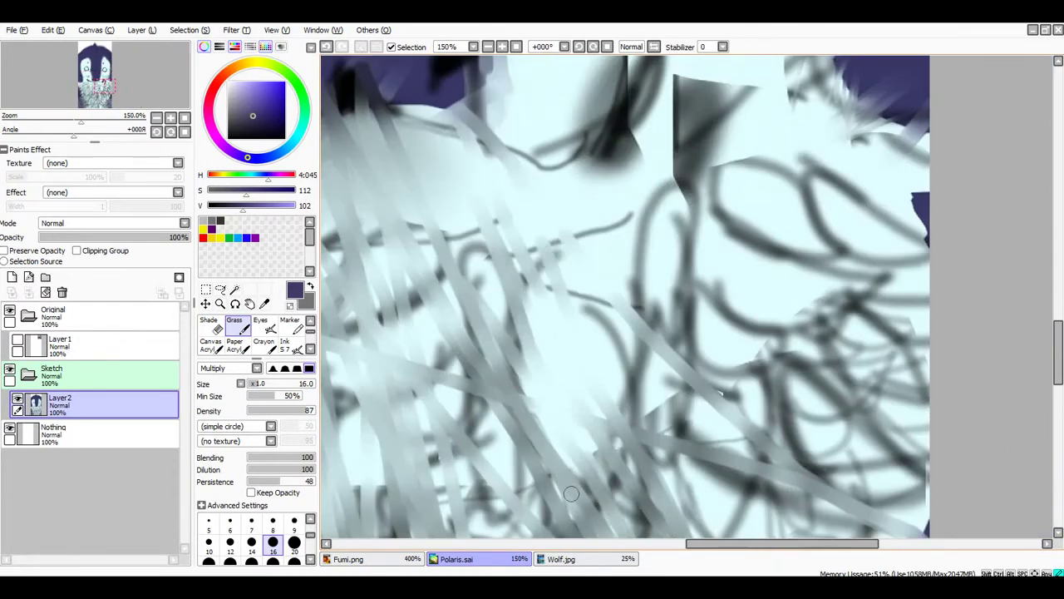
Brush diagonal Grass strokes at size 16 down to the right across the sketched feathers on the upper right chest
drag(611, 295, 756, 522)
drag(607, 316, 772, 532)
drag(652, 259, 790, 509)
drag(675, 242, 855, 495)
drag(635, 187, 841, 421)
mouse_move(666, 154)
mouse_down()
mouse_move(916, 379)
mouse_move(769, 145)
mouse_up()
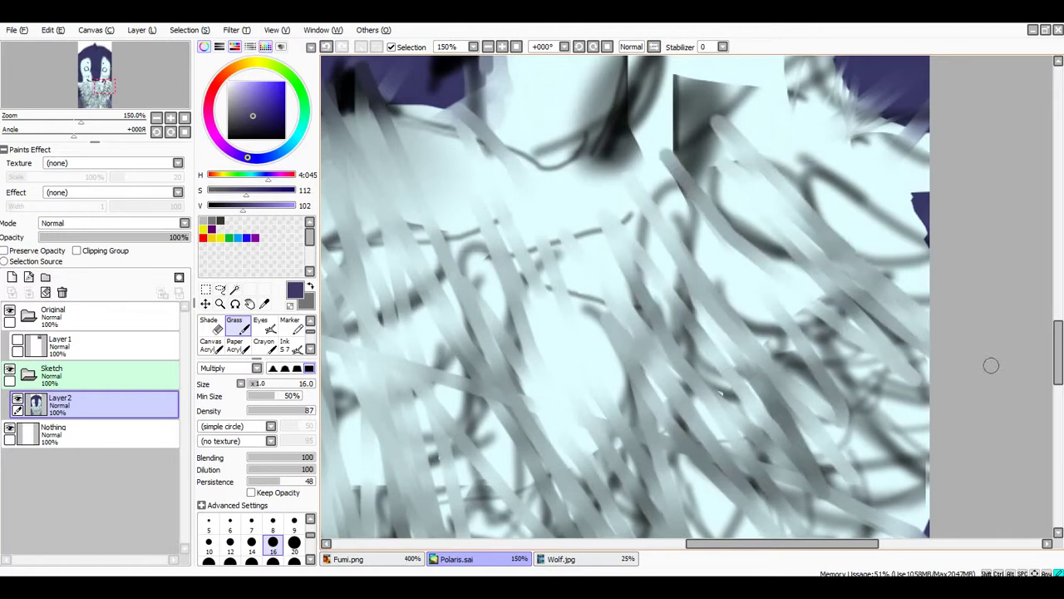
Feather the chest's right edge and the gaps below the right mouth corner with the Grass brush at size 16
drag(927, 279, 763, 148)
drag(927, 245, 831, 171)
drag(864, 391, 773, 137)
mouse_move(769, 291)
mouse_down()
mouse_move(681, 191)
mouse_move(794, 362)
mouse_up()
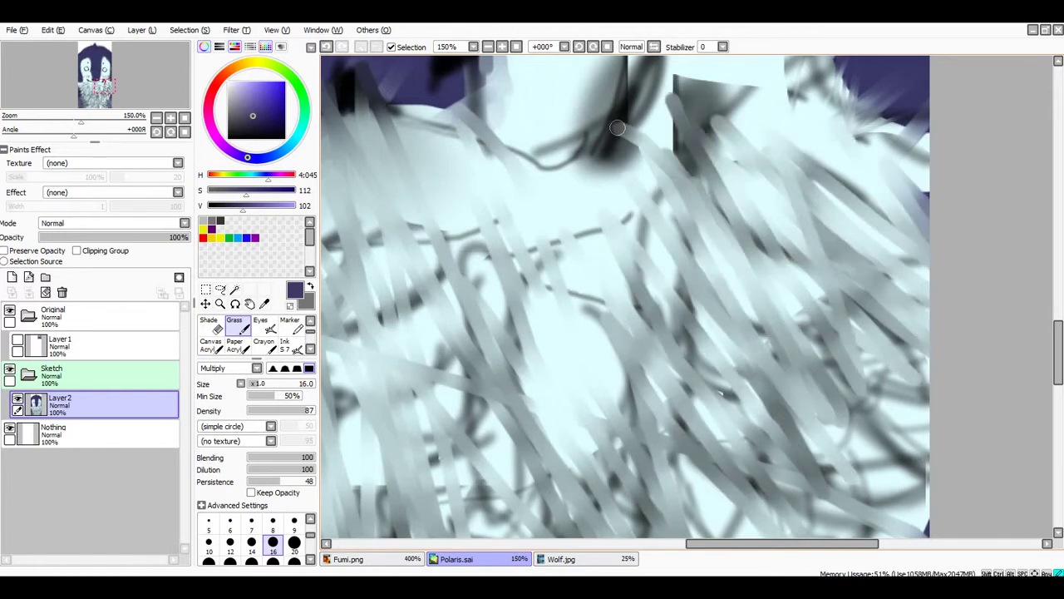
drag(612, 127, 615, 442)
drag(536, 226, 537, 410)
Streak the remaining sketched feathers on the right side of the chest, and set the Grass brush size to 5
scroll(630, 341, down, 5)
scroll(582, 374, up, 3)
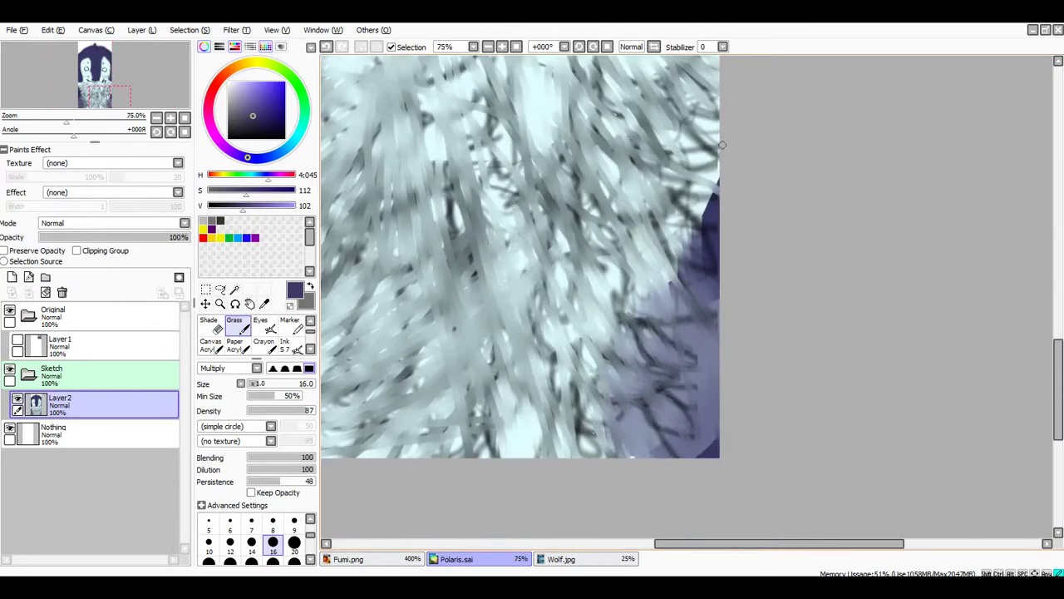
scroll(667, 319, down, 5)
scroll(524, 305, up, 9)
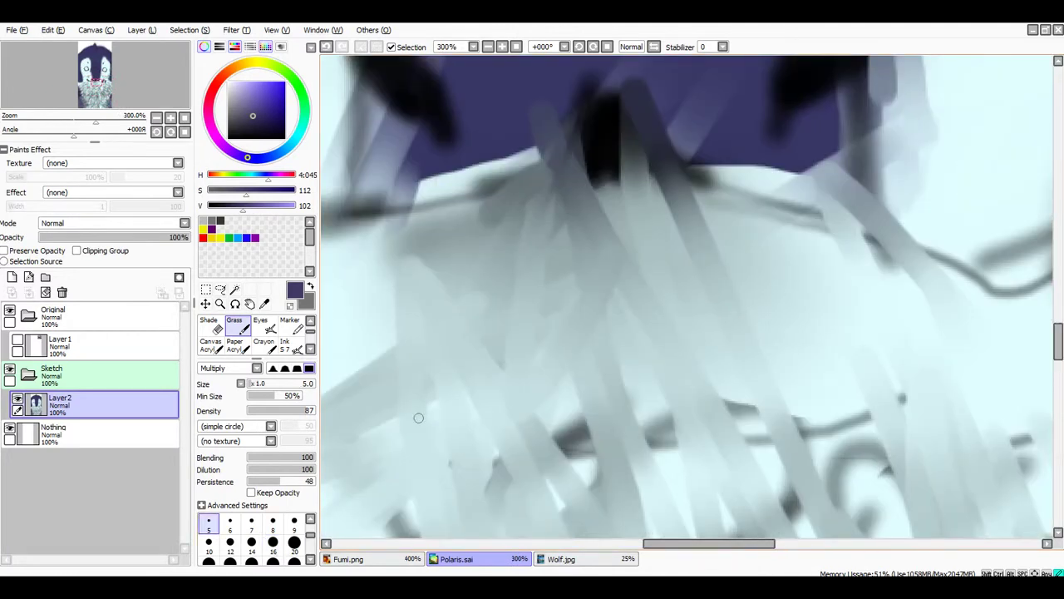
Brush over the whisker sketch lines at the base of the right face marking with the Grass brush at size 20
scroll(679, 368, down, 8)
scroll(679, 367, up, 7)
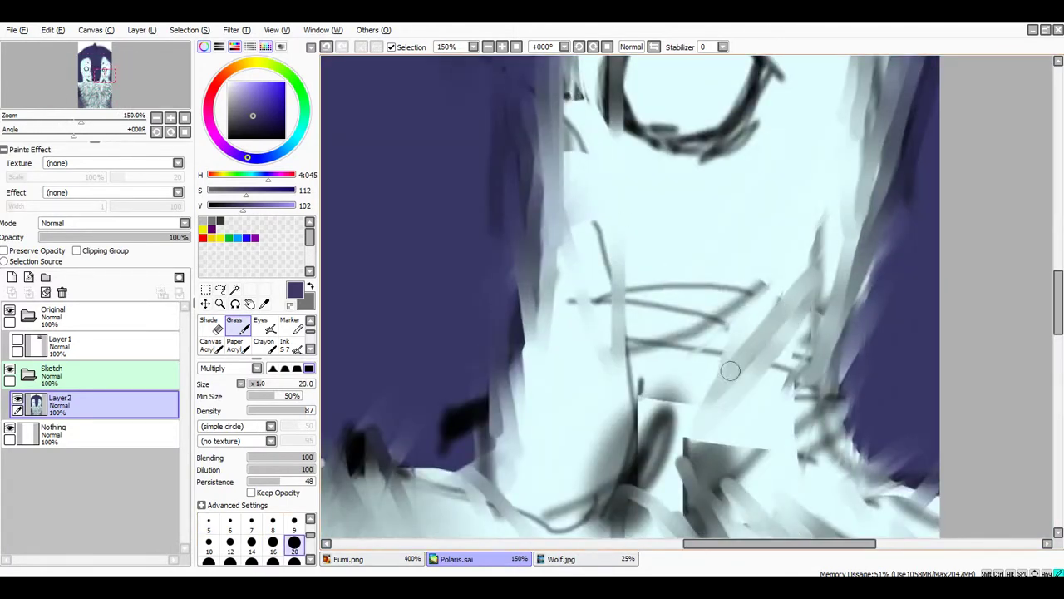
scroll(690, 332, down, 6)
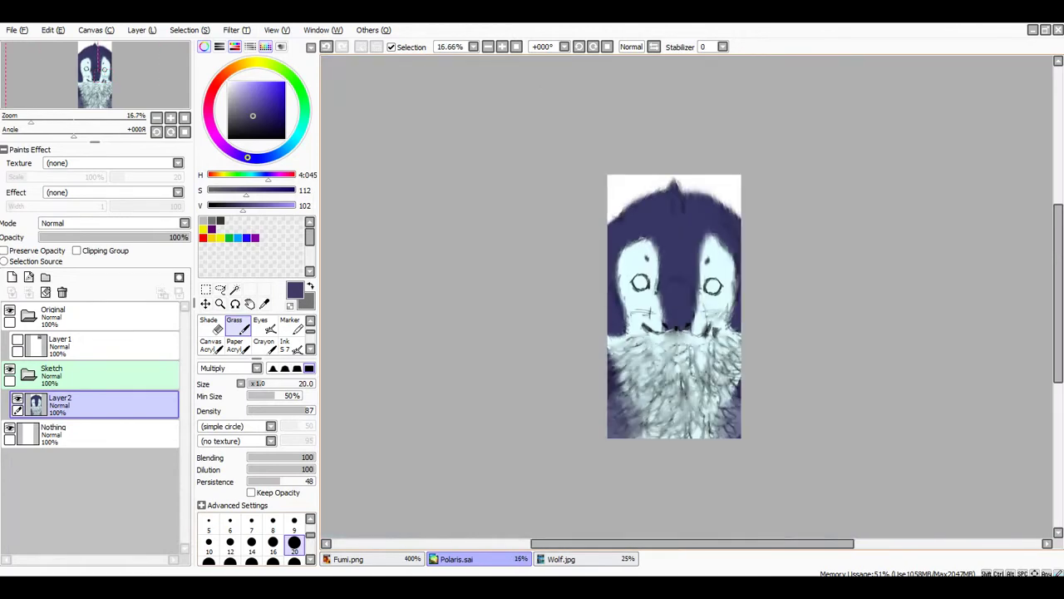
scroll(595, 245, up, 10)
scroll(565, 384, down, 10)
scroll(566, 385, up, 5)
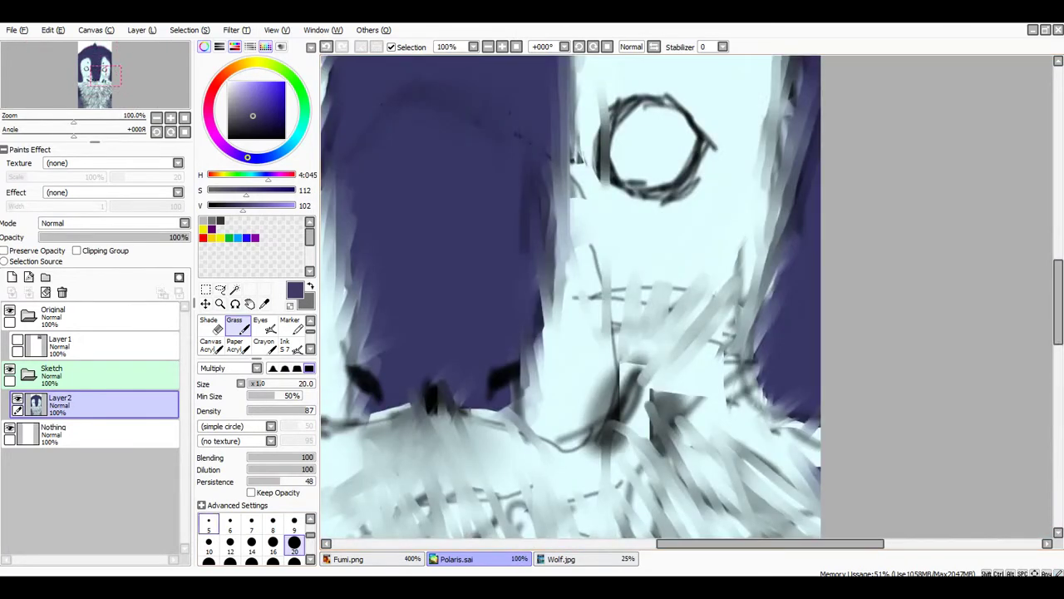
Start covering the whisker sketch lines on the left face marking with the Grass brush, and set its size to 5
scroll(655, 219, down, 4)
scroll(655, 220, up, 4)
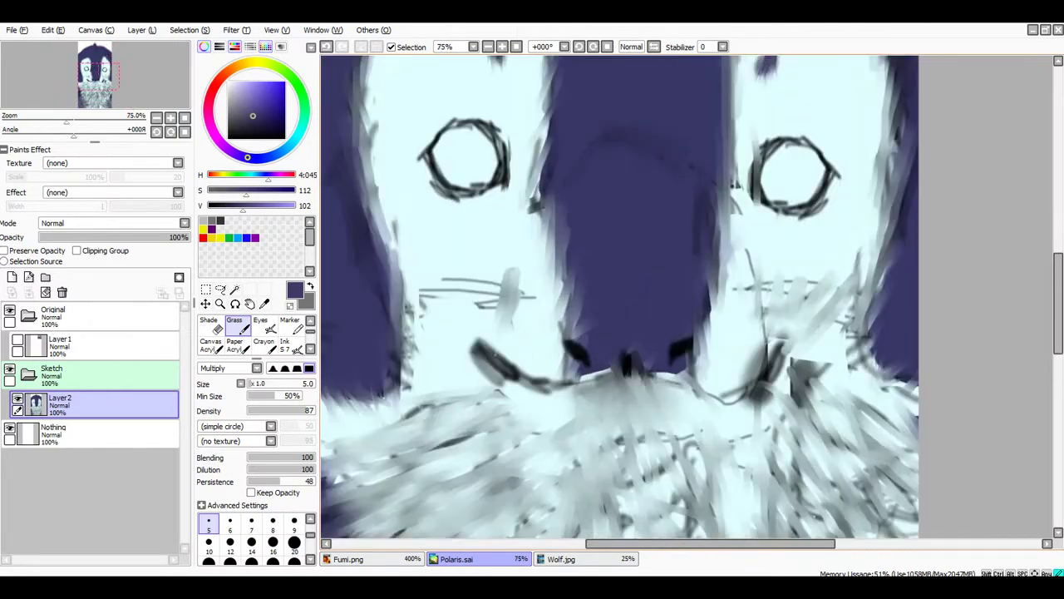
scroll(655, 219, down, 5)
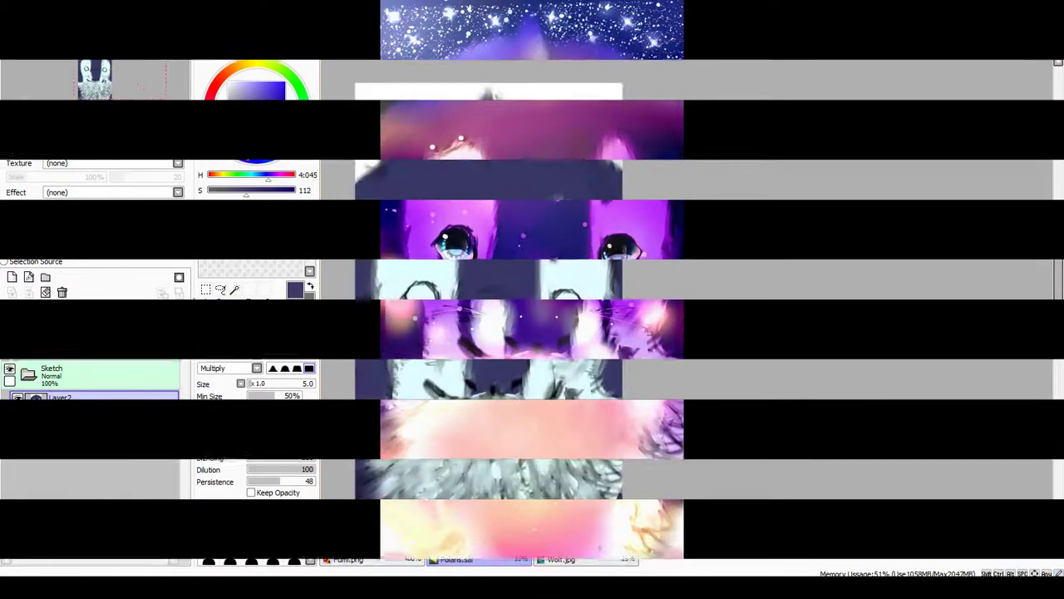